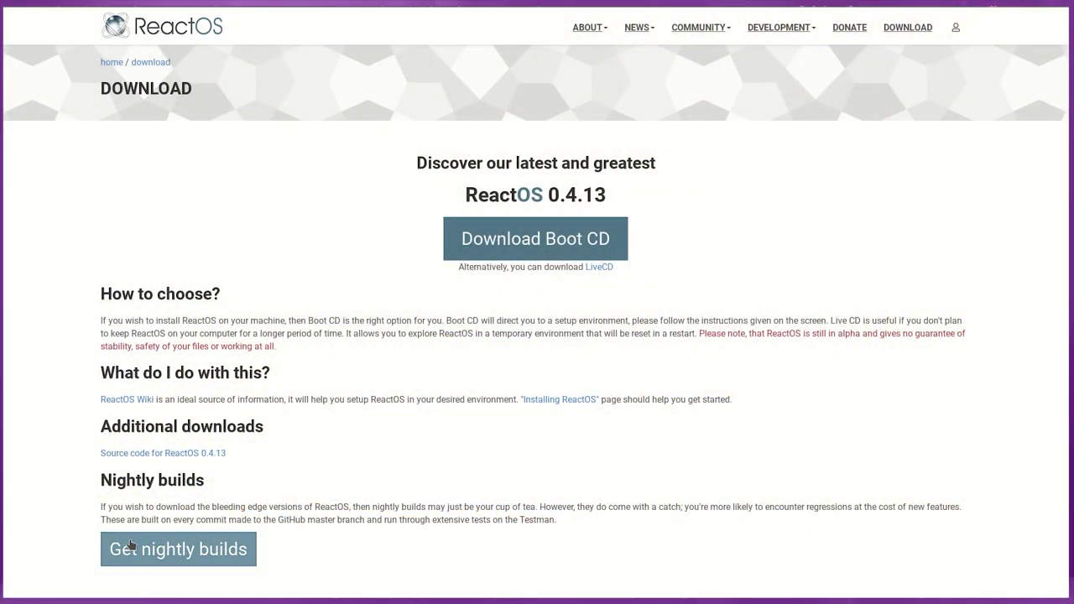
# Open the ReactOS nightly builds download page from the Download section.
pyautogui.click(131, 545)
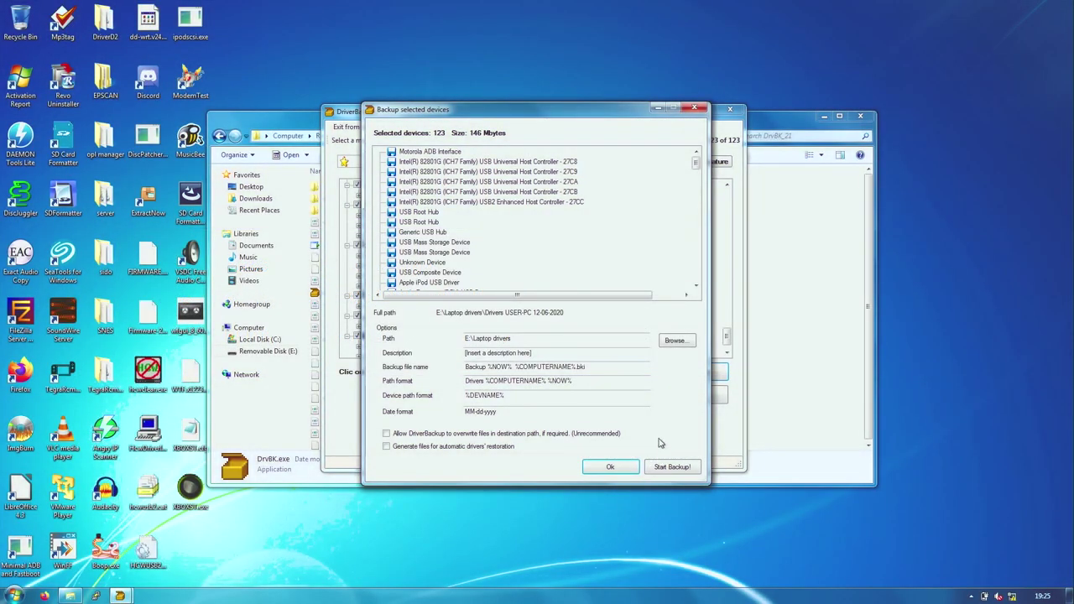
# Start the DriverBackup! backup of all 123 selected devices to E:\Laptop drivers.
pyautogui.click(666, 470)
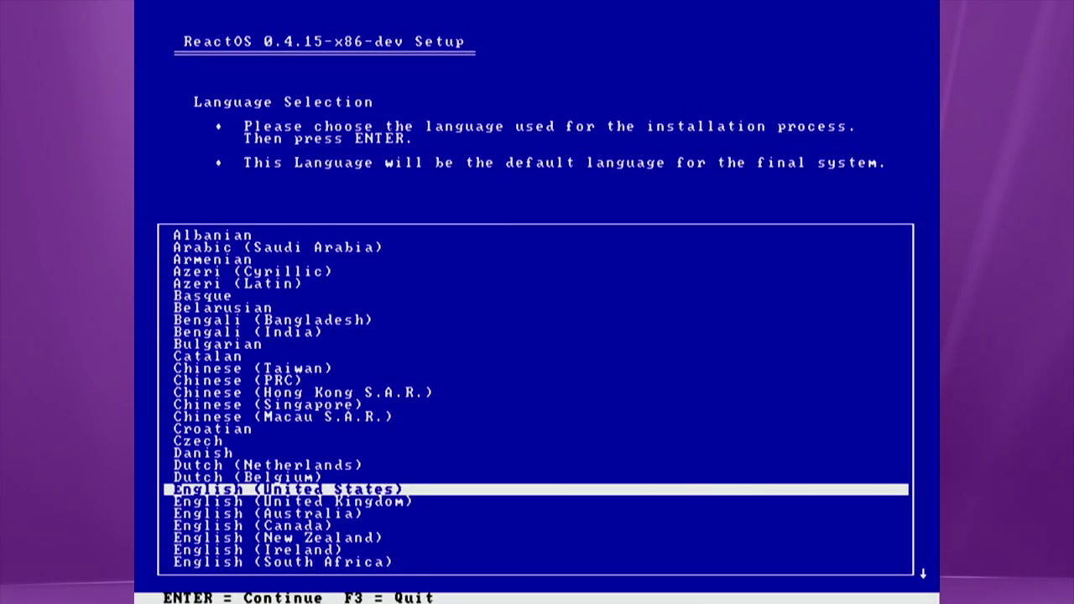
# Accept English (United States) and the default settings through setup to the unformatted C: partition.
pyautogui.press('Return')
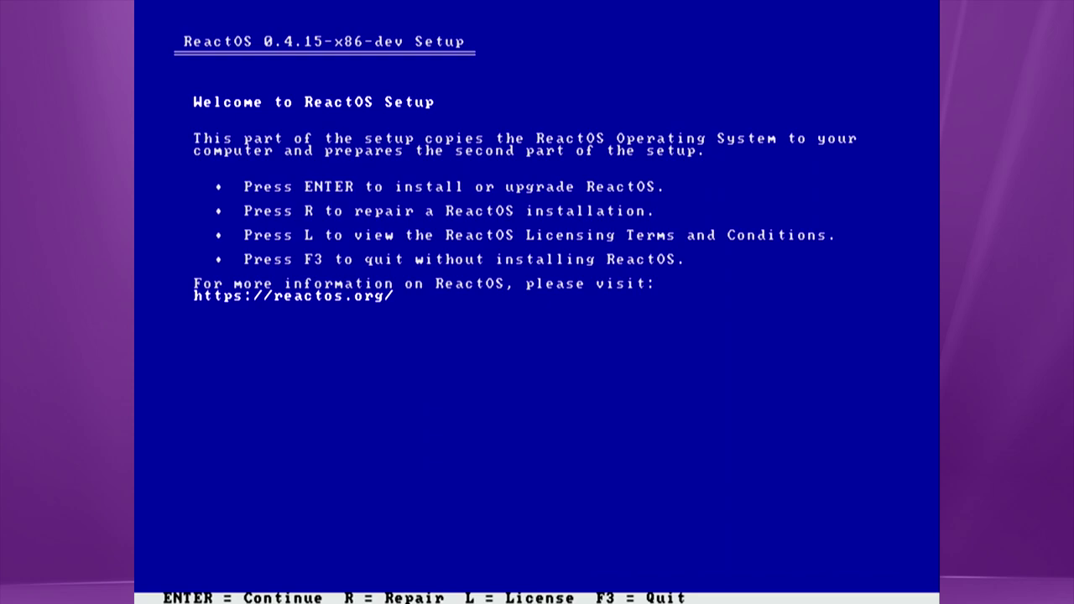
pyautogui.press('Return')
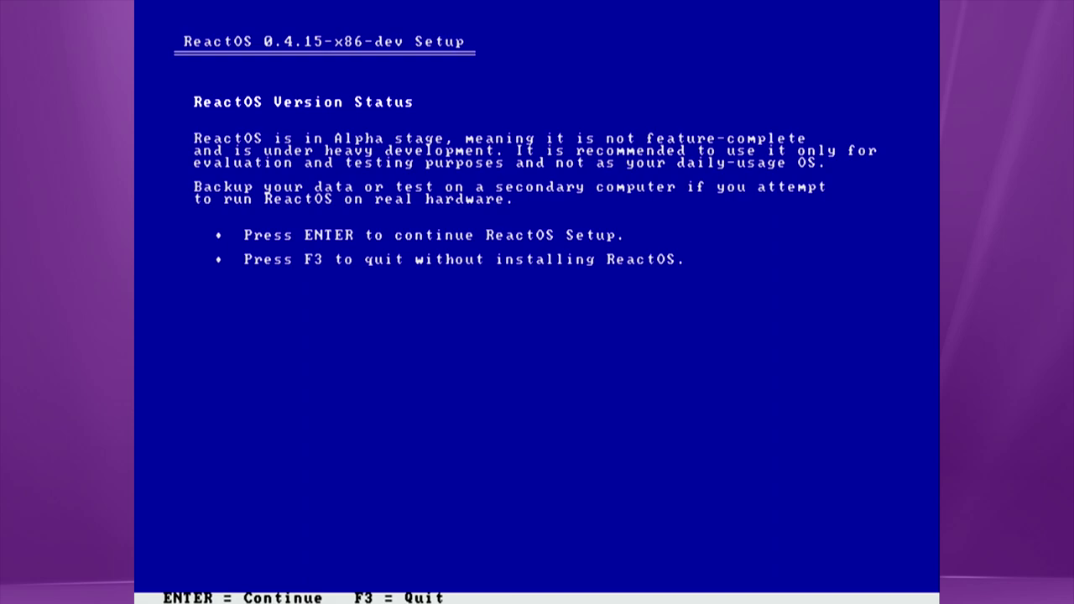
pyautogui.press('Return')
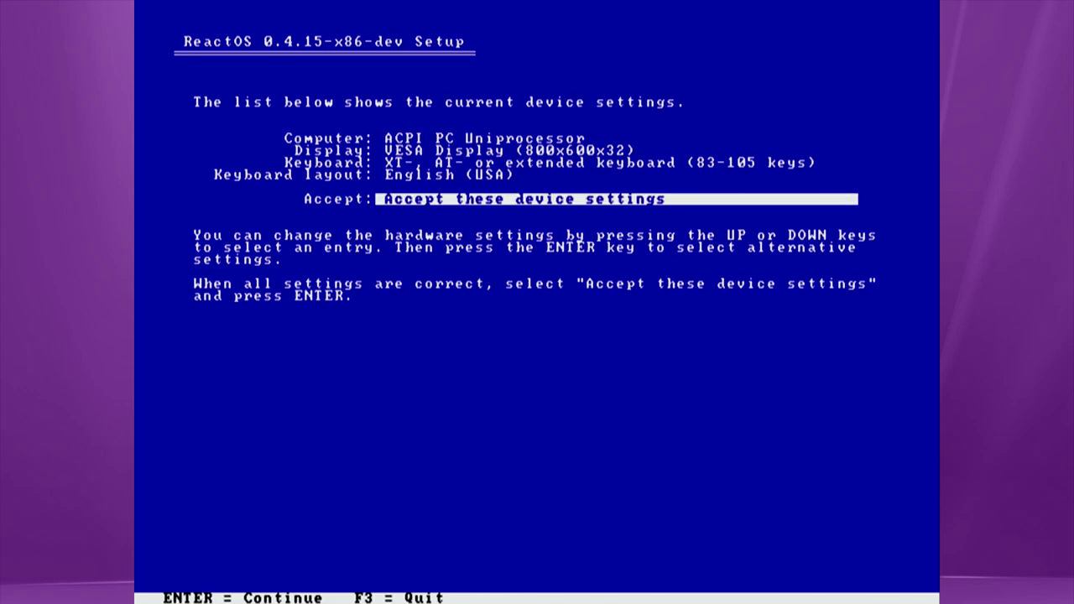
pyautogui.press('Return')
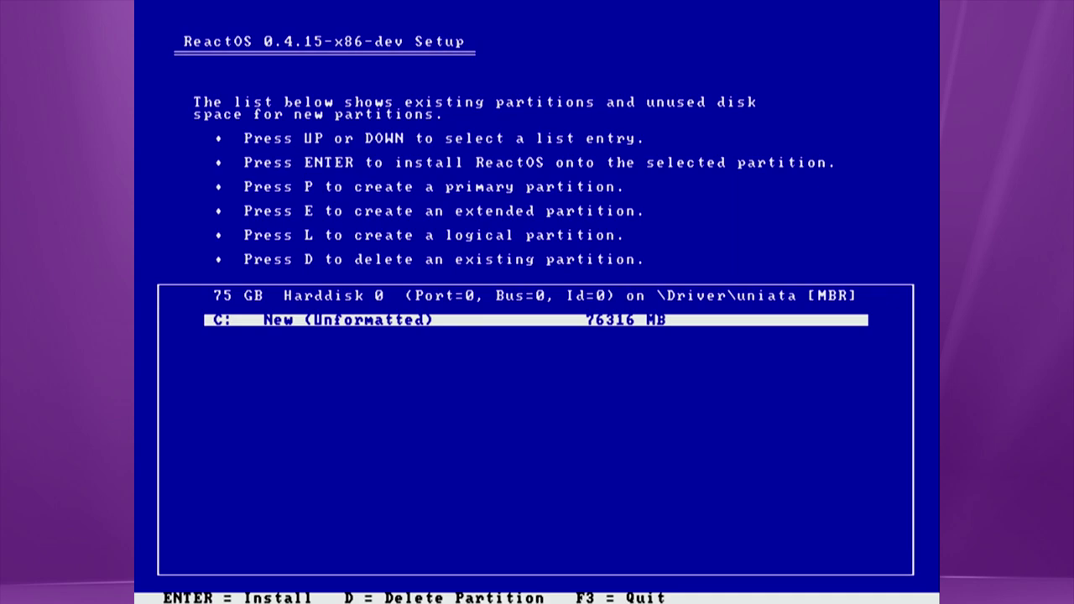
pyautogui.press('Return')
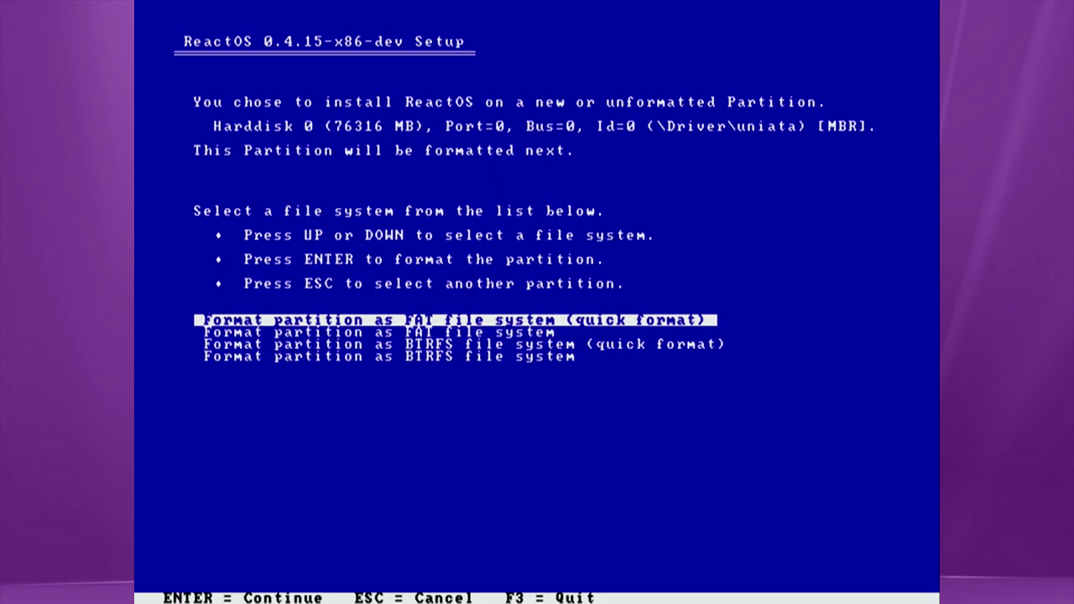
# Format the new C: partition with FAT quick format.
pyautogui.press('Down')
pyautogui.press('Up')
pyautogui.press('Return')
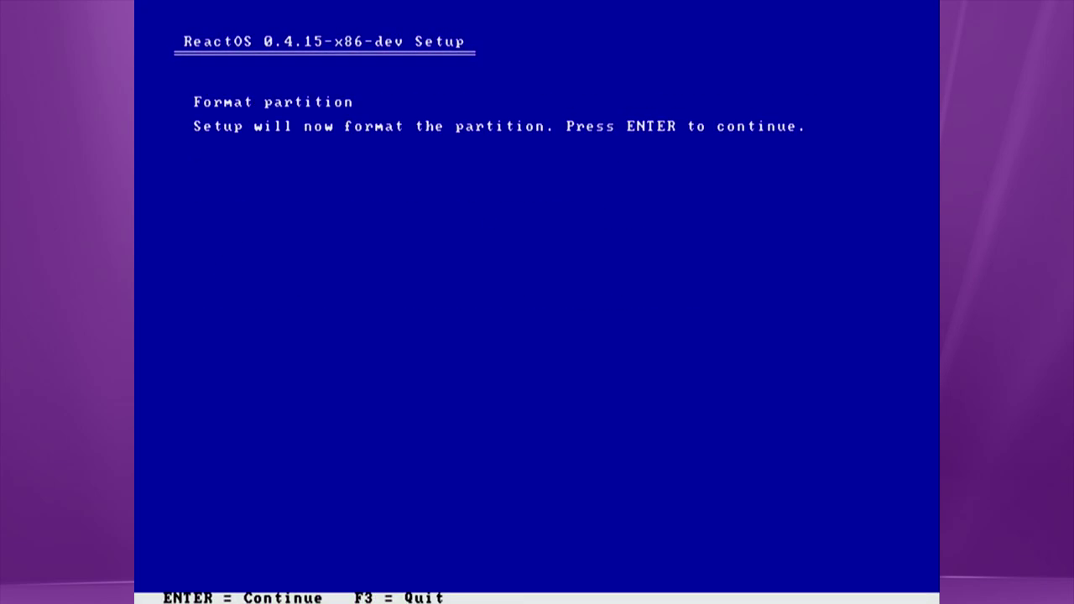
pyautogui.press('Return')
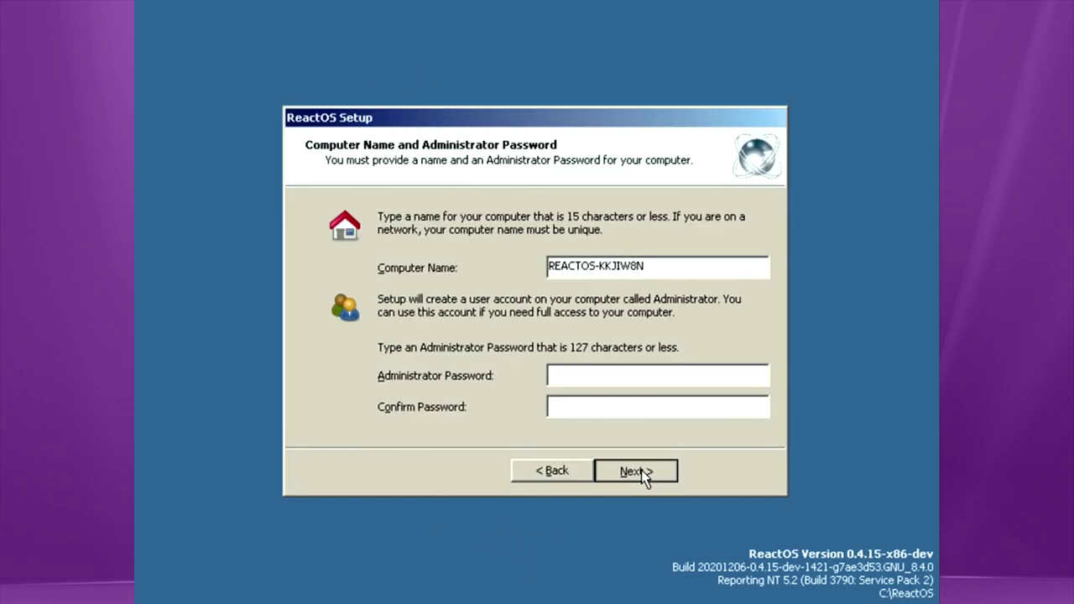
# Keep the default computer name and date settings, and apply the Lunar theme.
pyautogui.click(643, 475)
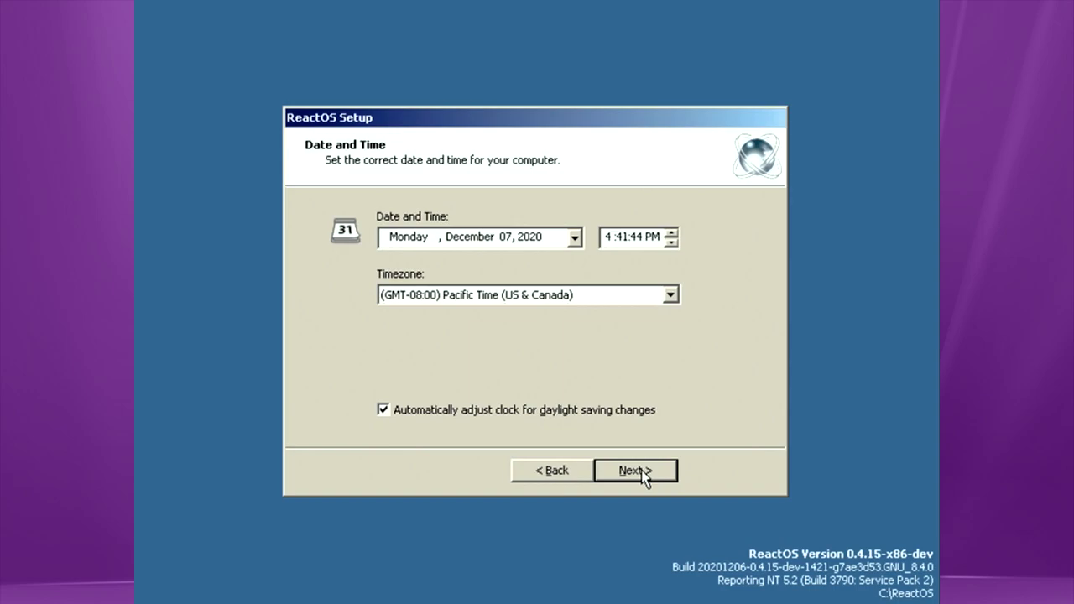
pyautogui.click(641, 470)
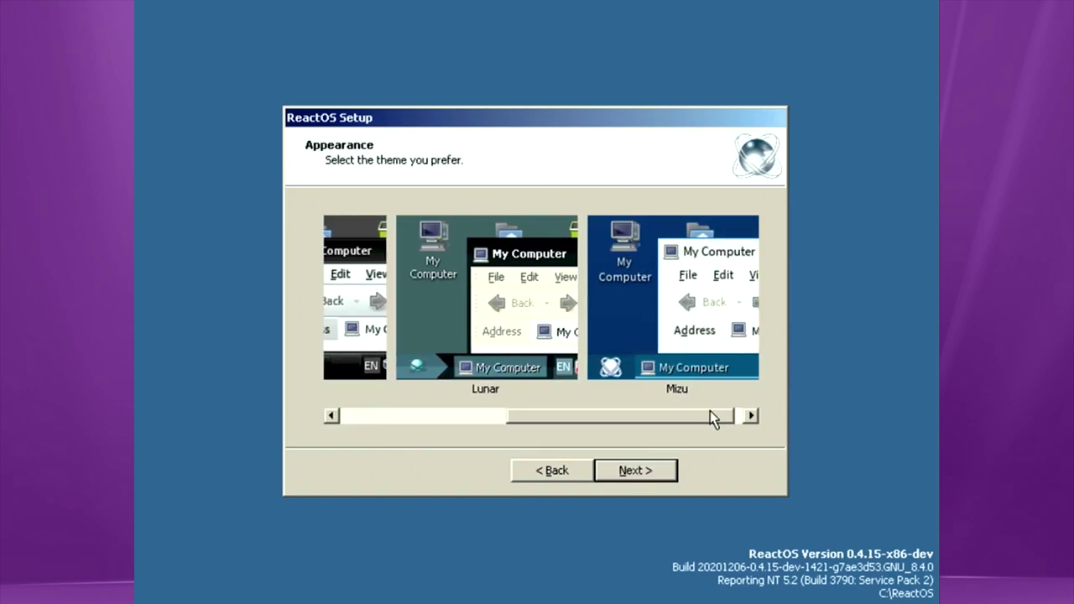
pyautogui.moveTo(545, 425)
pyautogui.mouseDown()
pyautogui.moveTo(777, 403)
pyautogui.moveTo(677, 415)
pyautogui.mouseUp()
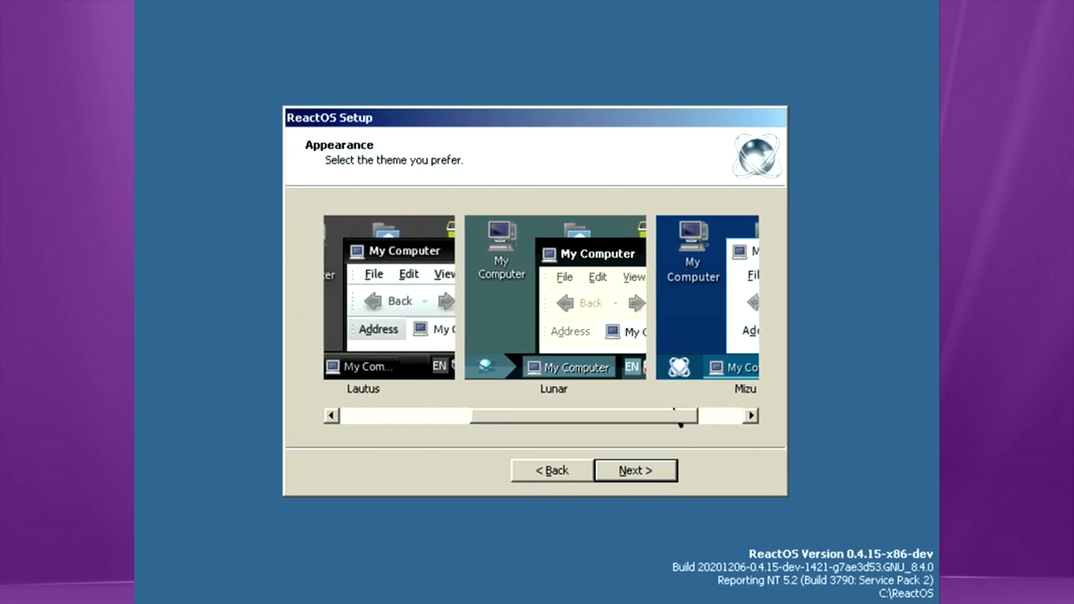
pyautogui.click(570, 359)
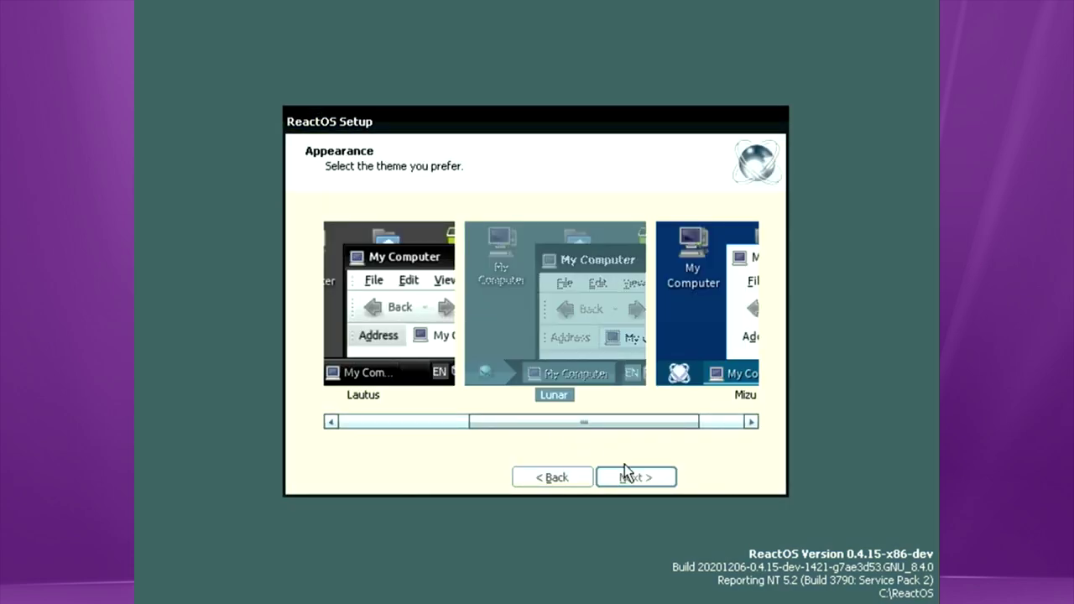
pyautogui.click(646, 484)
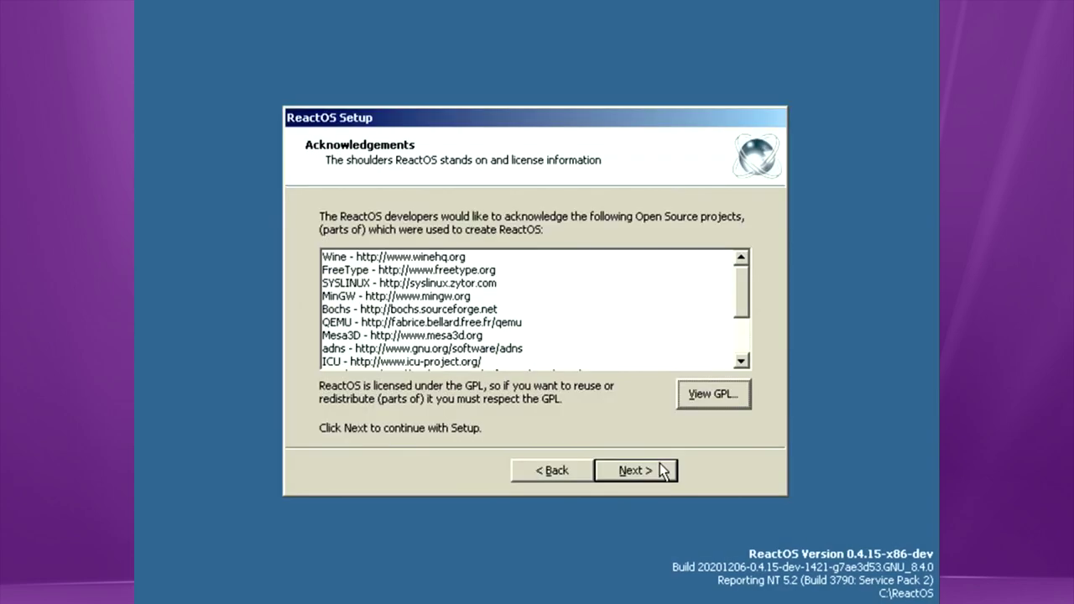
# Pass the acknowledgements page and set the product option to ReactOS Workstation.
pyautogui.click(646, 470)
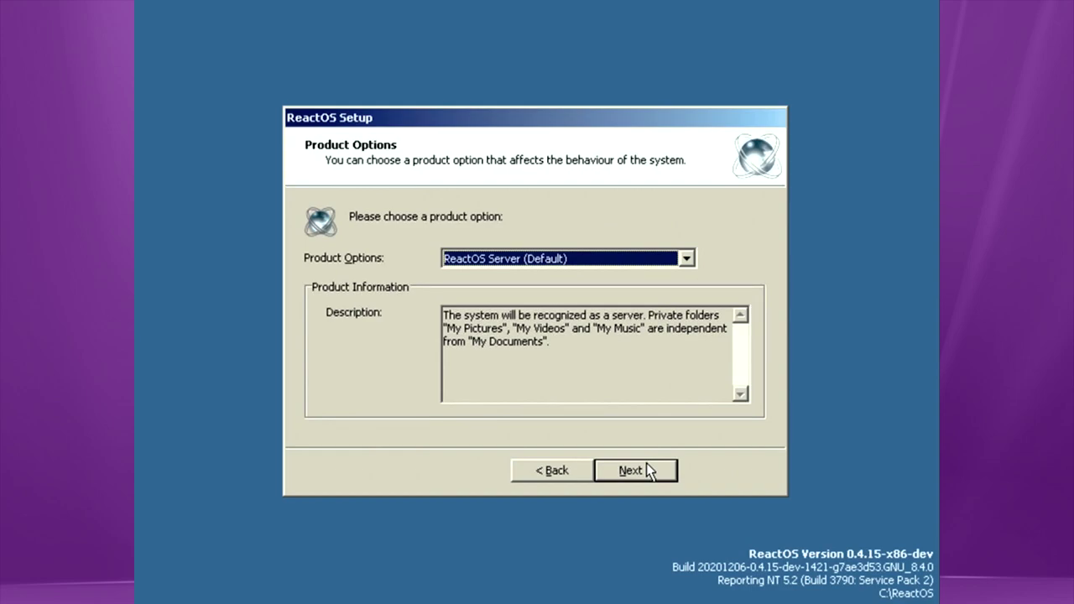
pyautogui.click(671, 258)
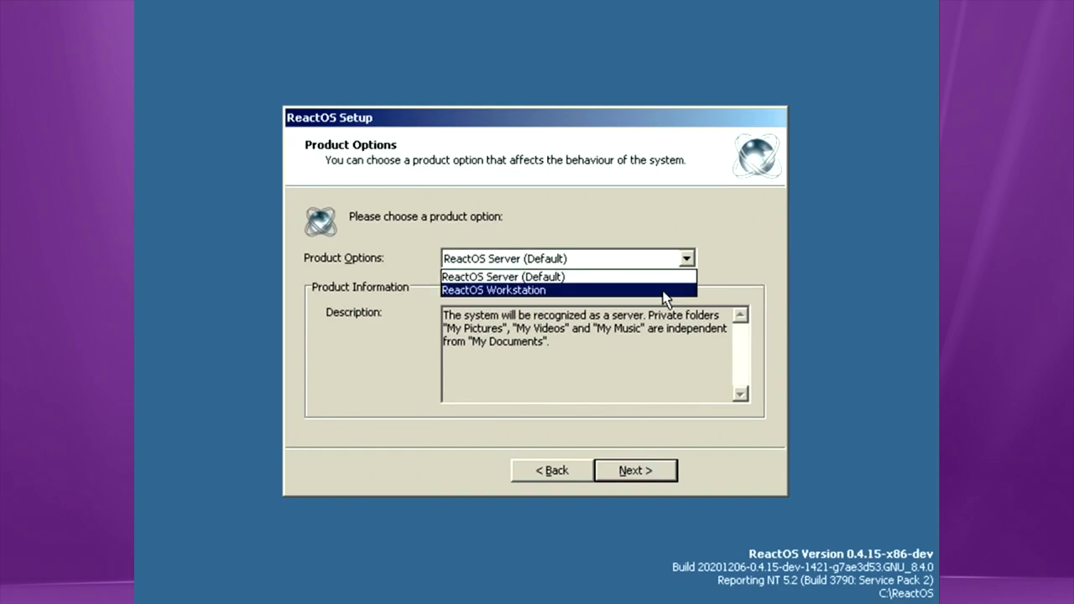
pyautogui.click(666, 290)
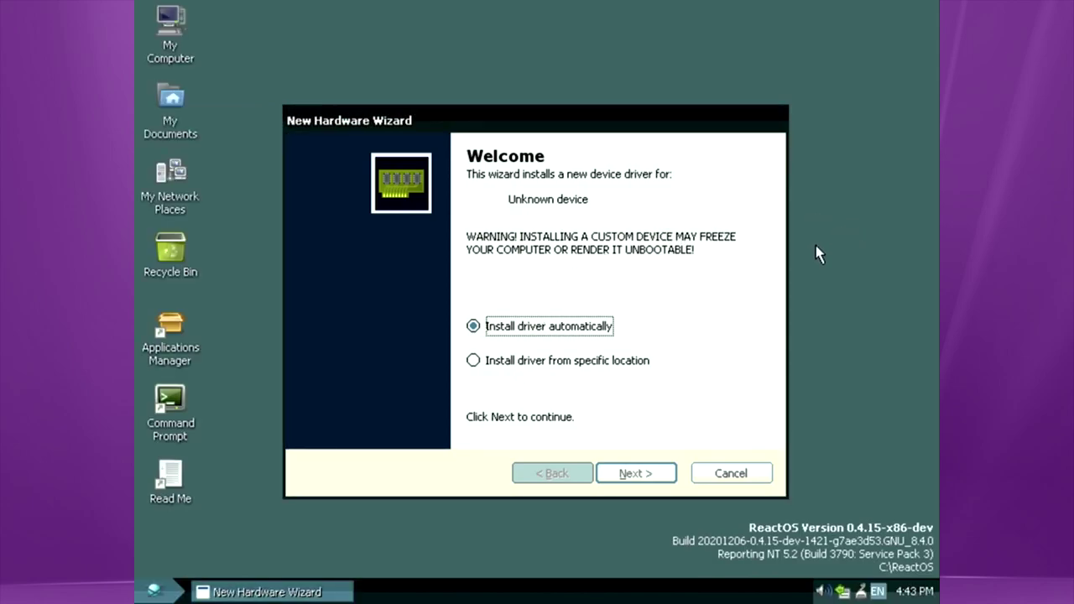
# Let the New Hardware Wizard search automatically for the unknown device's driver.
pyautogui.click(650, 470)
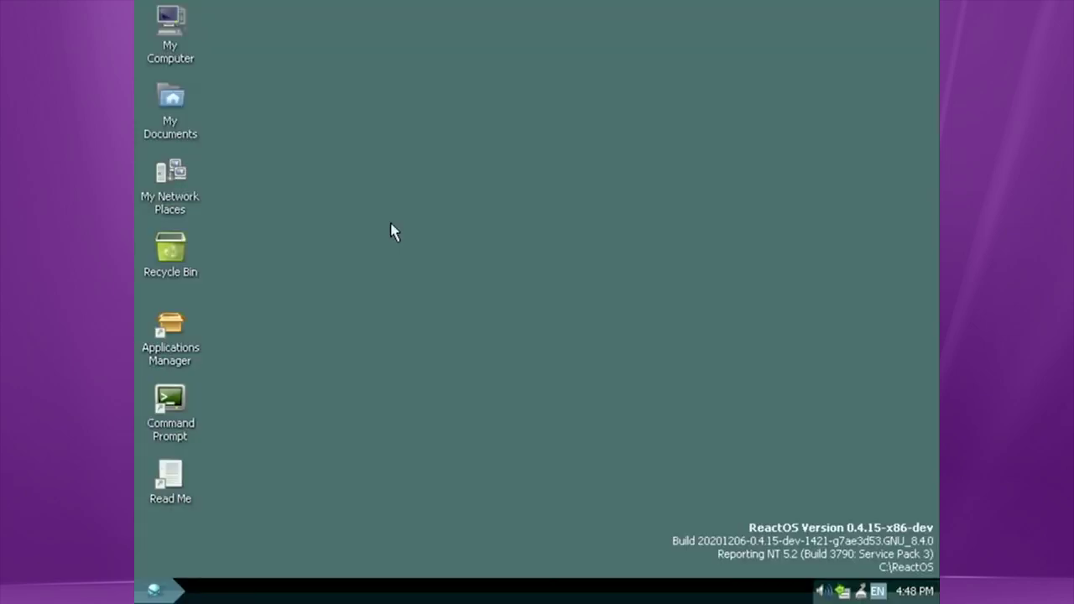
# Open the drives and devices view and update the High Definition Audio driver manually.
pyautogui.click(176, 24)
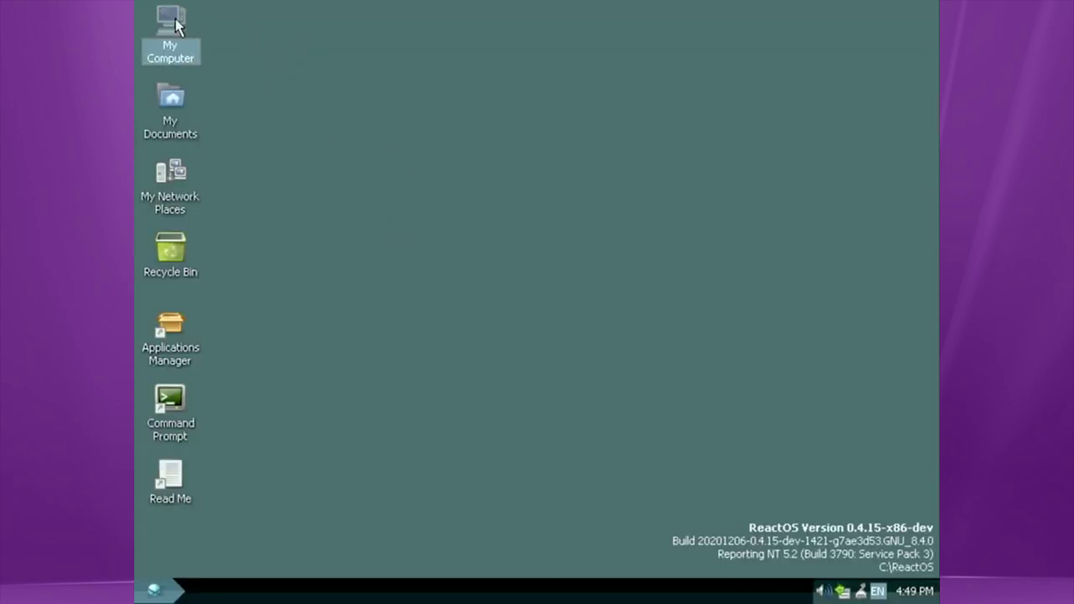
pyautogui.doubleClick(176, 25)
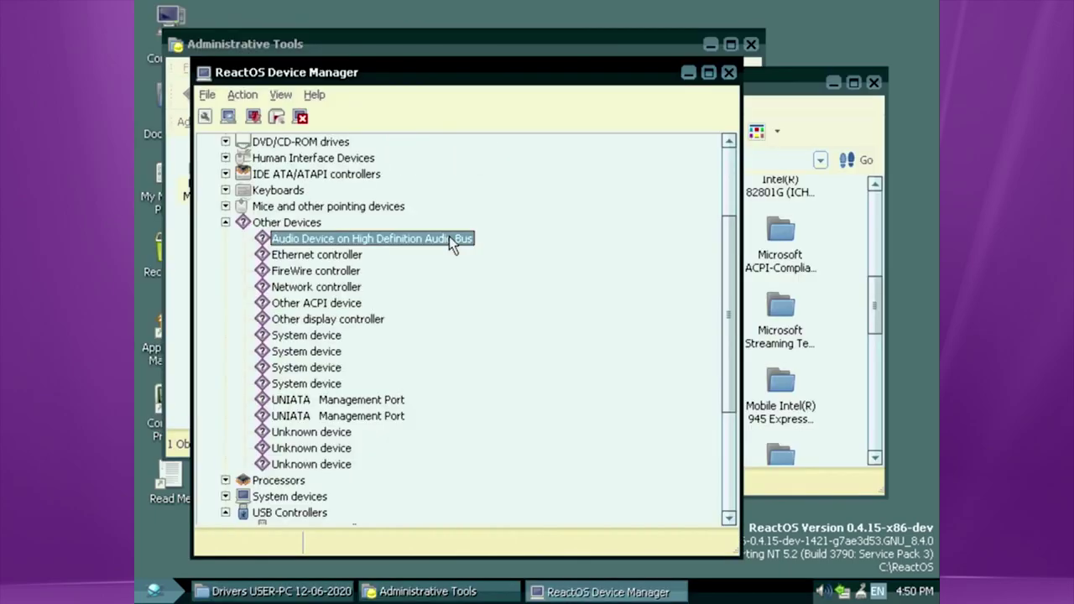
pyautogui.rightClick(450, 237)
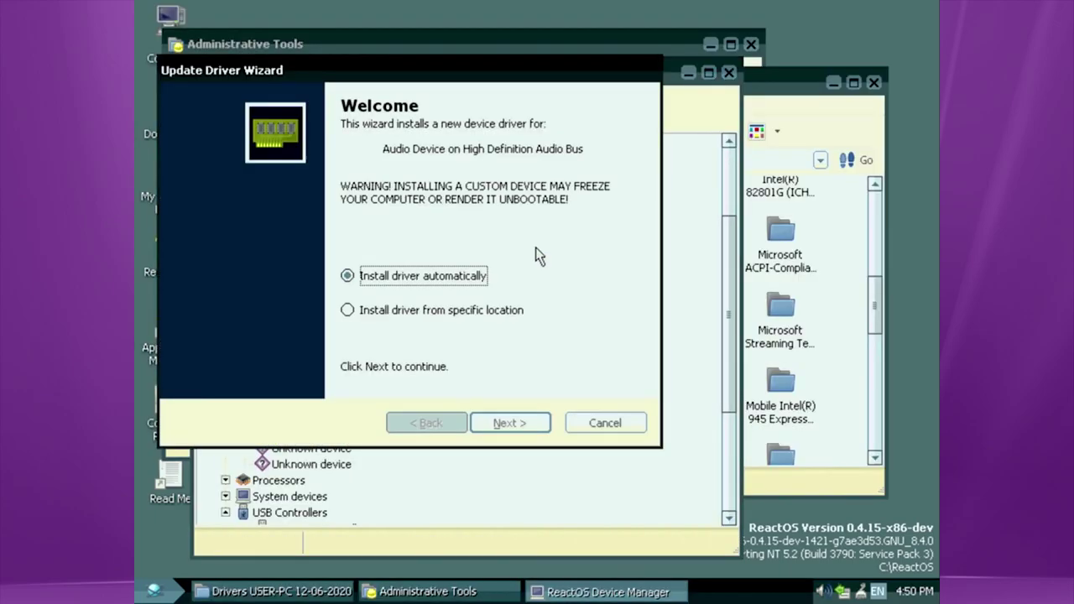
pyautogui.click(437, 310)
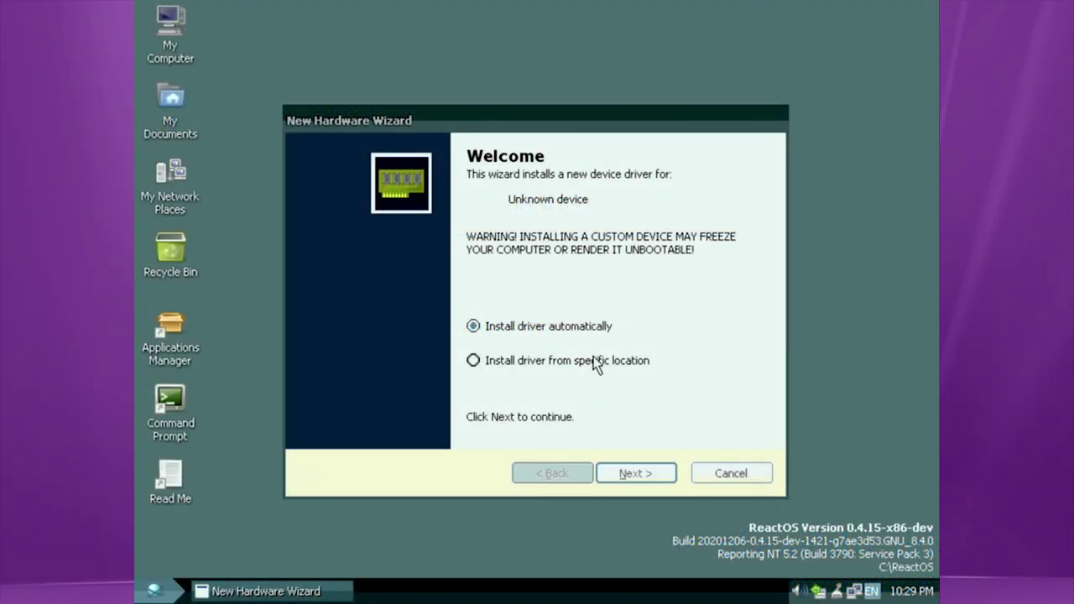
# Search the backed-up drivers path for the driver, then open the Dell Wireless 1390 folder.
pyautogui.click(515, 361)
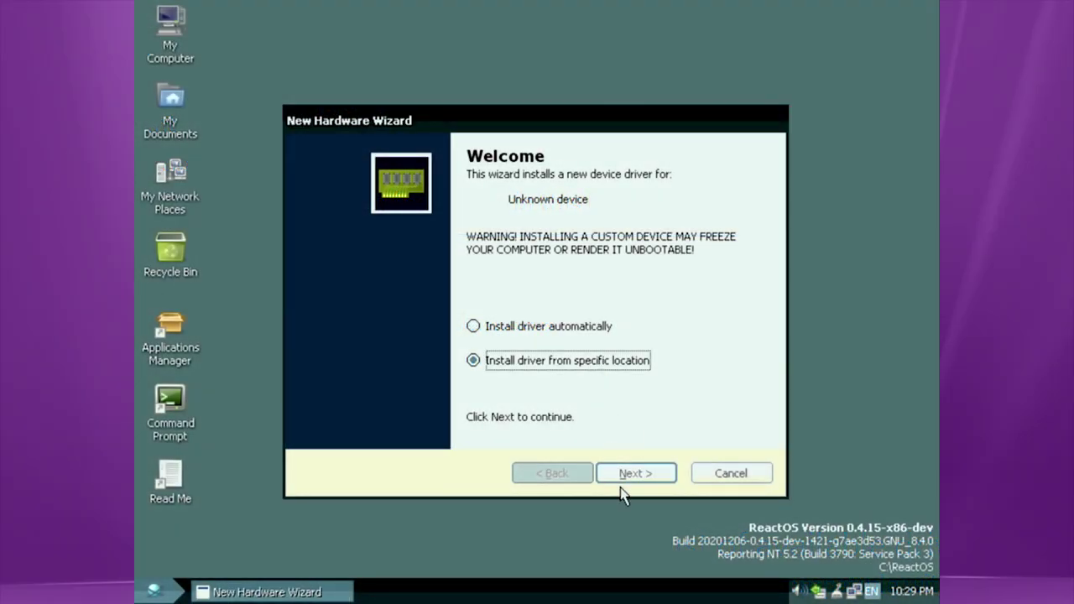
pyautogui.click(636, 457)
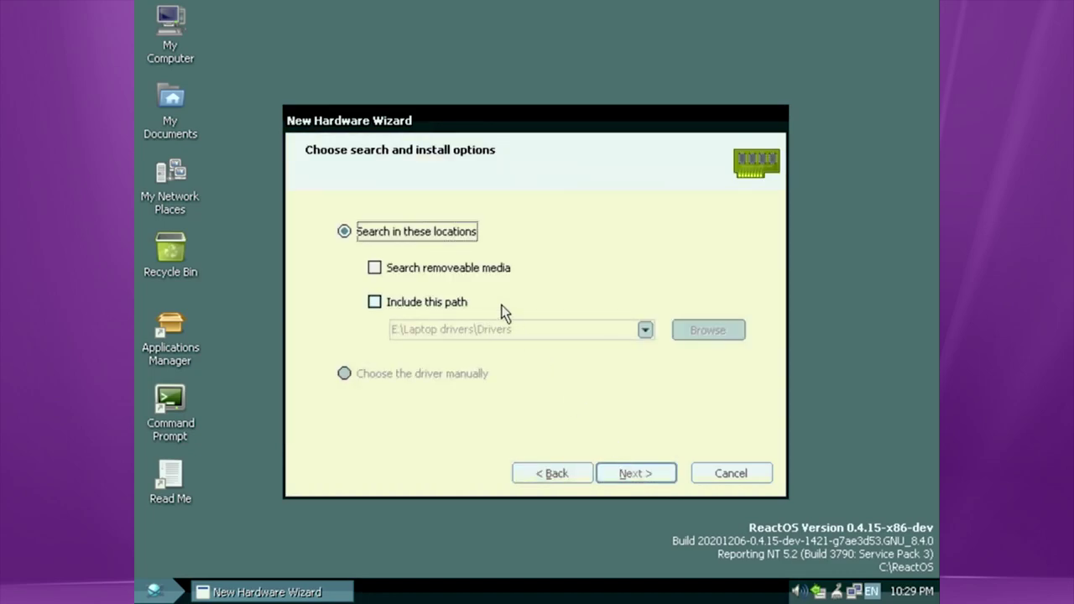
pyautogui.click(460, 304)
pyautogui.click(634, 477)
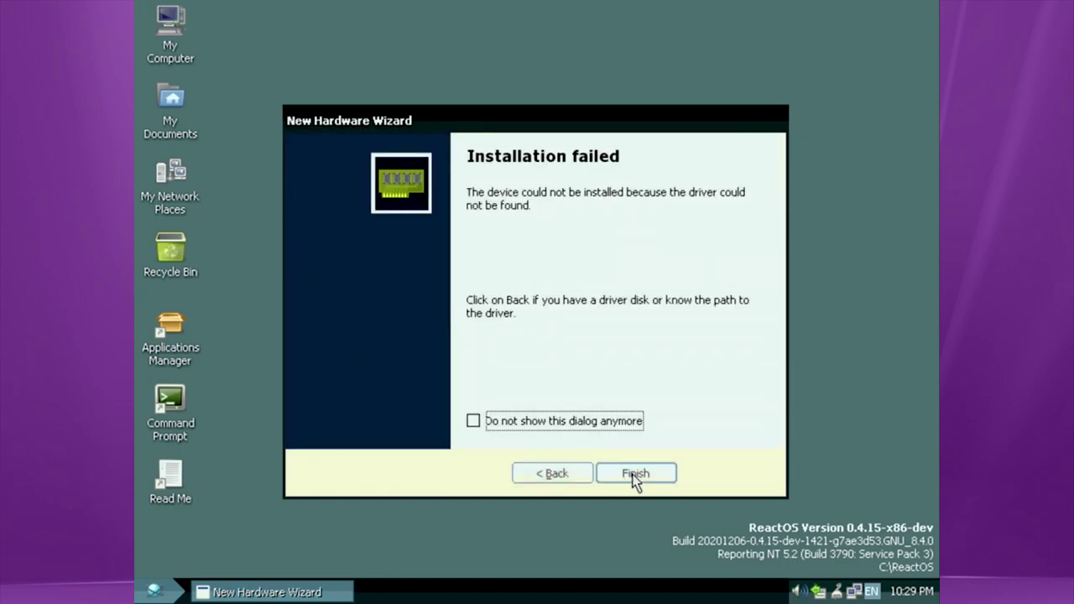
pyautogui.doubleClick(310, 295)
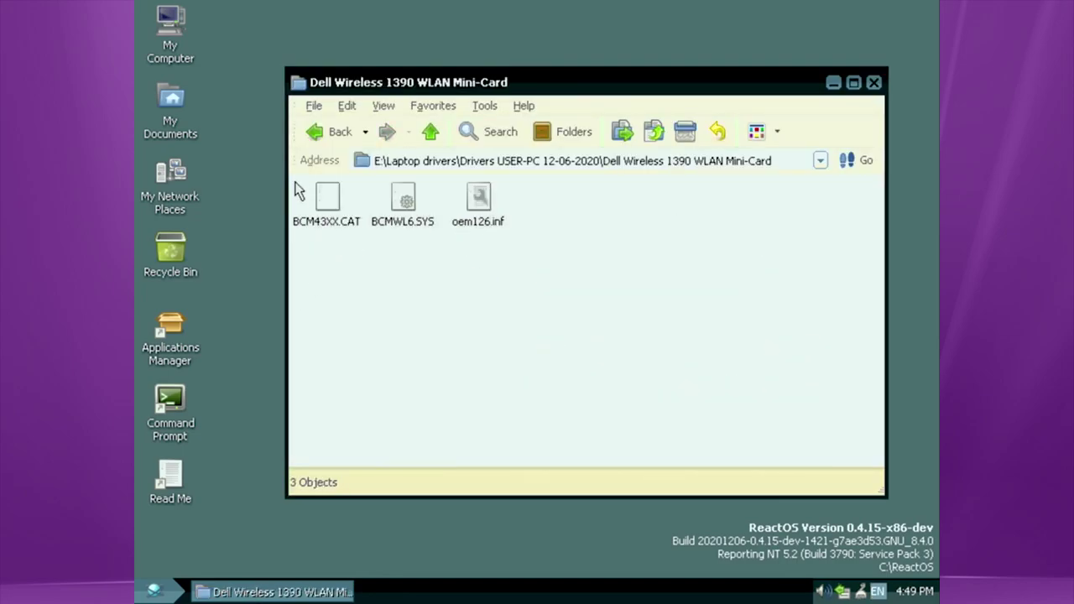
# Return to the main driver backup folder, select the USB Mass Storage Device folder and scroll the list.
pyautogui.click(308, 144)
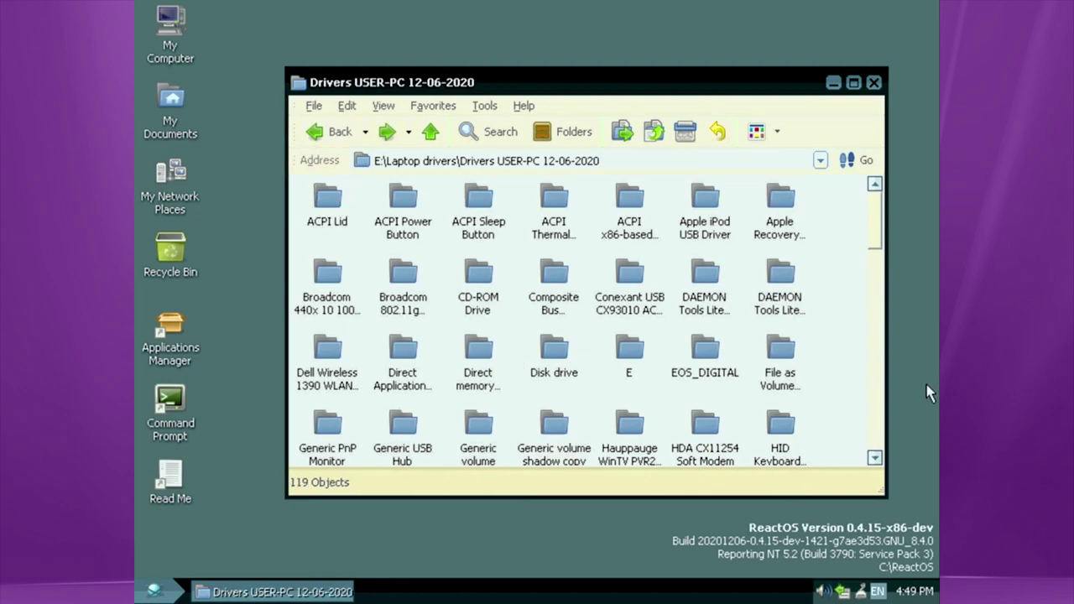
pyautogui.click(878, 386)
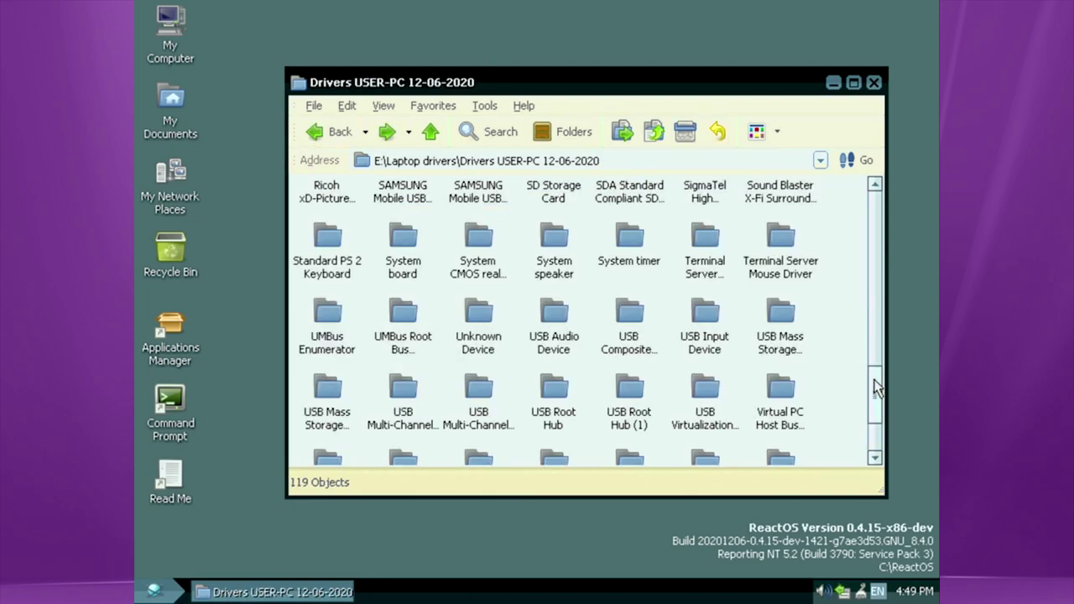
pyautogui.click(793, 345)
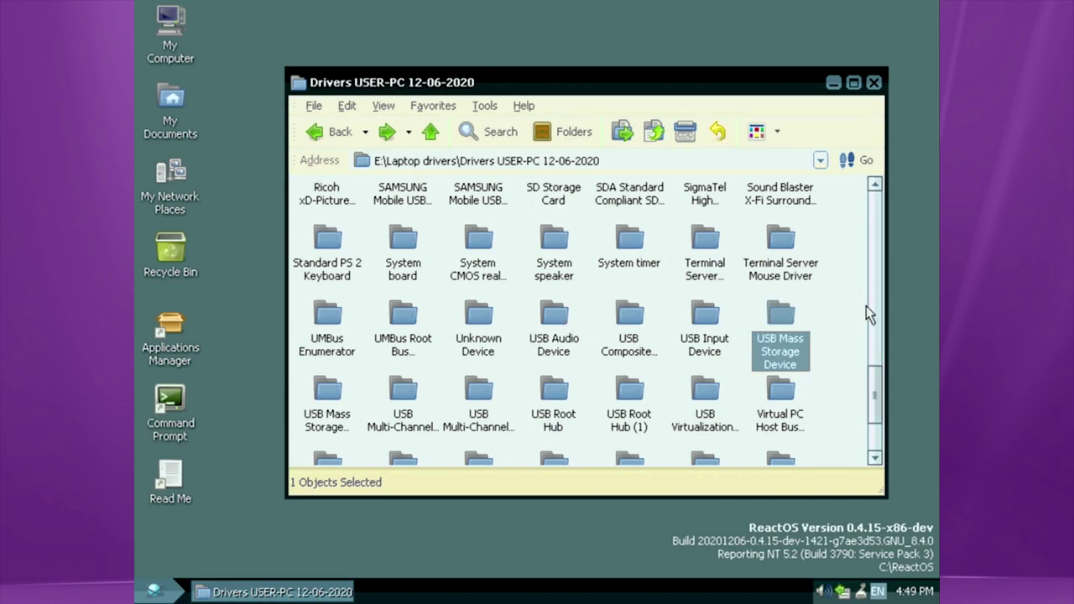
pyautogui.moveTo(872, 388); pyautogui.dragTo(872, 306)
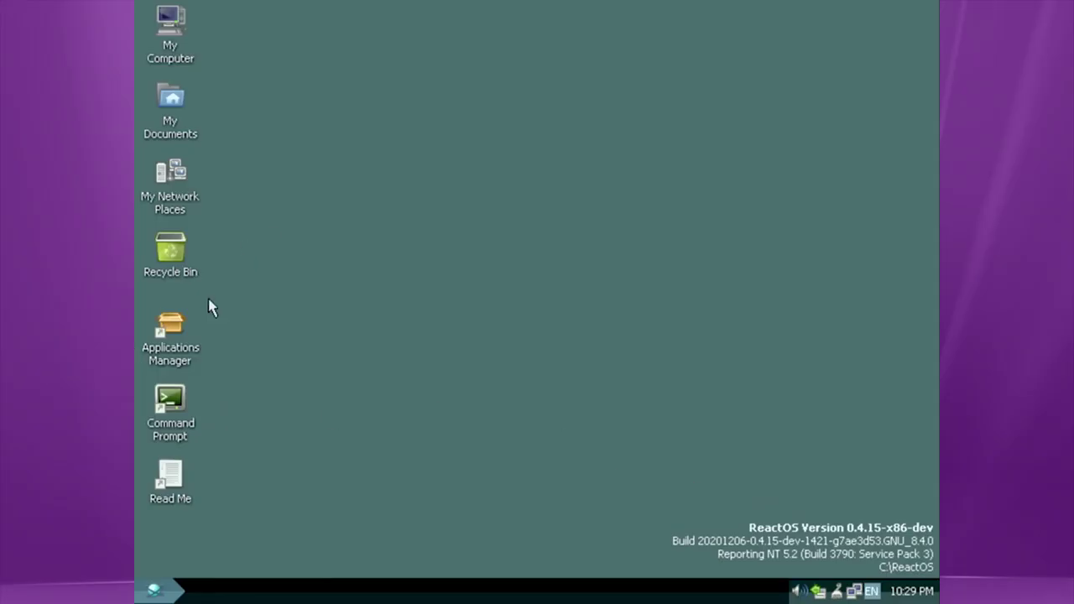
# Launch Wine Internet Explorer from the Programs list.
pyautogui.click(154, 591)
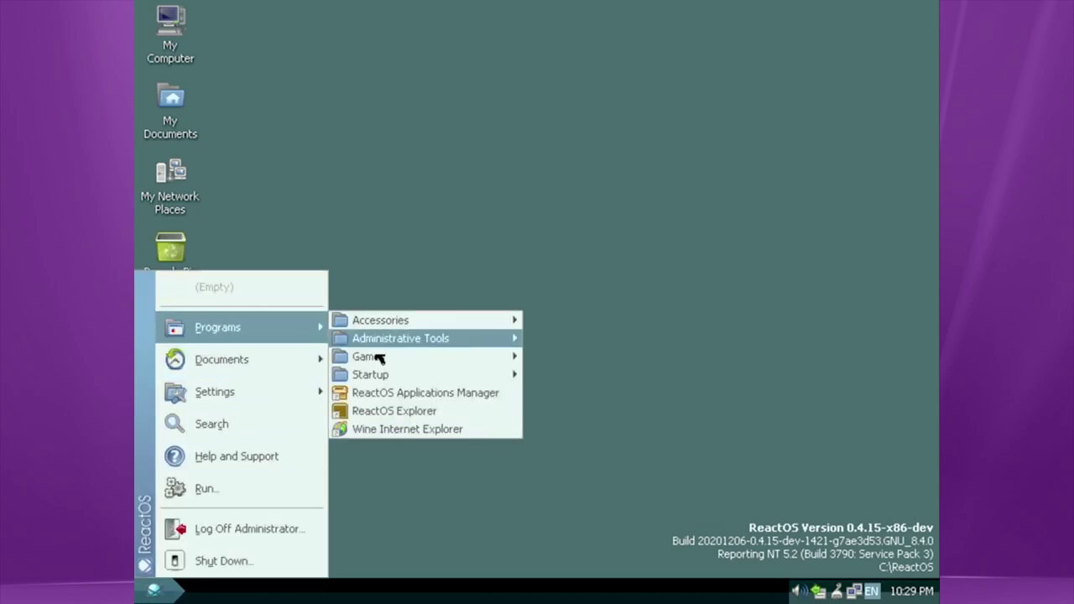
pyautogui.moveTo(217, 327)
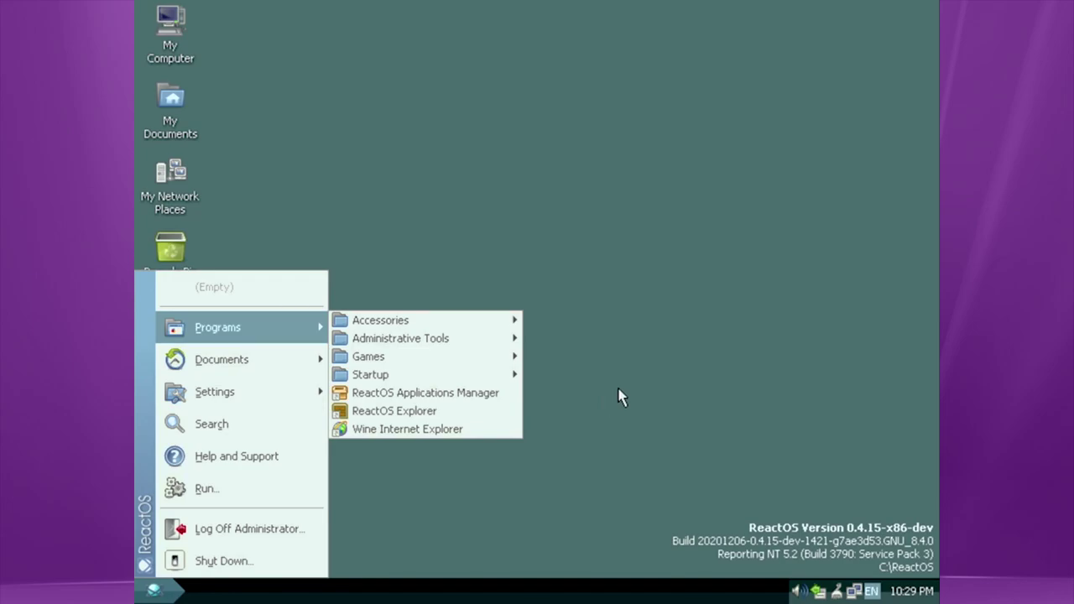
pyautogui.click(458, 437)
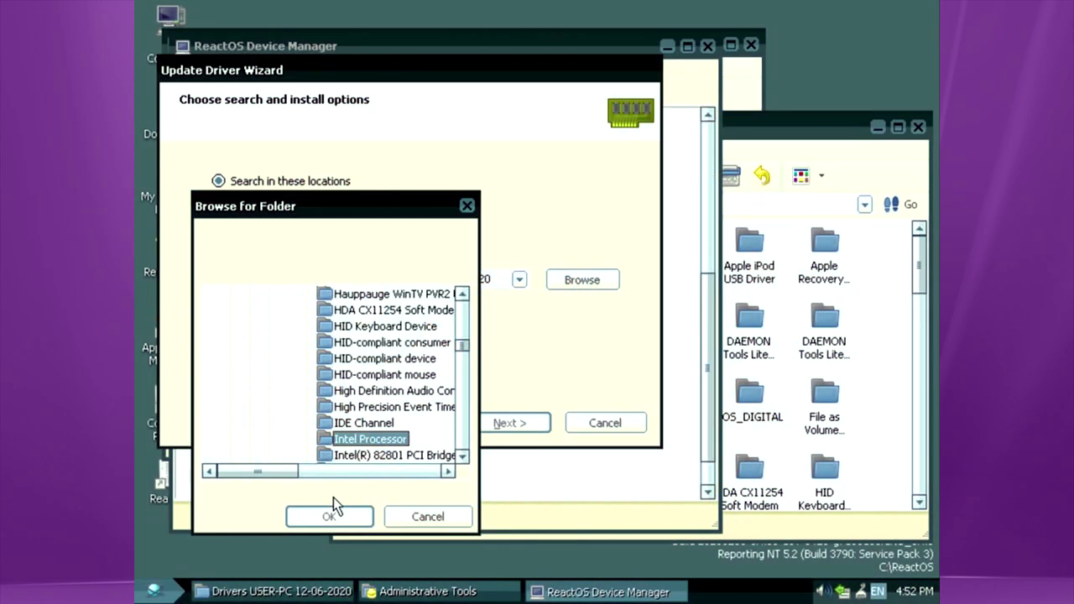
# Install the processor driver from the Intel Processor backup folder.
pyautogui.click(332, 509)
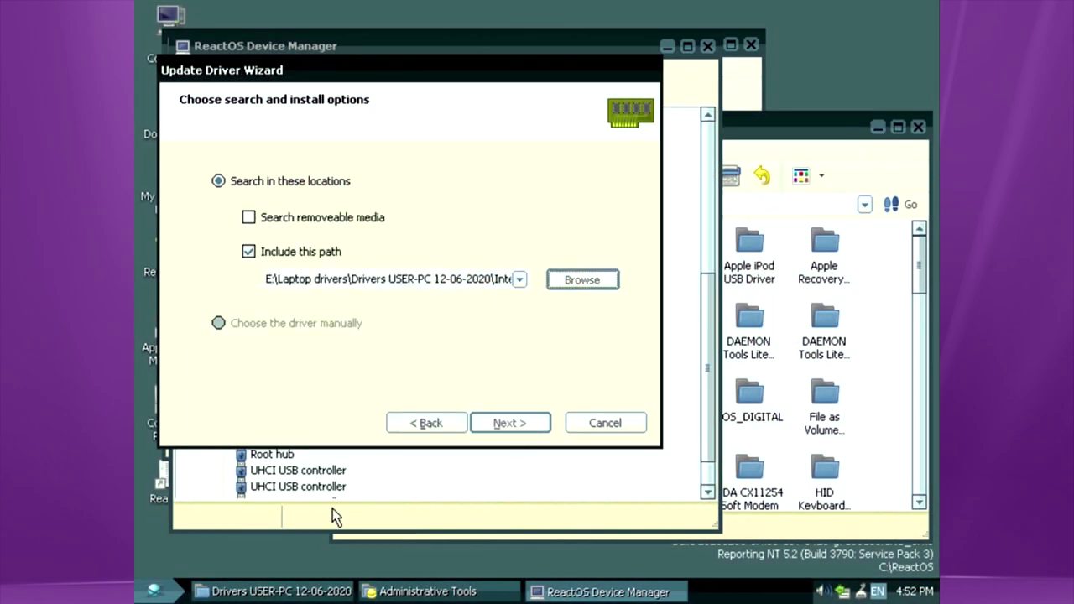
pyautogui.click(505, 425)
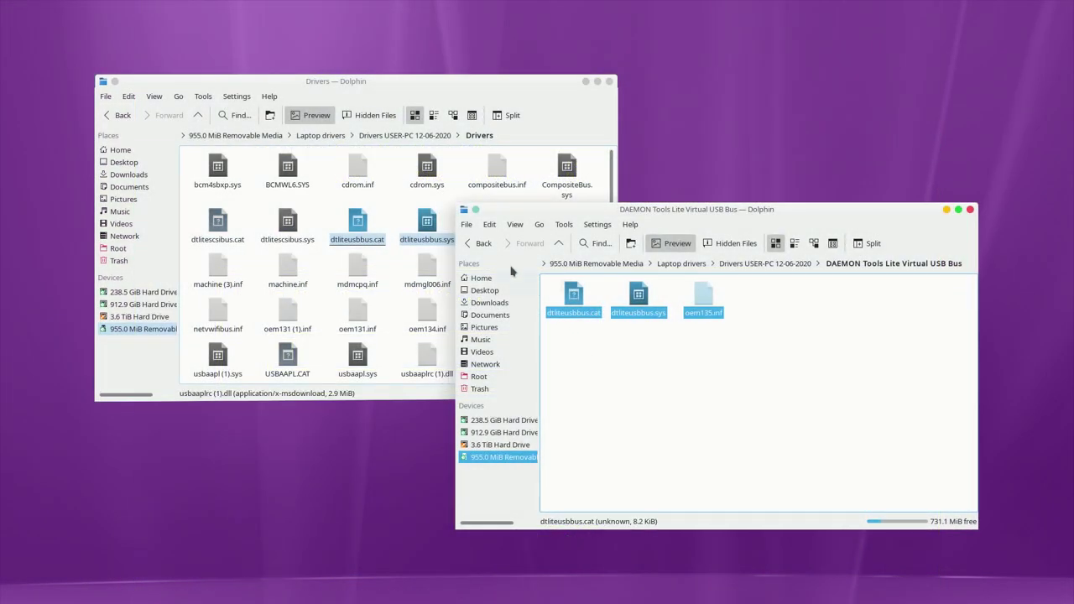
# Copy the three Dell Wireless 1390 files into the Drivers folder, renaming the duplicate to BCMWL6 (1).SYS.
pyautogui.click(484, 243)
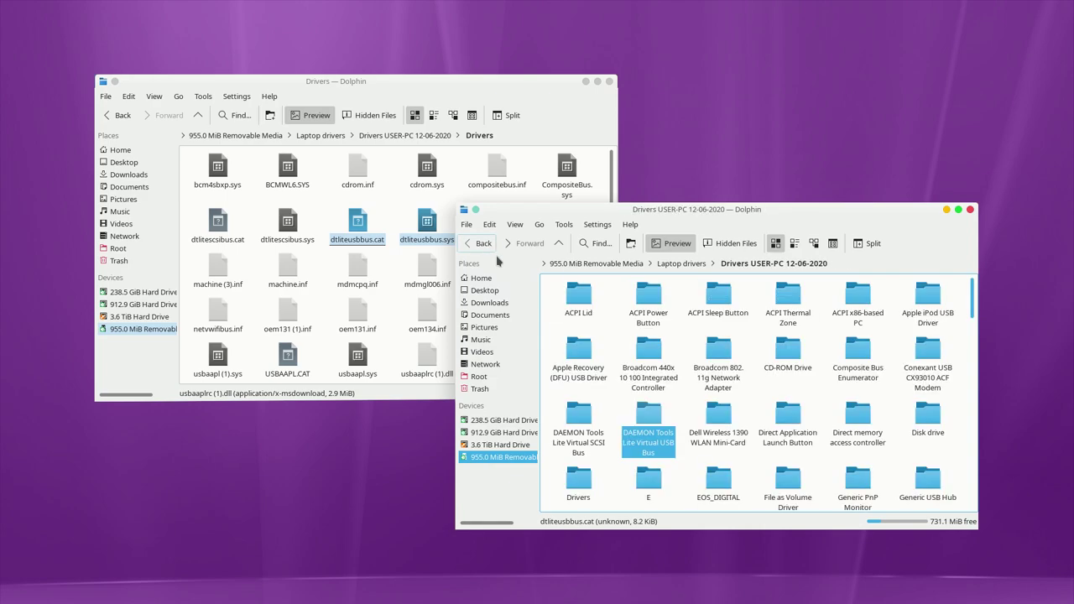
pyautogui.click(707, 451)
pyautogui.moveTo(719, 349)
pyautogui.mouseDown()
pyautogui.moveTo(567, 319)
pyautogui.moveTo(376, 317)
pyautogui.moveTo(396, 307)
pyautogui.mouseUp()
pyautogui.click(423, 327)
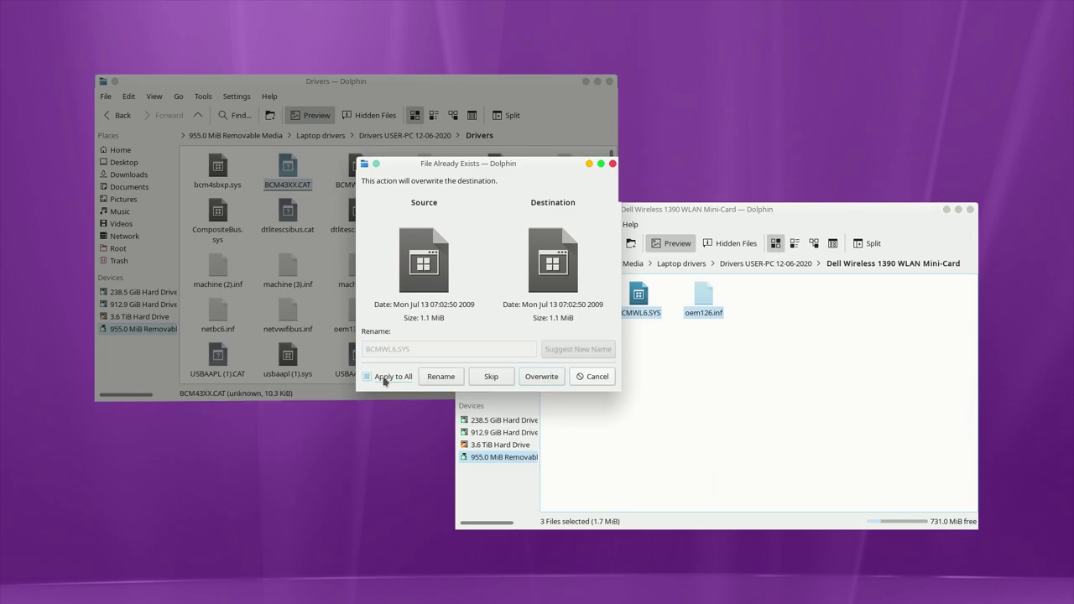
pyautogui.click(550, 350)
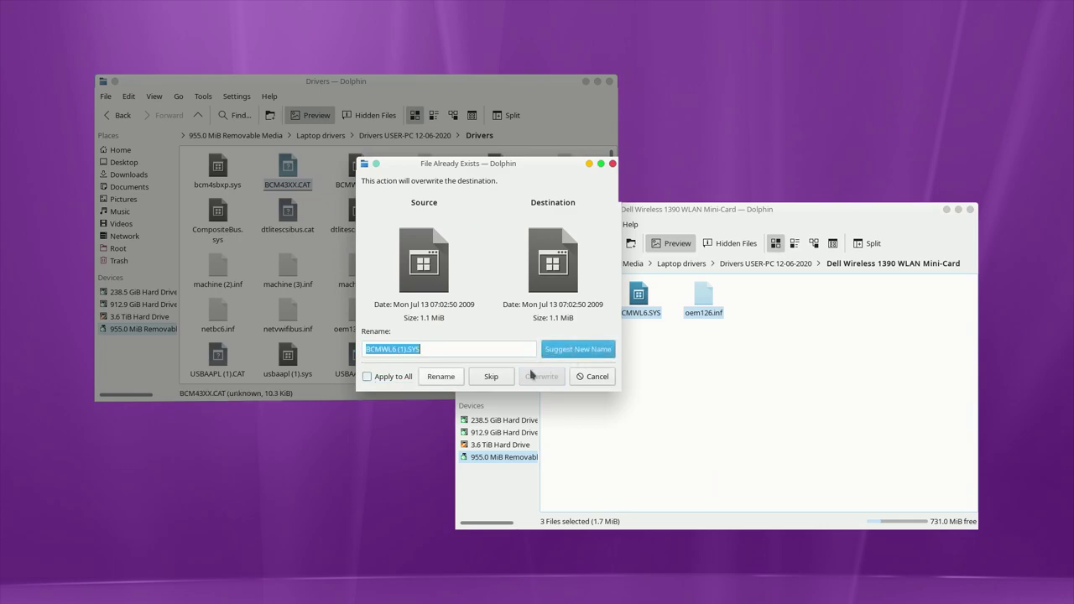
pyautogui.click(440, 376)
# Copy machine.inf from the Direct Application Launch Button folder into Drivers as machine (4).inf.
pyautogui.click(630, 391)
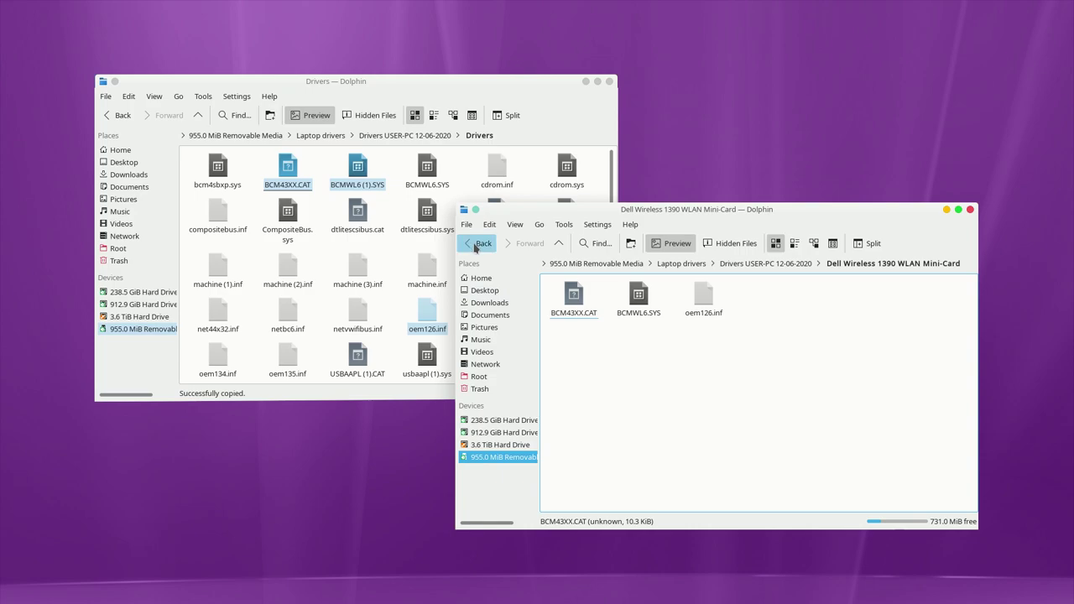
pyautogui.click(479, 243)
pyautogui.click(780, 427)
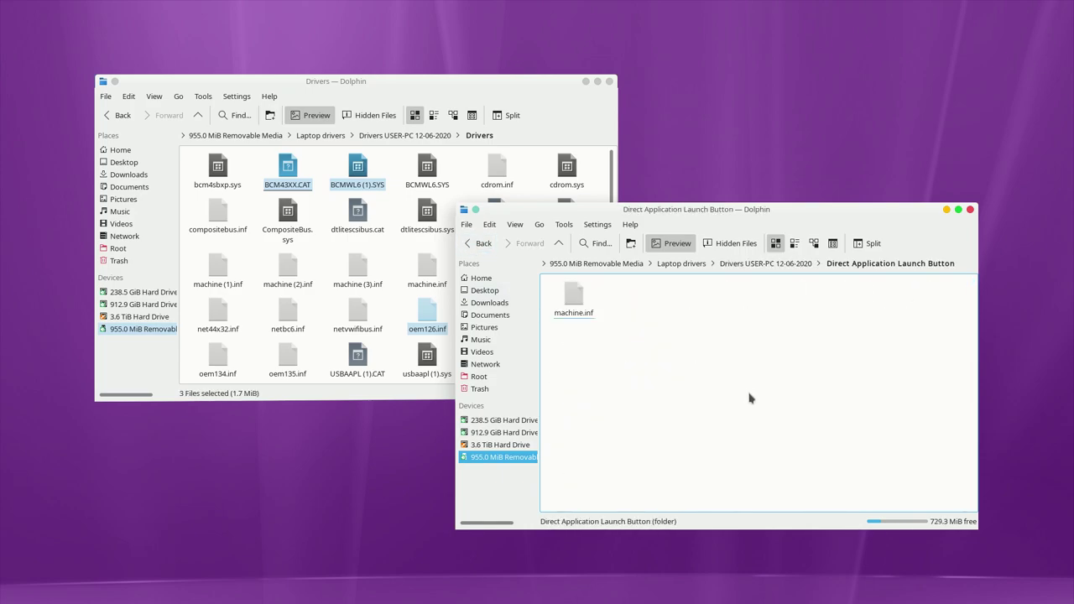
pyautogui.moveTo(573, 295); pyautogui.dragTo(392, 307)
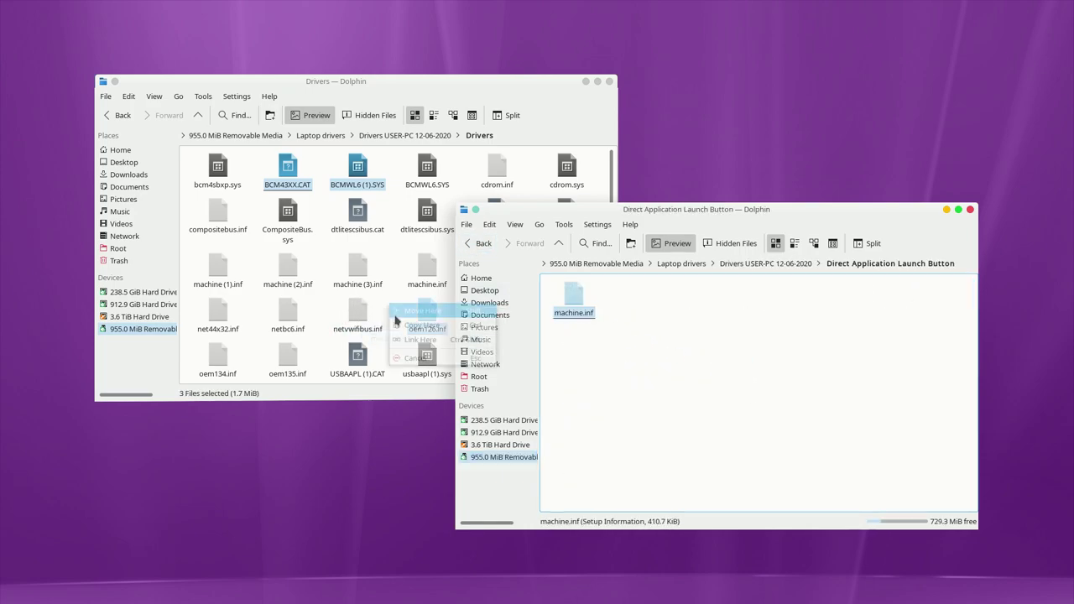
pyautogui.click(403, 327)
pyautogui.click(561, 353)
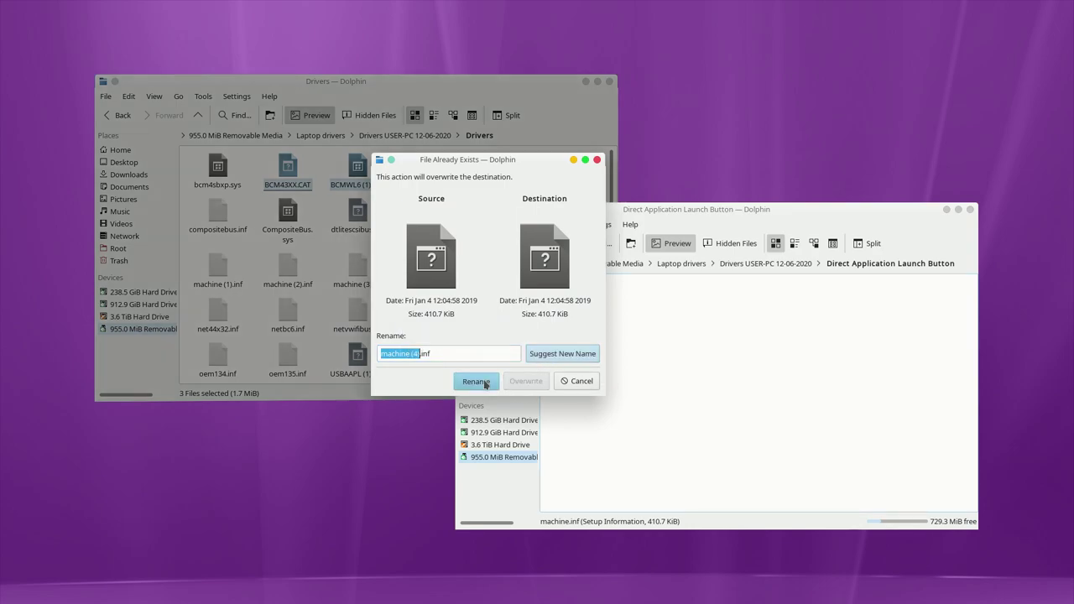
pyautogui.click(475, 381)
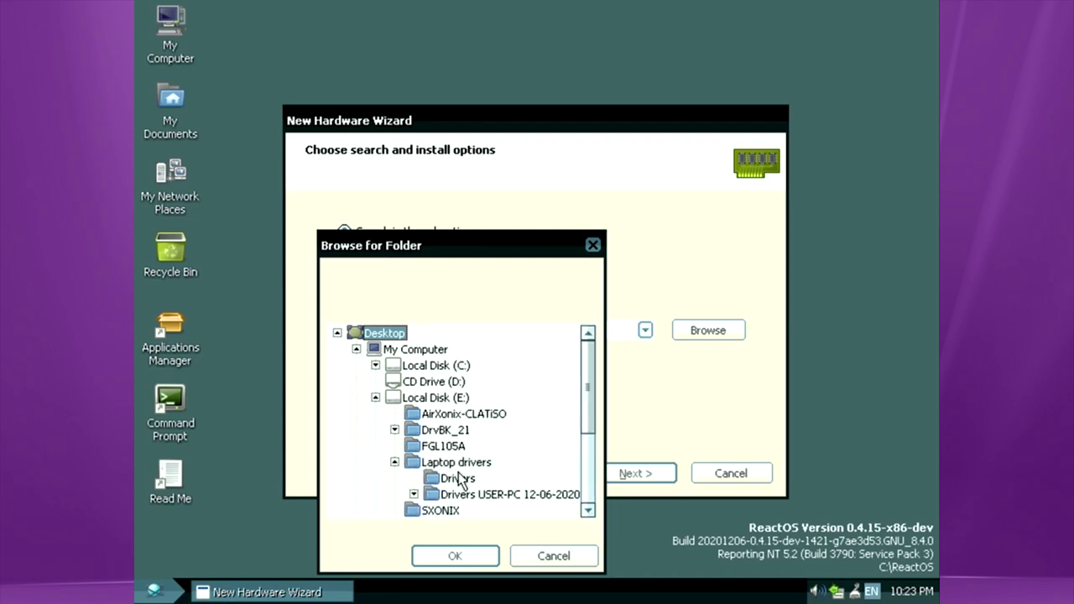
# Point the hardware wizard at E:\Laptop drivers\Drivers and search that folder for drivers.
pyautogui.click(458, 478)
pyautogui.click(455, 555)
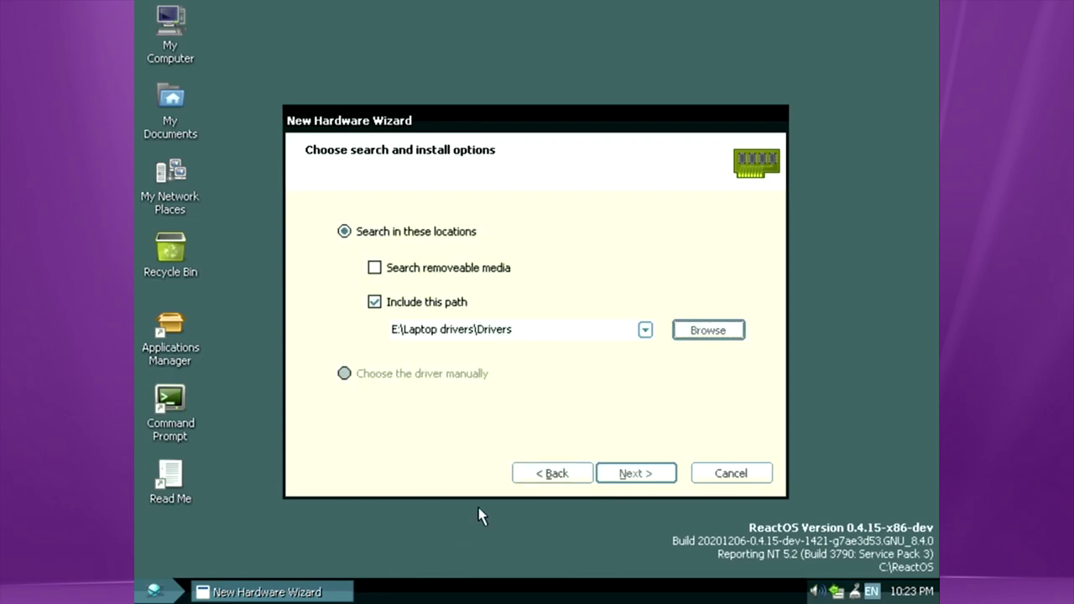
pyautogui.click(613, 471)
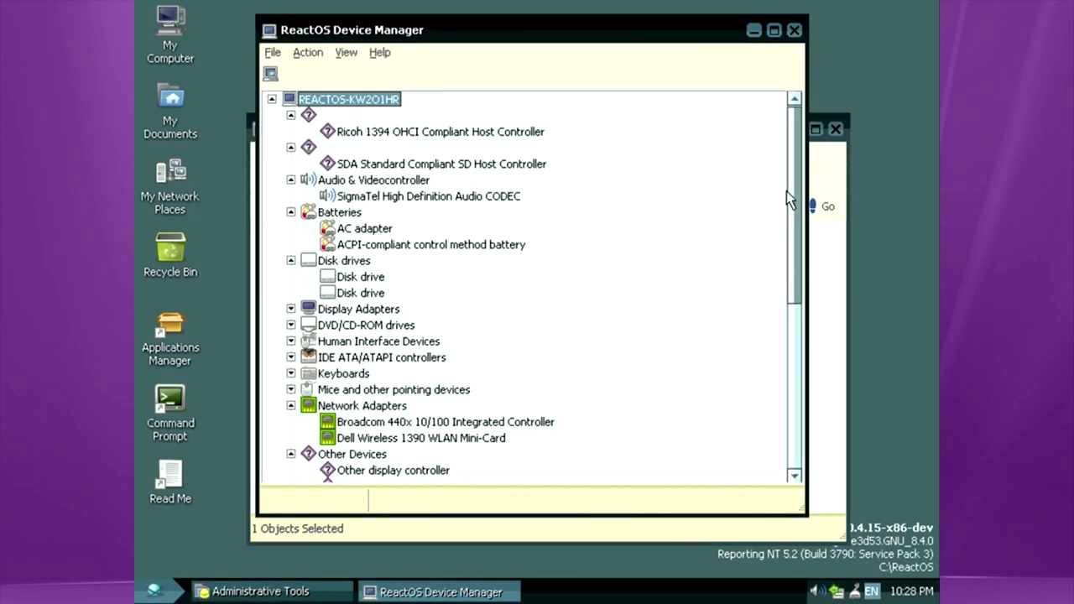
# Disable the first Intel Core processor in Device Manager, then restart ReactOS.
pyautogui.moveTo(786, 193); pyautogui.dragTo(773, 377)
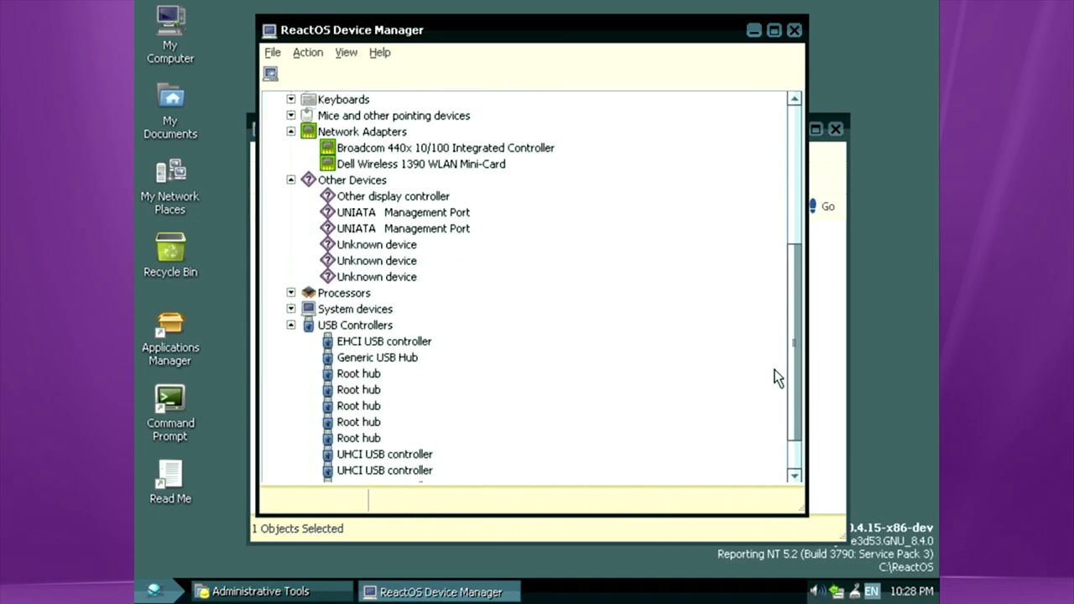
pyautogui.click(291, 293)
pyautogui.rightClick(380, 309)
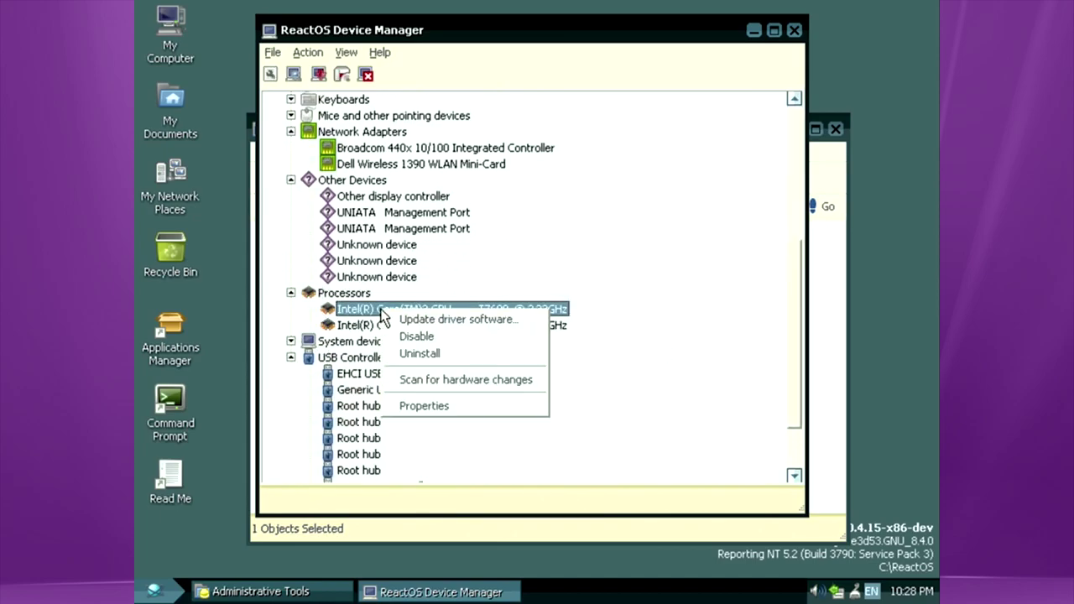
pyautogui.click(411, 335)
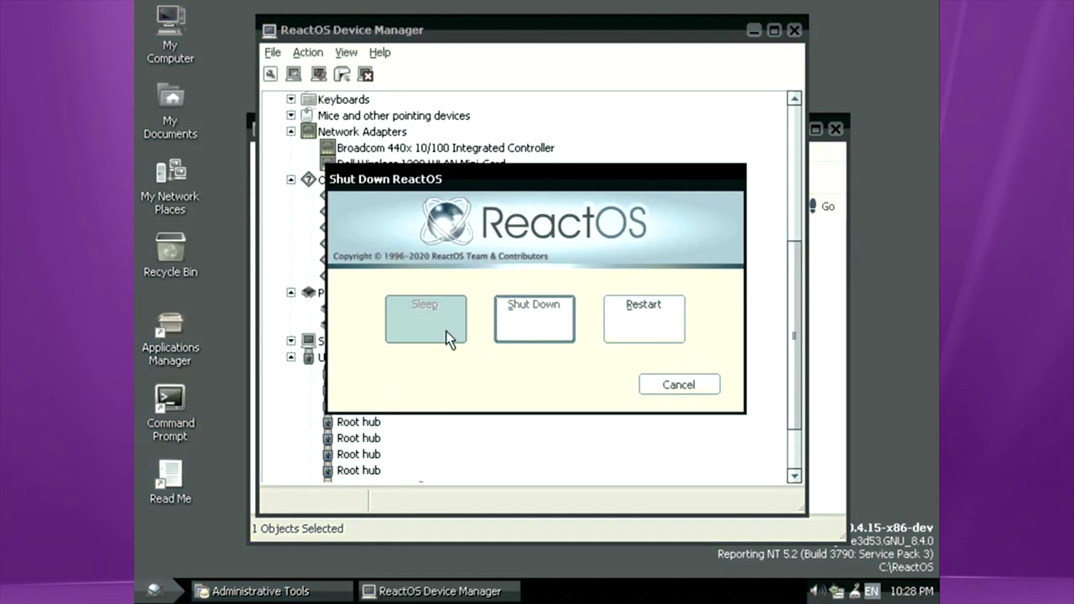
pyautogui.click(629, 320)
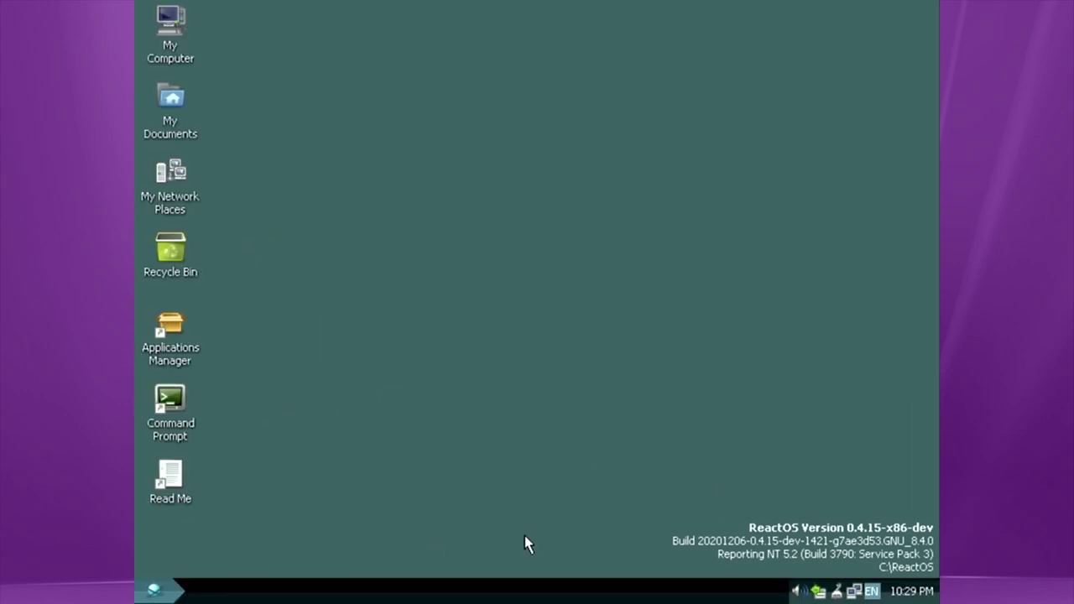
# Run ipconfig and check the network status showing Connected at 100 Mbit/s.
pyautogui.click(154, 590)
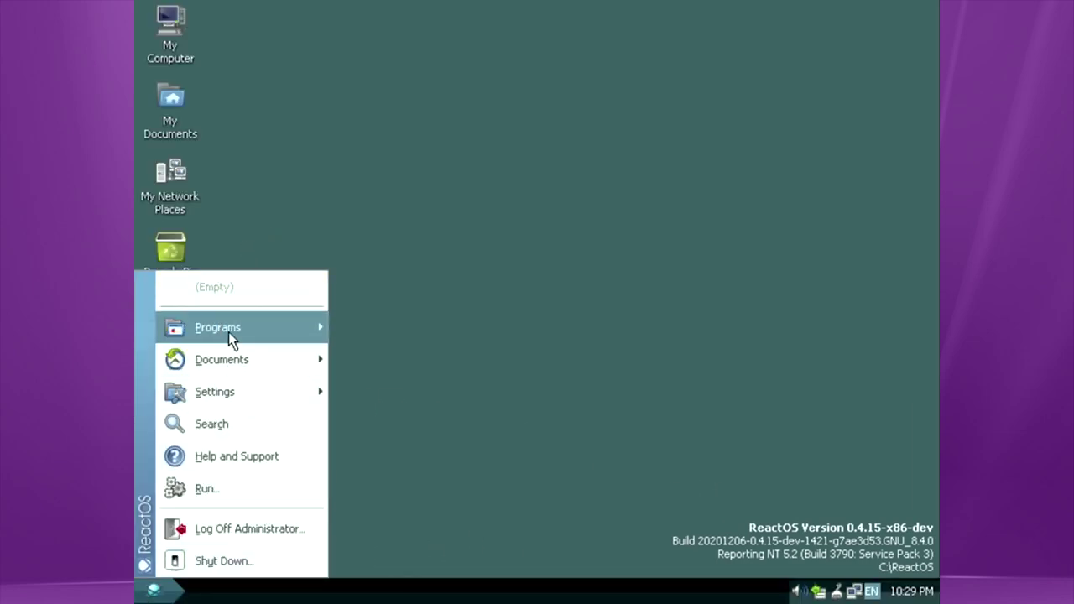
pyautogui.moveTo(240, 328)
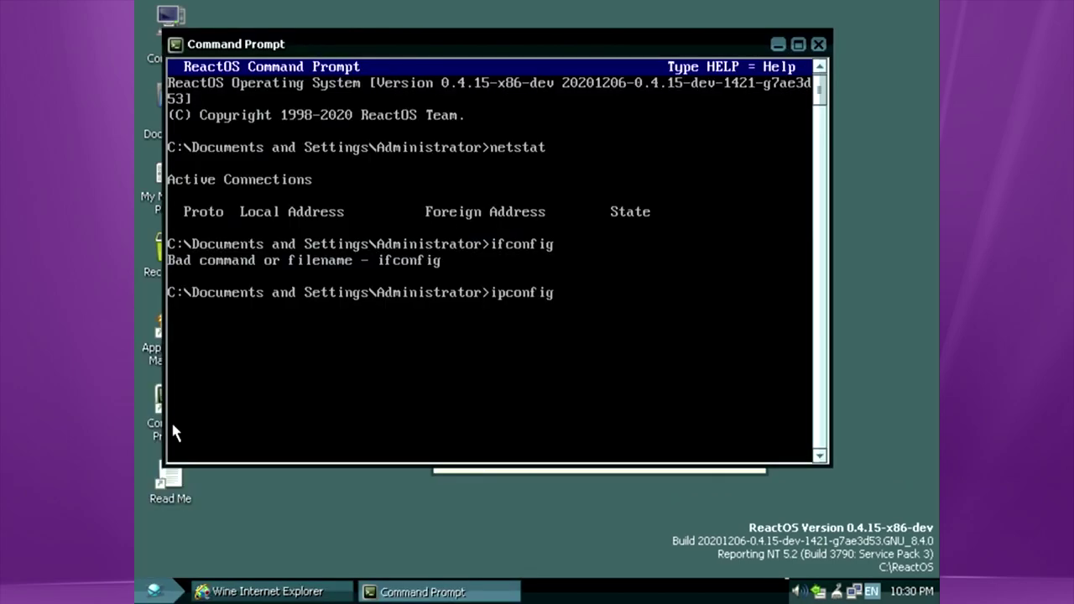
pyautogui.press('Return')
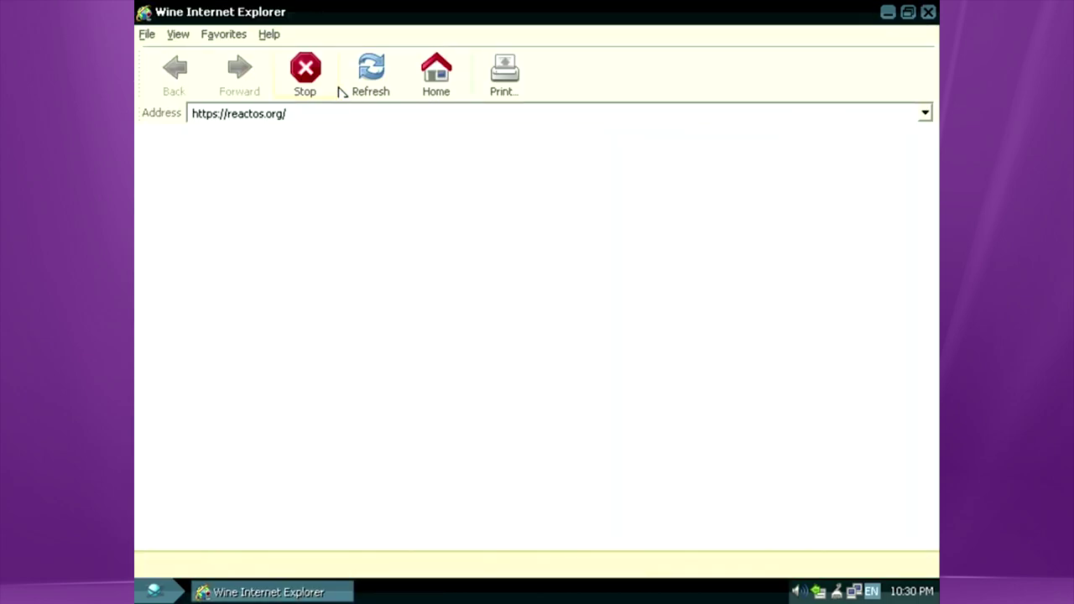
pyautogui.doubleClick(854, 591)
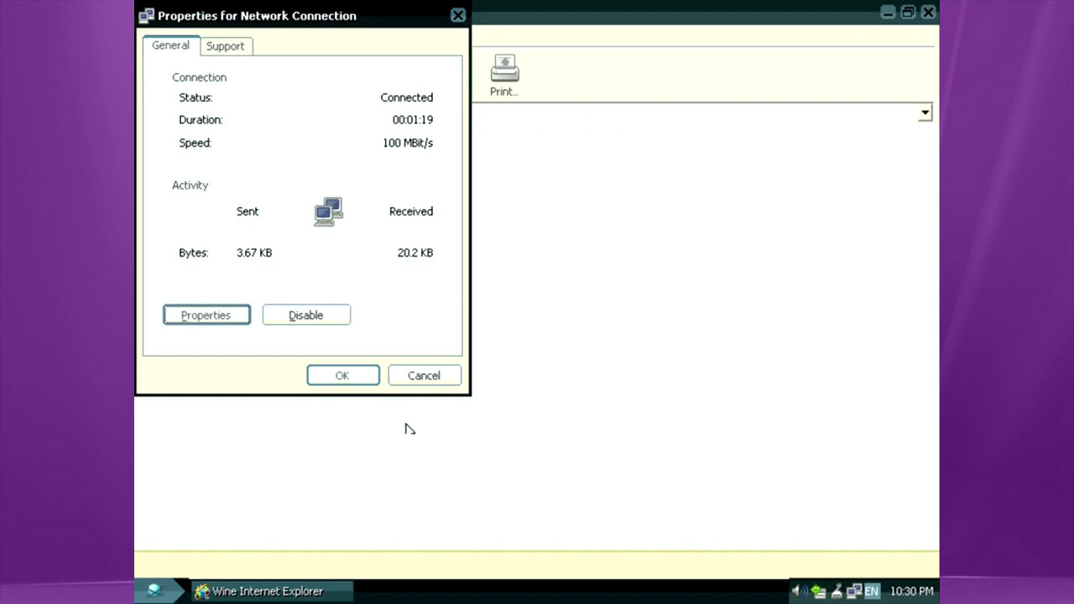
pyautogui.moveTo(292, 8); pyautogui.dragTo(587, 88)
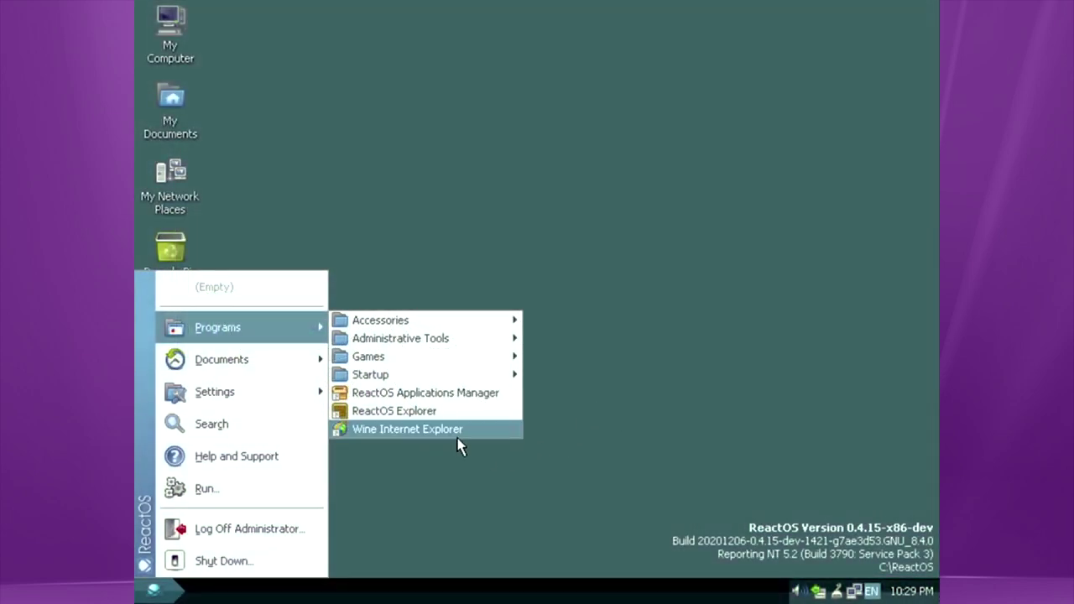
# Raise the screen resolution to 1280x1024 in Display Properties.
pyautogui.click(458, 434)
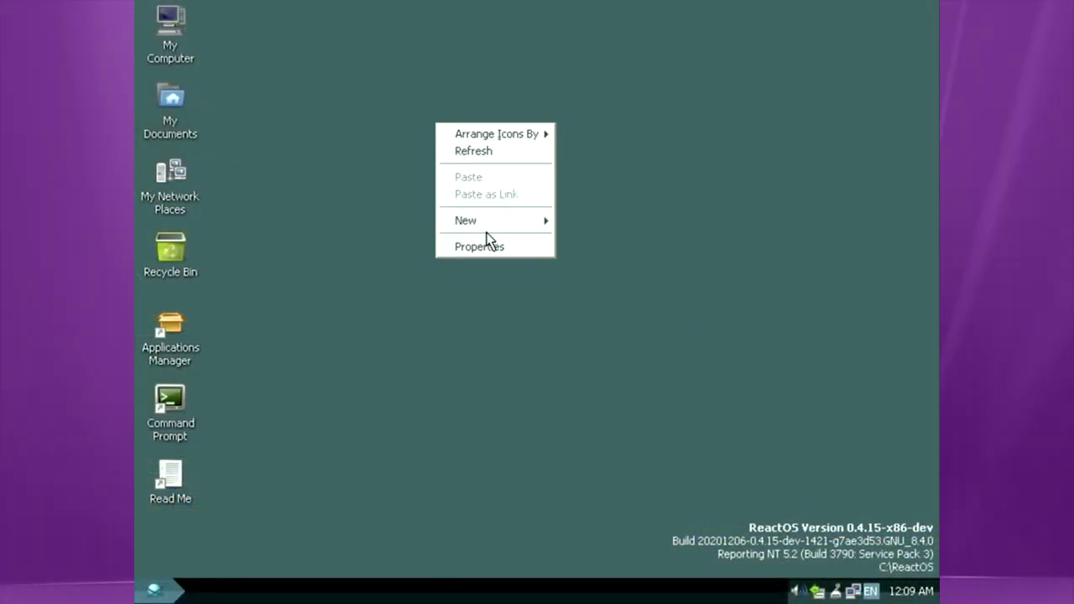
pyautogui.click(495, 252)
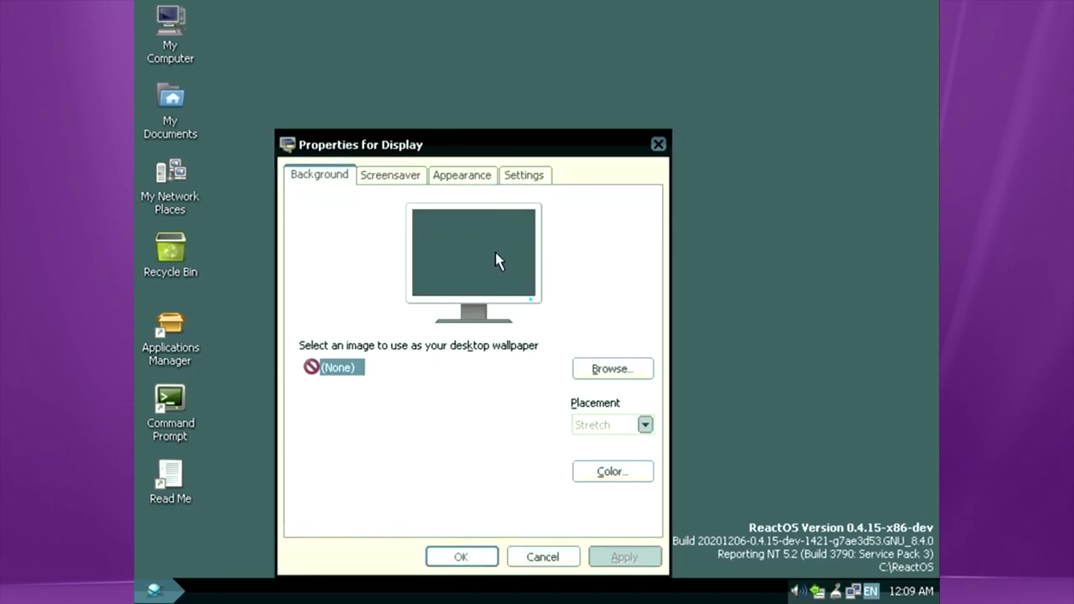
pyautogui.click(519, 180)
pyautogui.moveTo(515, 148); pyautogui.dragTo(500, 69)
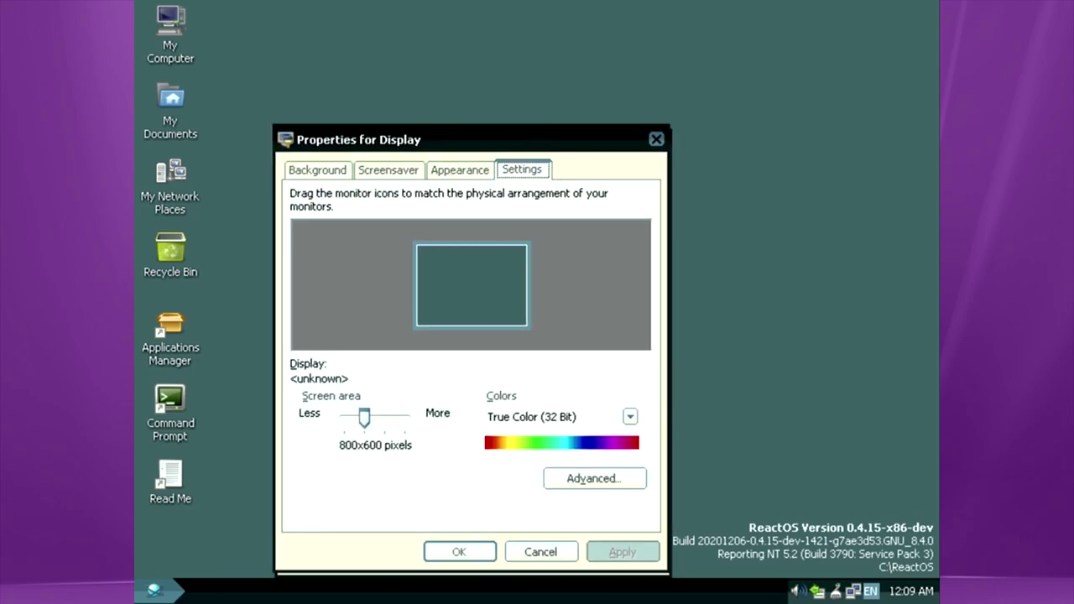
pyautogui.moveTo(351, 345); pyautogui.dragTo(424, 362)
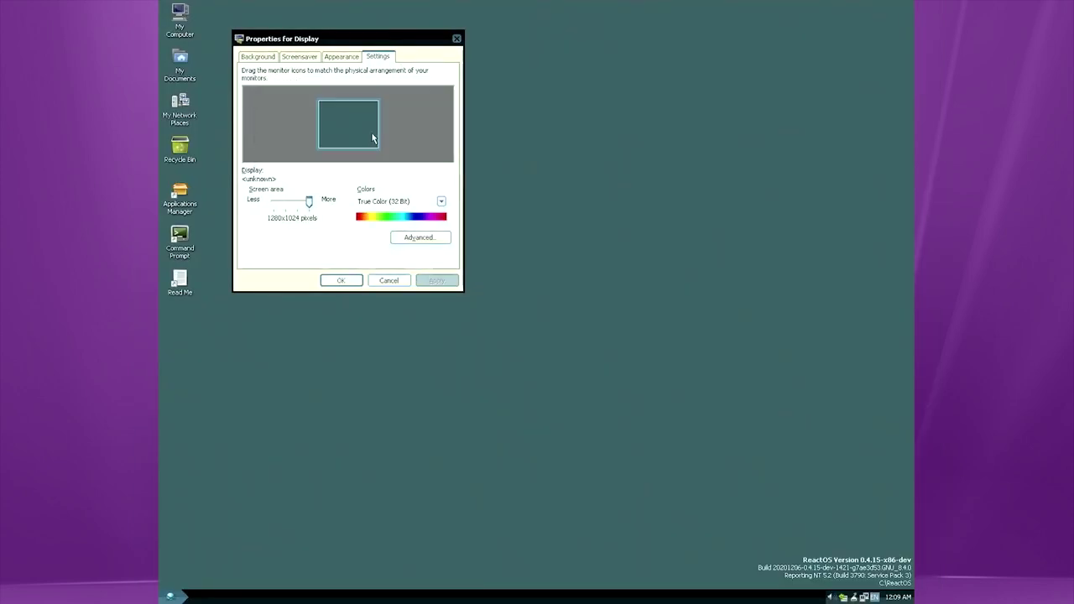
# Review the advanced font size options unchanged, then replace the browser address site with '19'.
pyautogui.click(411, 238)
pyautogui.click(348, 120)
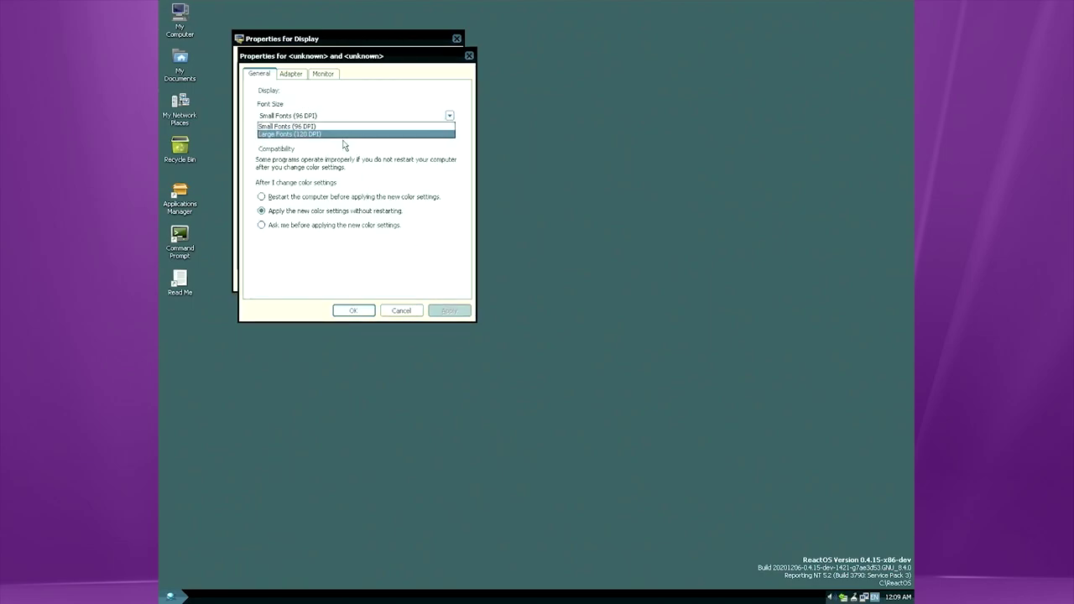
pyautogui.click(343, 145)
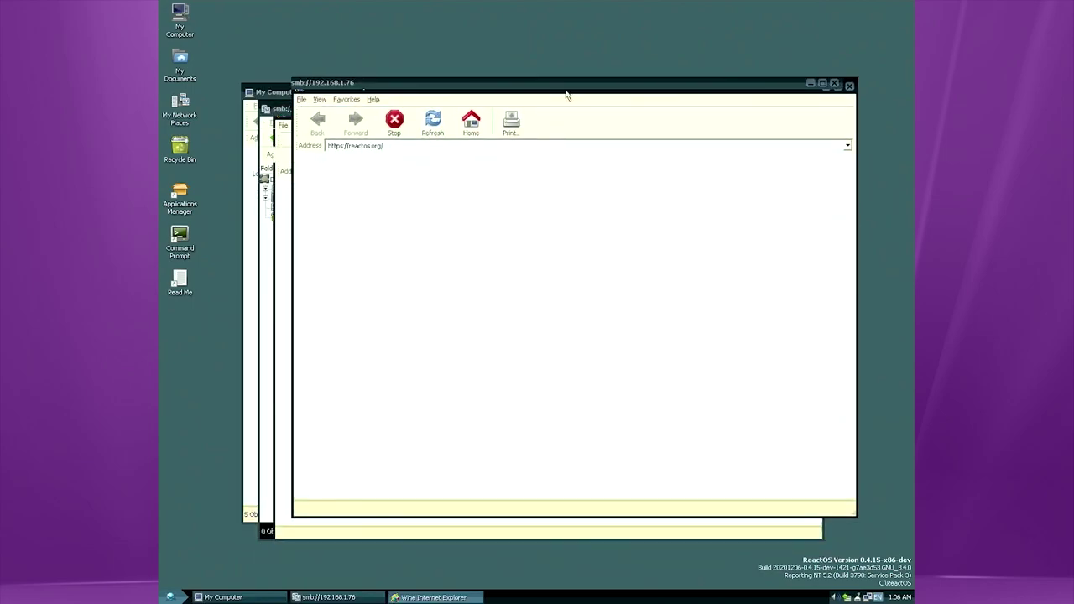
pyautogui.doubleClick(501, 166)
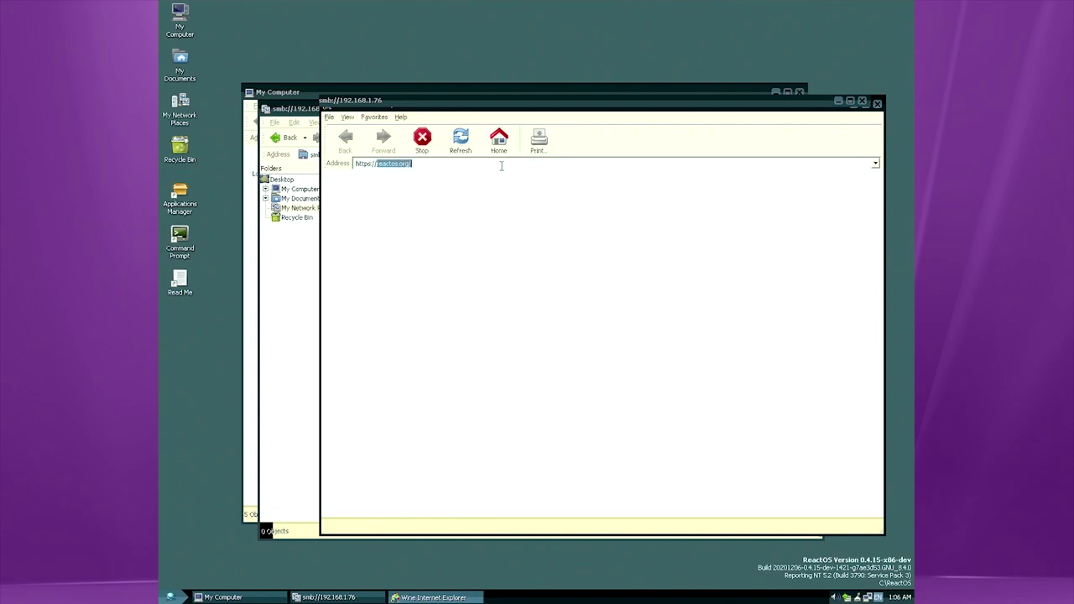
pyautogui.write('19')
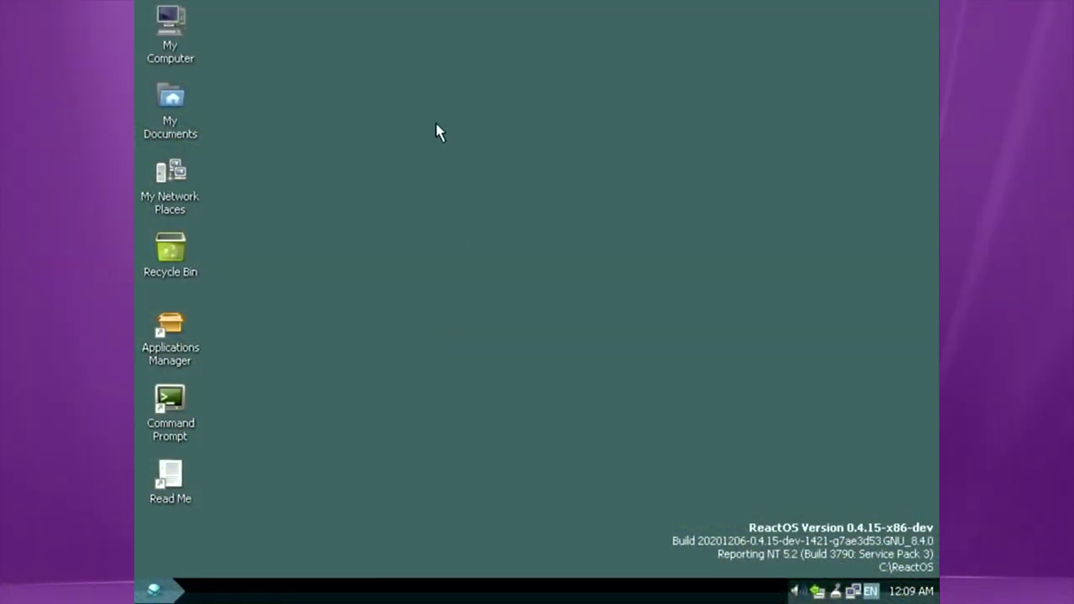
# Open Display Properties from the desktop's right-click menu.
pyautogui.rightClick(436, 126)
pyautogui.click(495, 245)
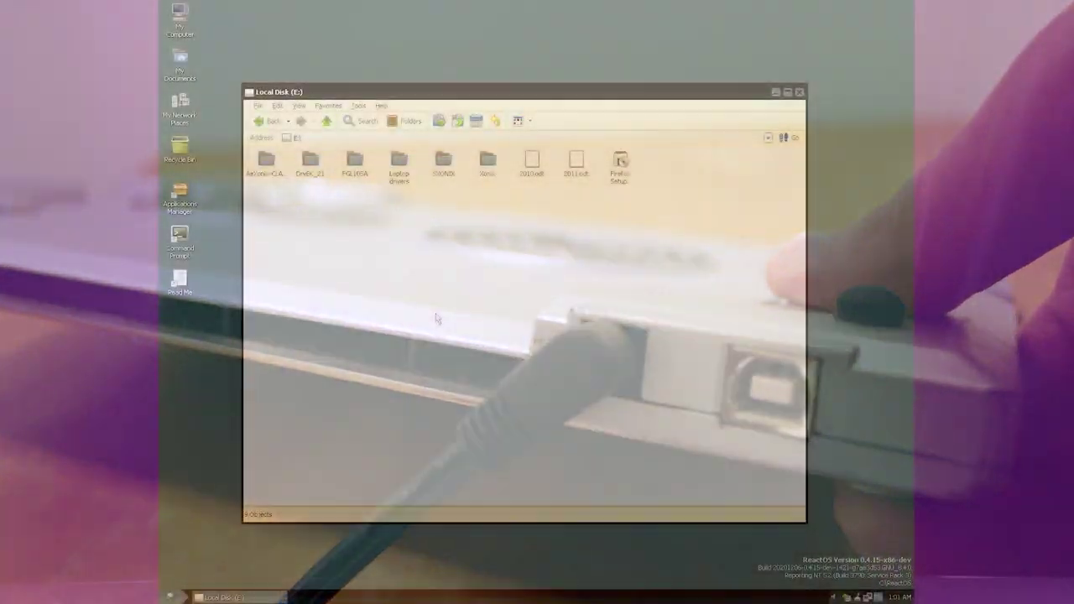
# Copy Firefox Setup 83.0.msi from the E: drive onto the desktop.
pyautogui.click(630, 171)
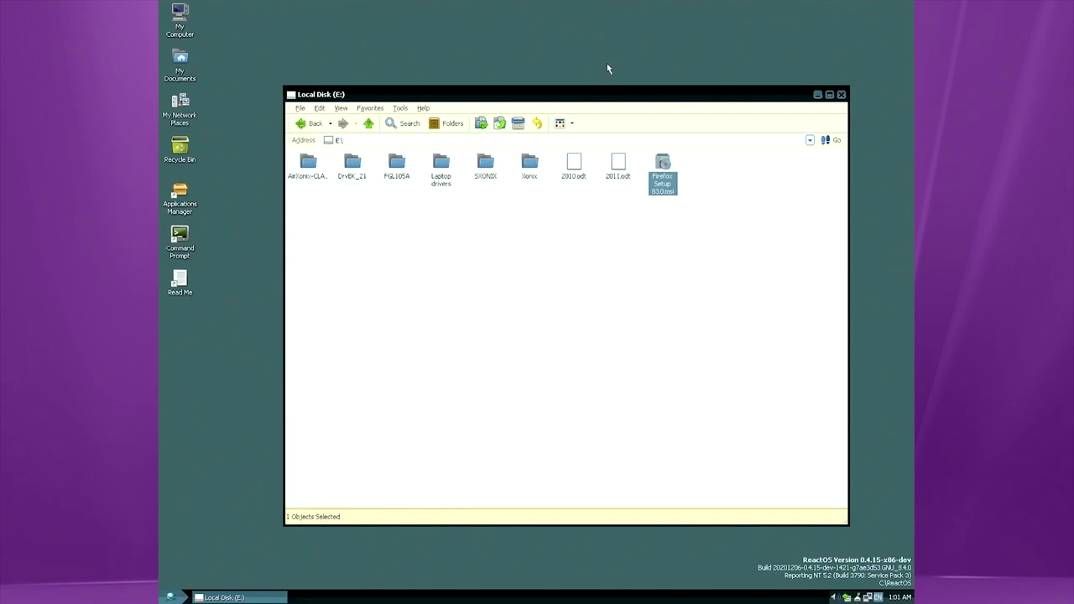
pyautogui.moveTo(609, 69); pyautogui.dragTo(609, 73)
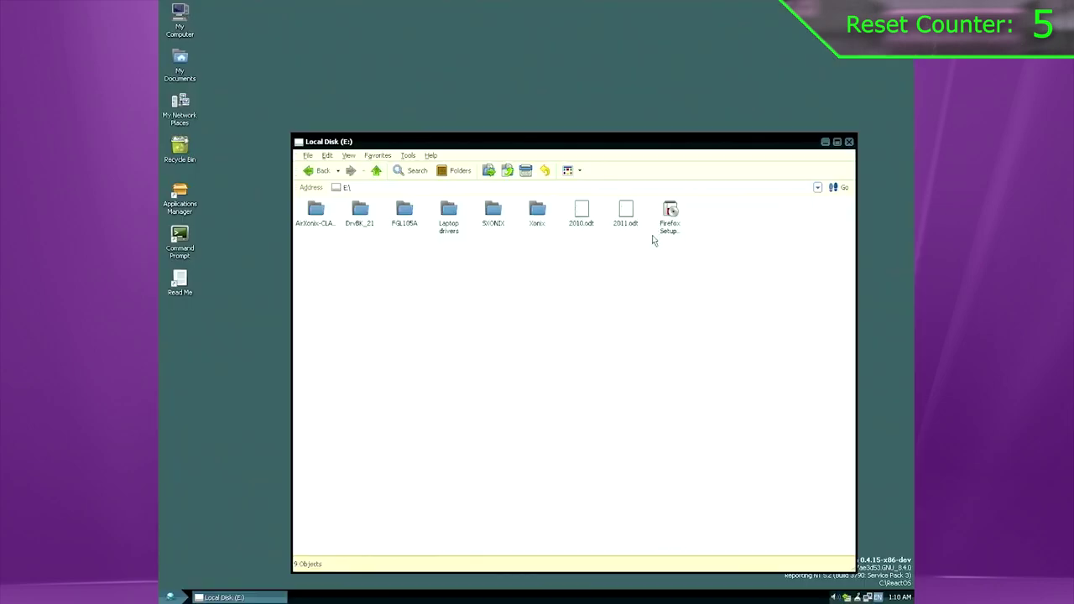
pyautogui.moveTo(663, 231); pyautogui.dragTo(225, 364)
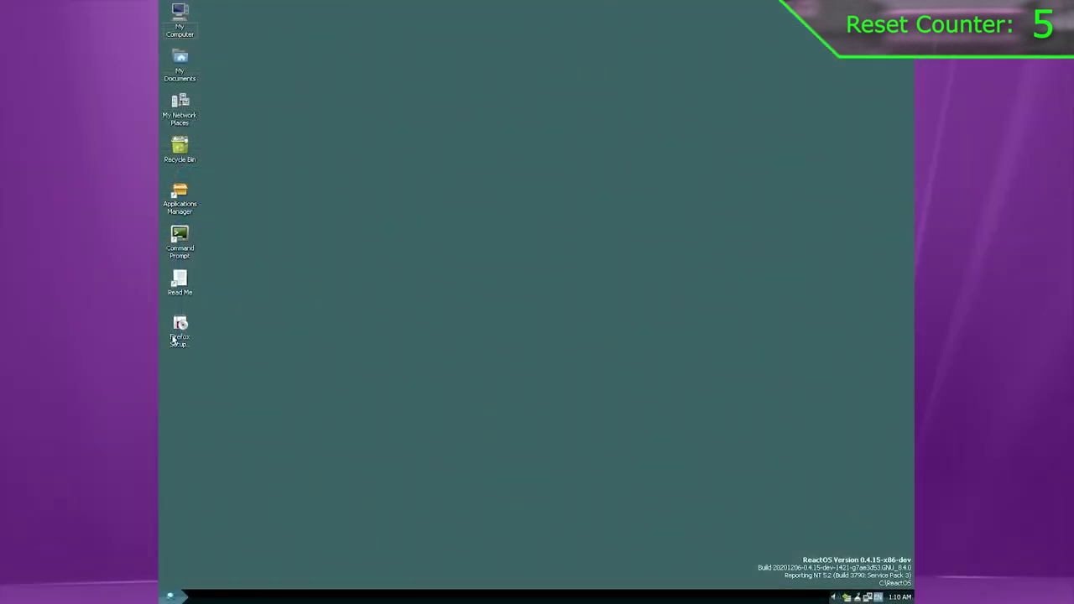
# Delete the desktop Firefox Setup copy, confirming it goes to the Recycle Bin.
pyautogui.click(178, 340)
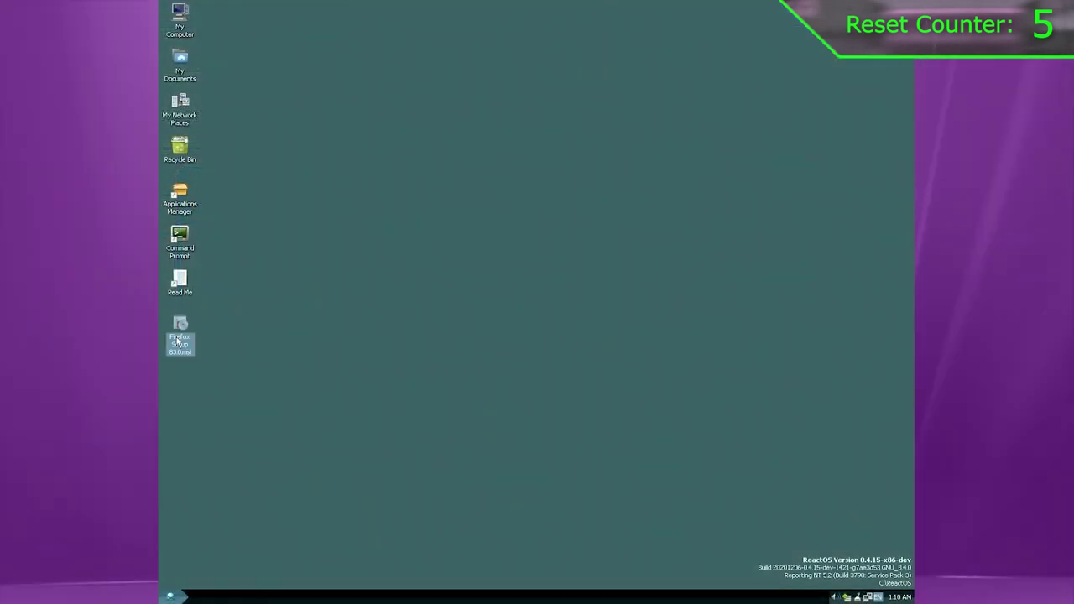
pyautogui.click(340, 357)
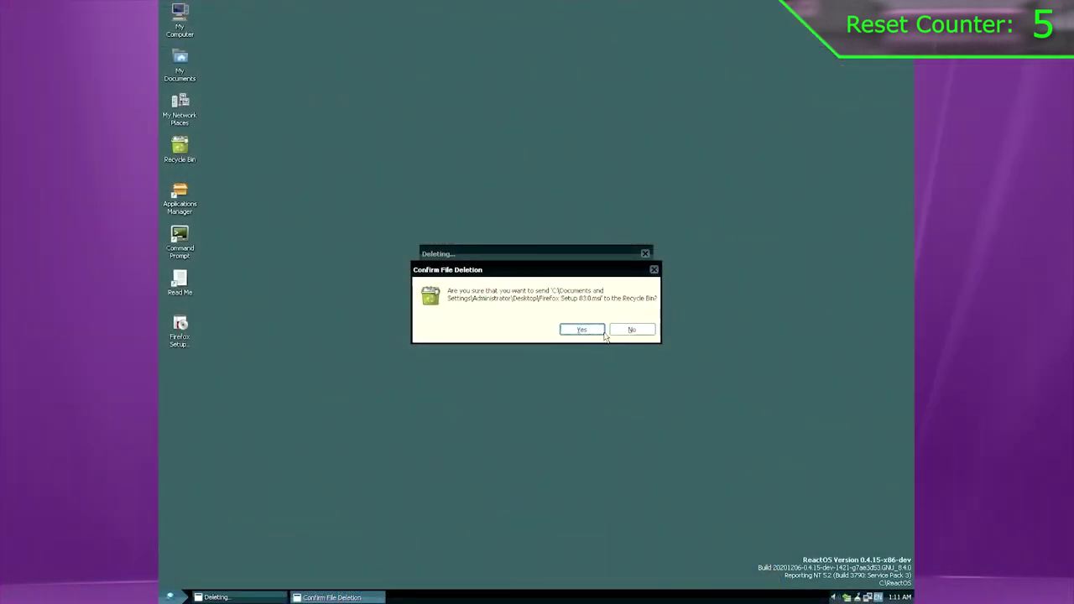
pyautogui.click(578, 334)
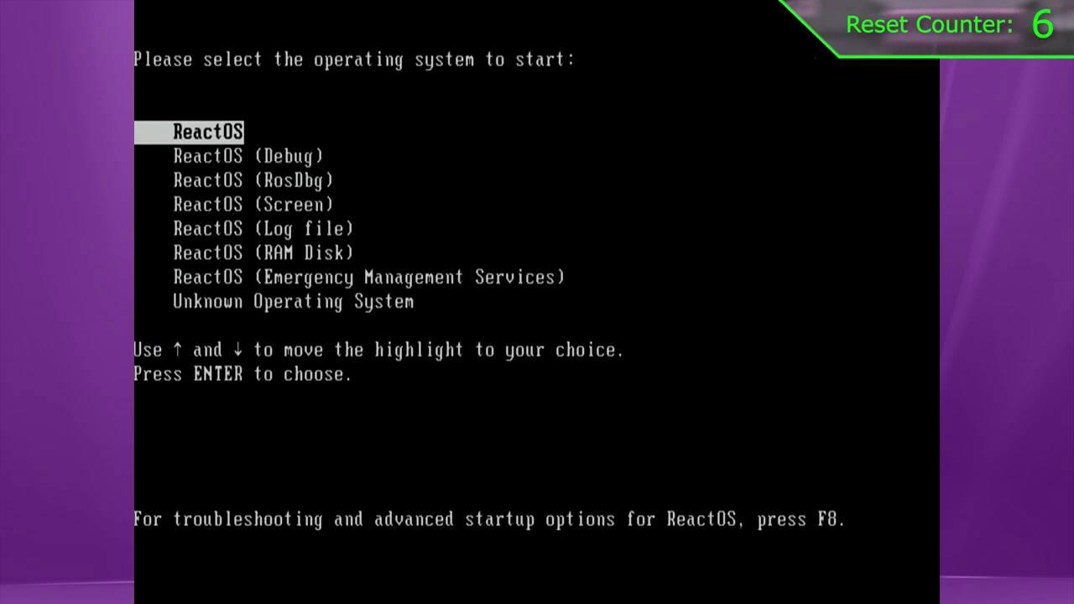
# Try booting ReactOS normally, in Debug and RosDbg modes, then boot from the CD/DVD drive.
pyautogui.press('Return')
pyautogui.press('Return')
pyautogui.press('Down')
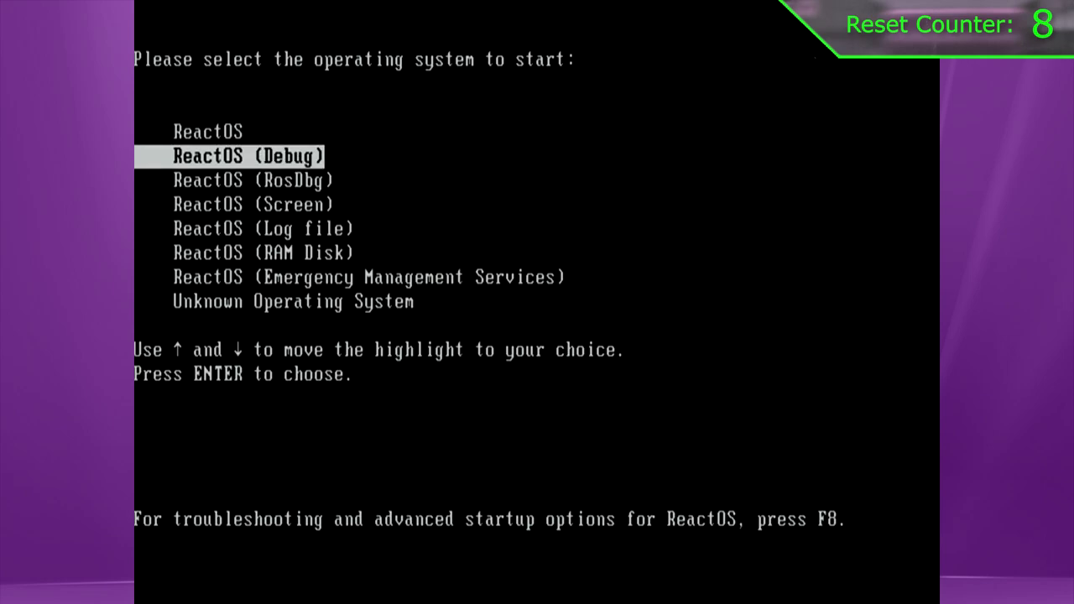
pyautogui.press('Return')
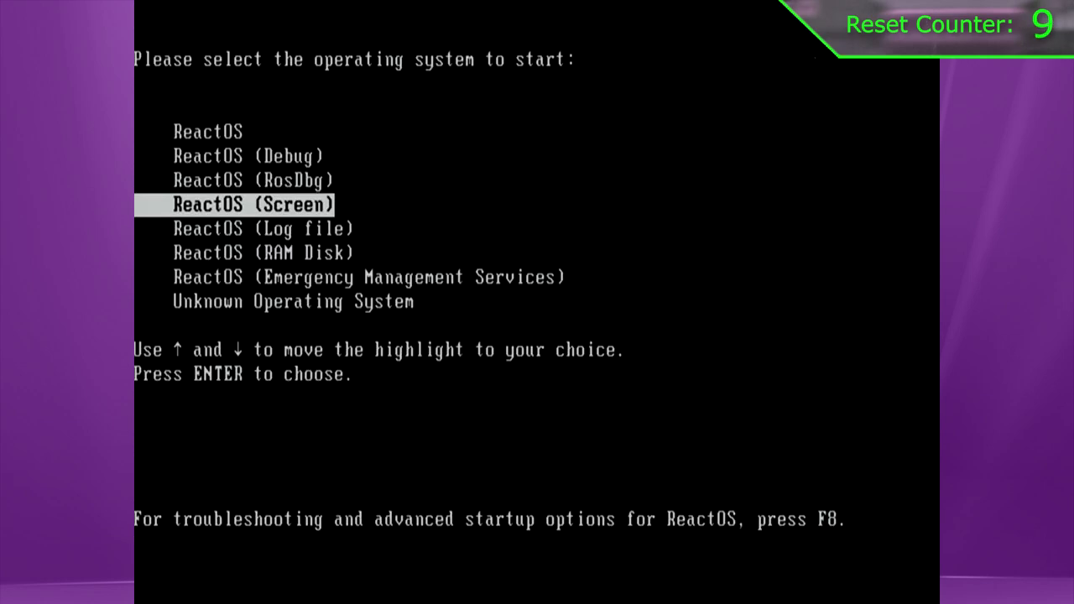
pyautogui.press('Up')
pyautogui.press('Return')
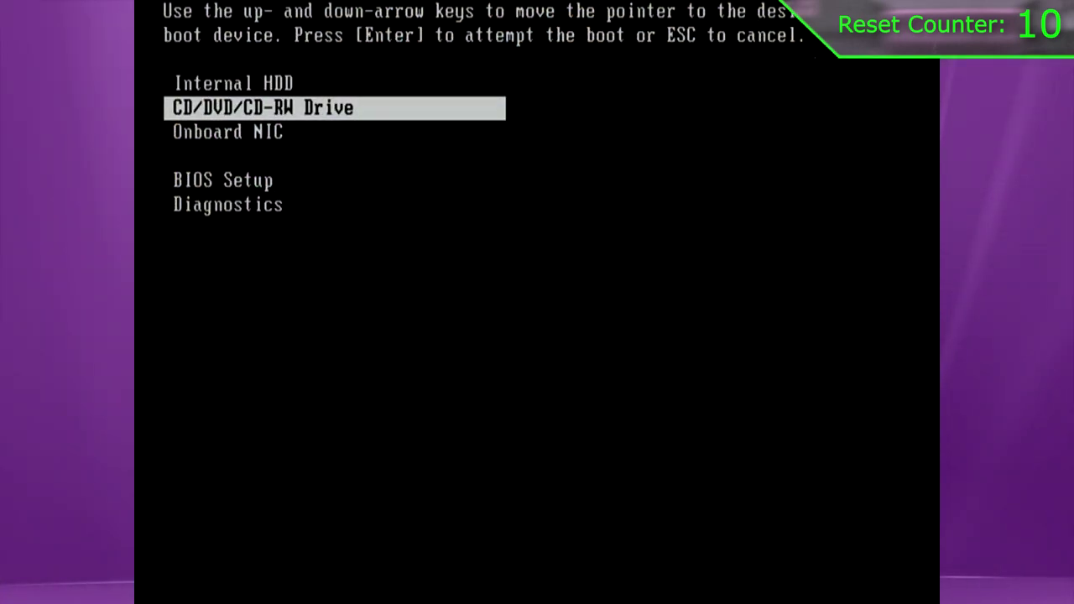
pyautogui.press('Return')
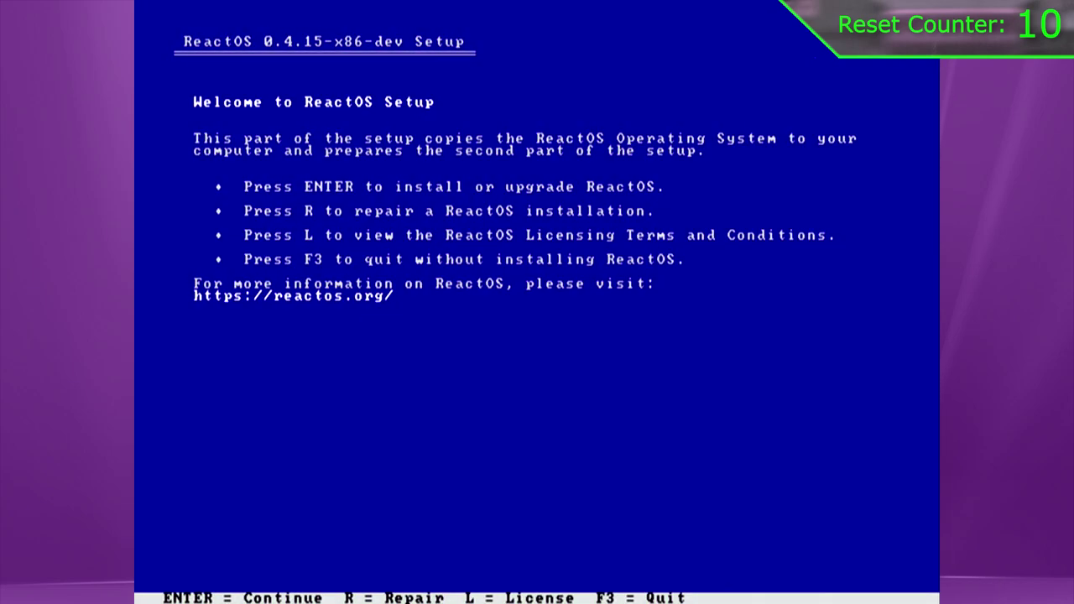
# Start the ReactOS 0.4.15 installation from the welcome screen and continue onward.
pyautogui.press('Return')
pyautogui.press('Return')
pyautogui.press('Return')
pyautogui.press('Return')
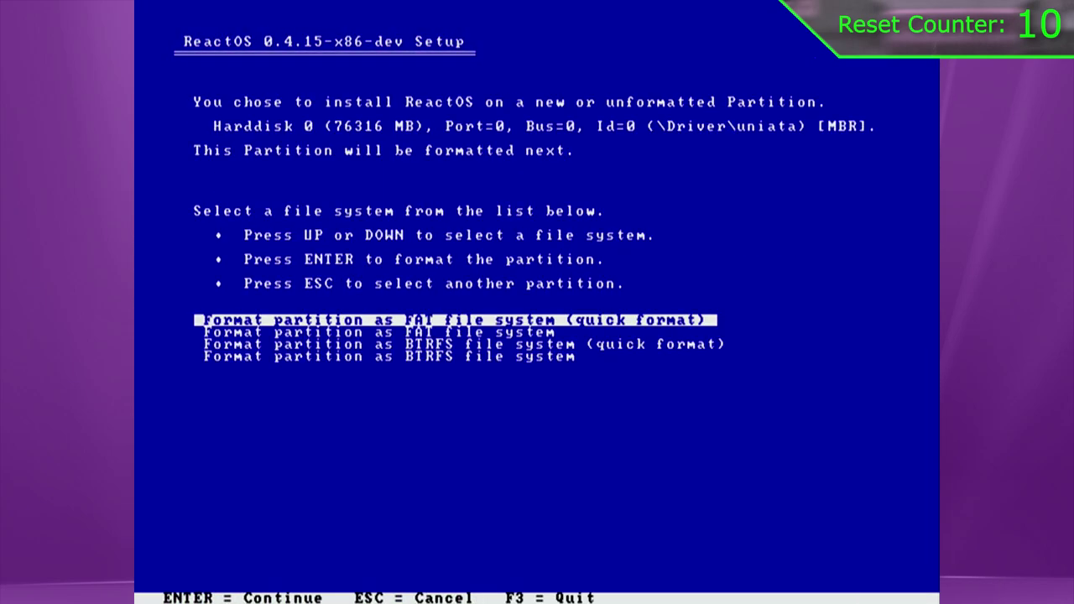
pyautogui.press('Return')
pyautogui.press('Return')
pyautogui.press('Return')
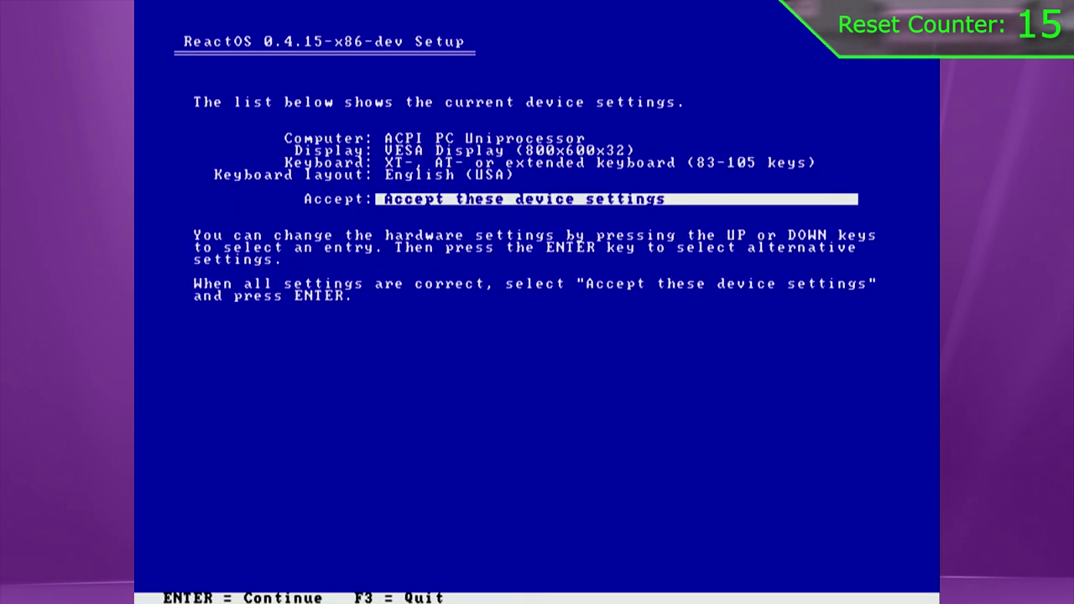
# Format the partition to start file copying, then proceed past the Workgroup page.
pyautogui.press('Return')
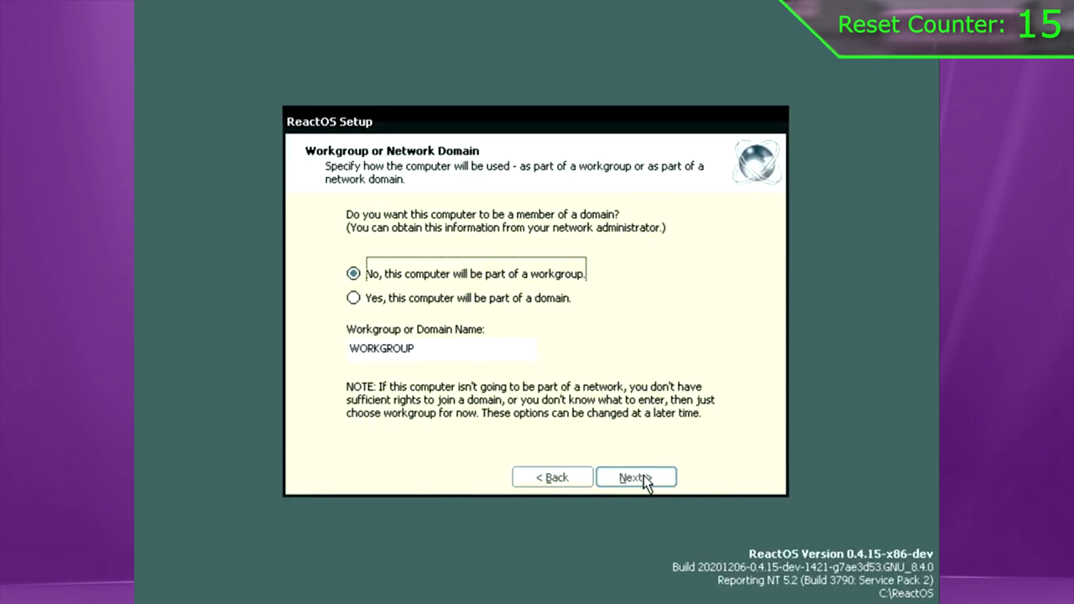
pyautogui.click(638, 479)
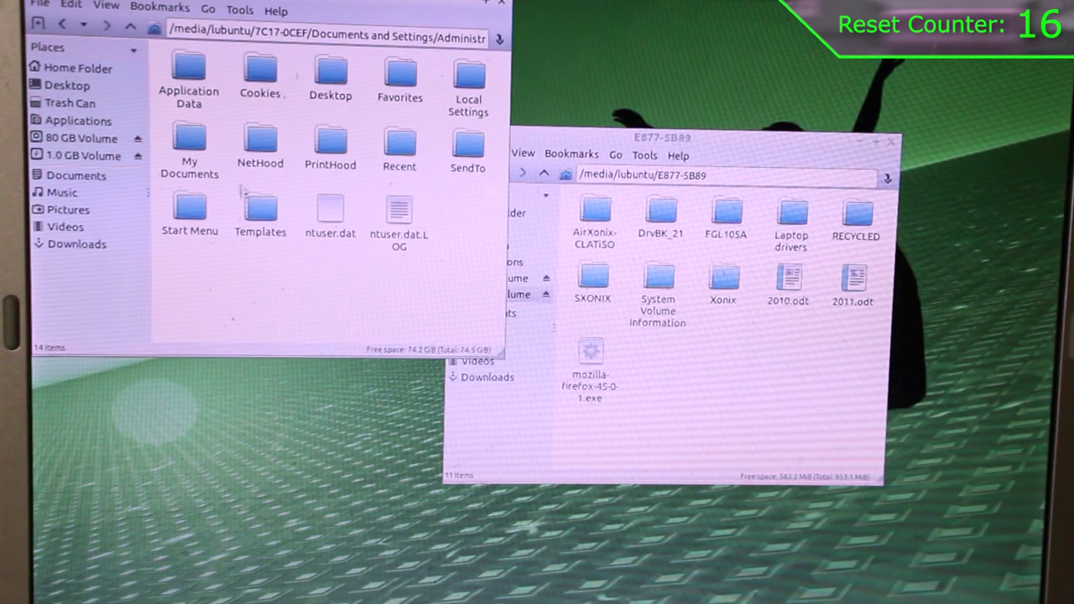
# Copy mozilla-firefox-45-0-1.exe from the E877-5B89 drive into the ReactOS Desktop folder.
pyautogui.doubleClick(326, 94)
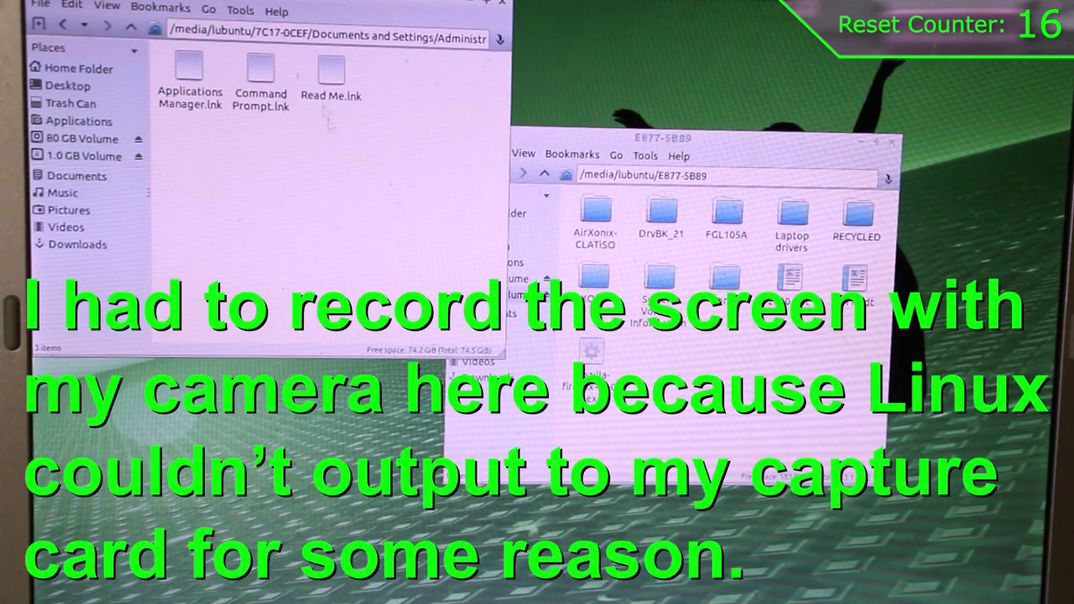
pyautogui.click(660, 374)
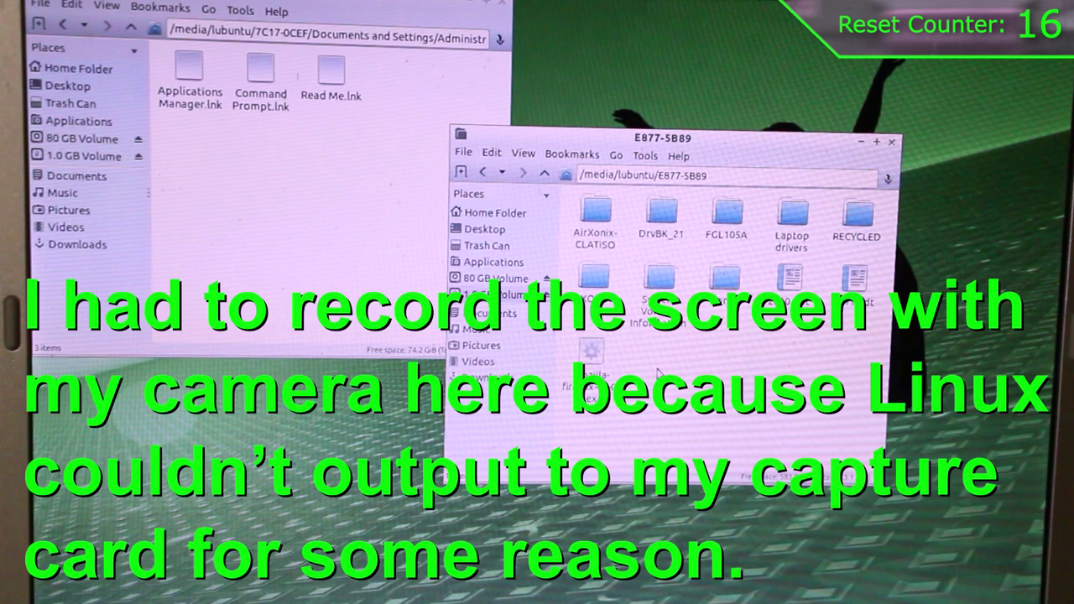
pyautogui.click(590, 359)
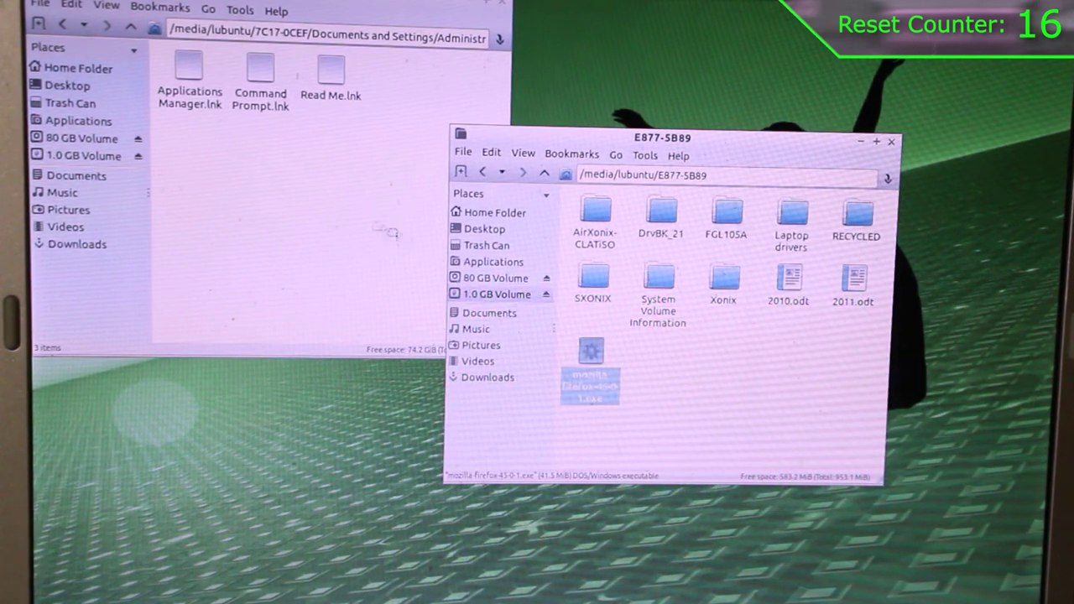
pyautogui.moveTo(366, 228); pyautogui.dragTo(364, 212)
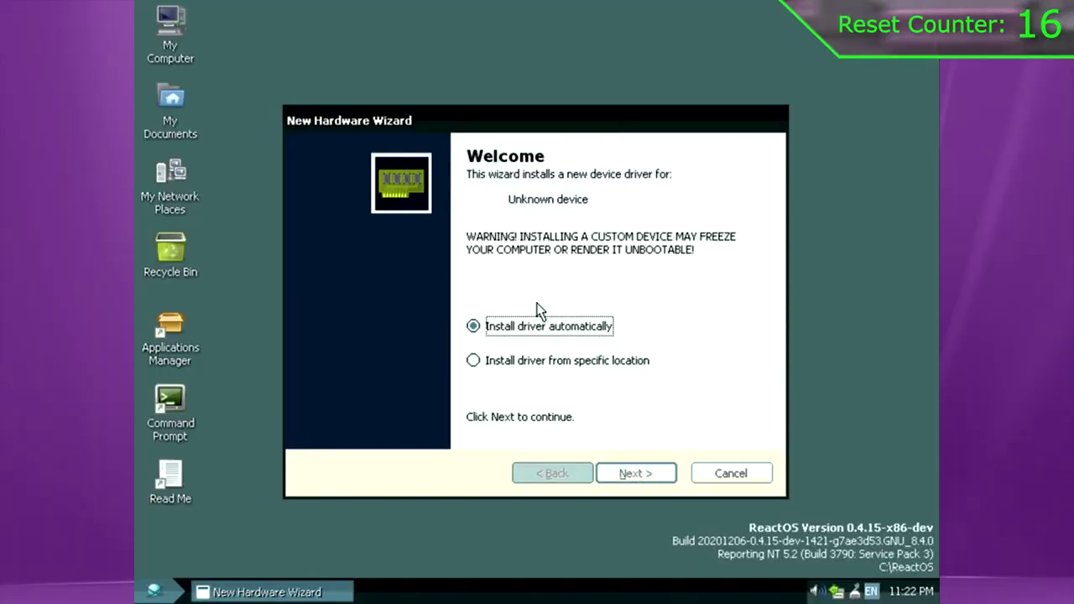
# Point the New Hardware Wizard at a specific driver search path, then restart ReactOS.
pyautogui.click(600, 368)
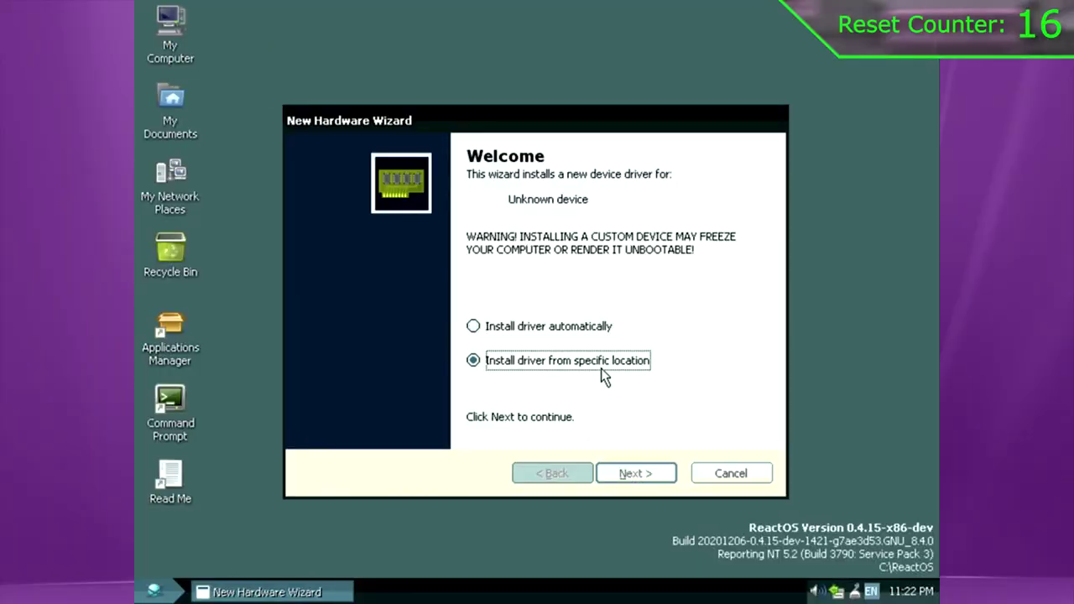
pyautogui.click(641, 474)
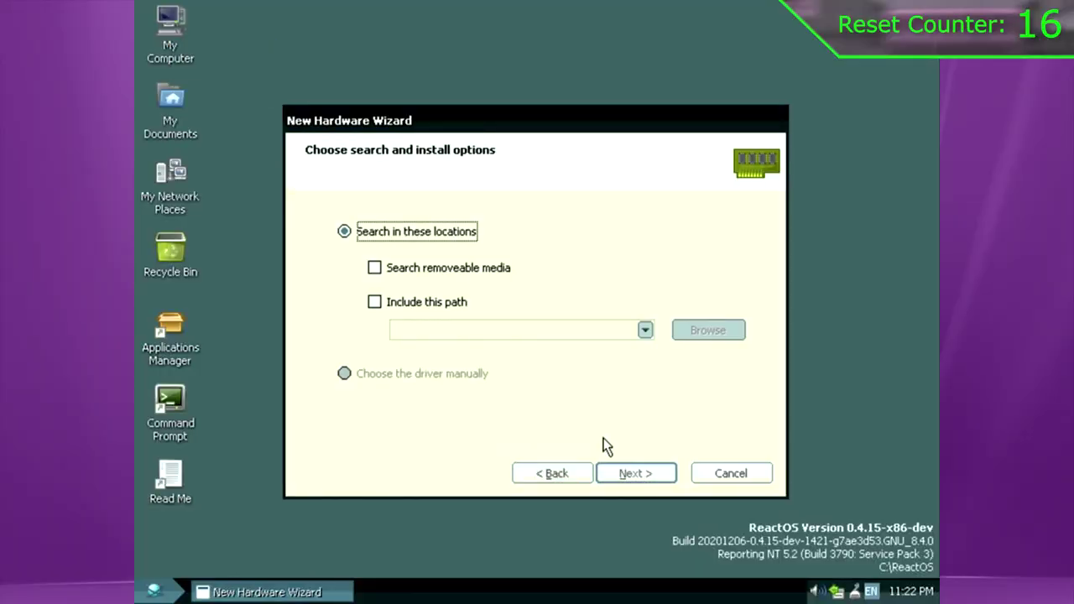
pyautogui.click(411, 303)
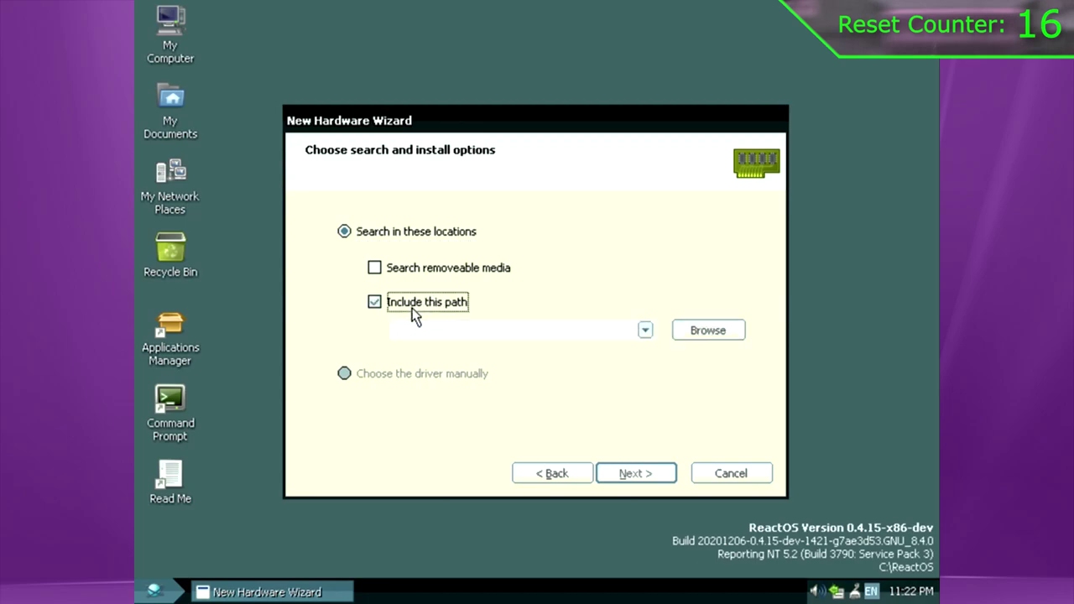
pyautogui.click(698, 332)
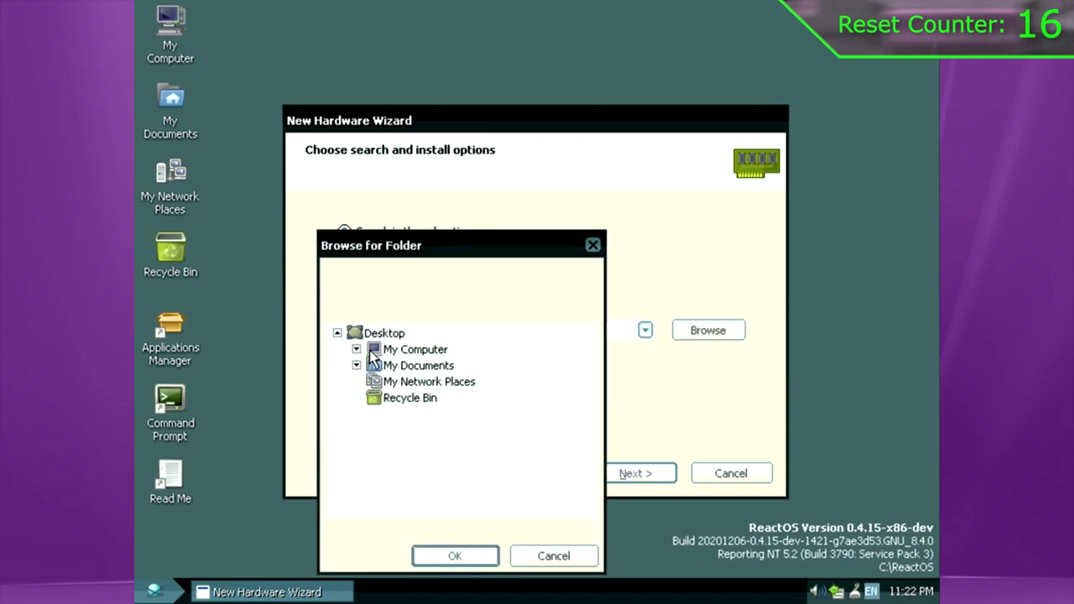
pyautogui.click(355, 349)
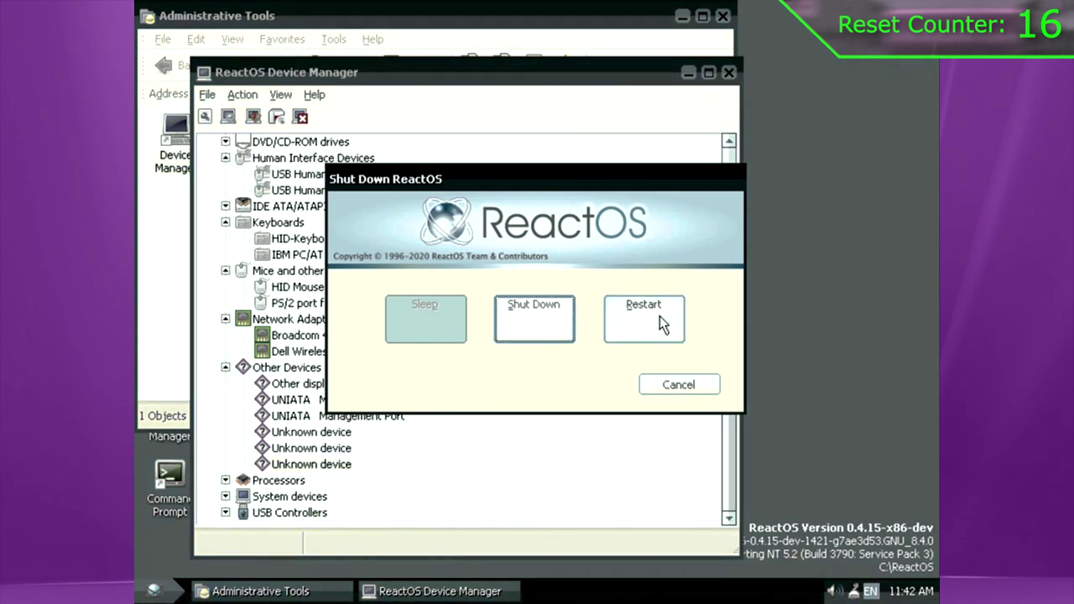
pyautogui.click(662, 325)
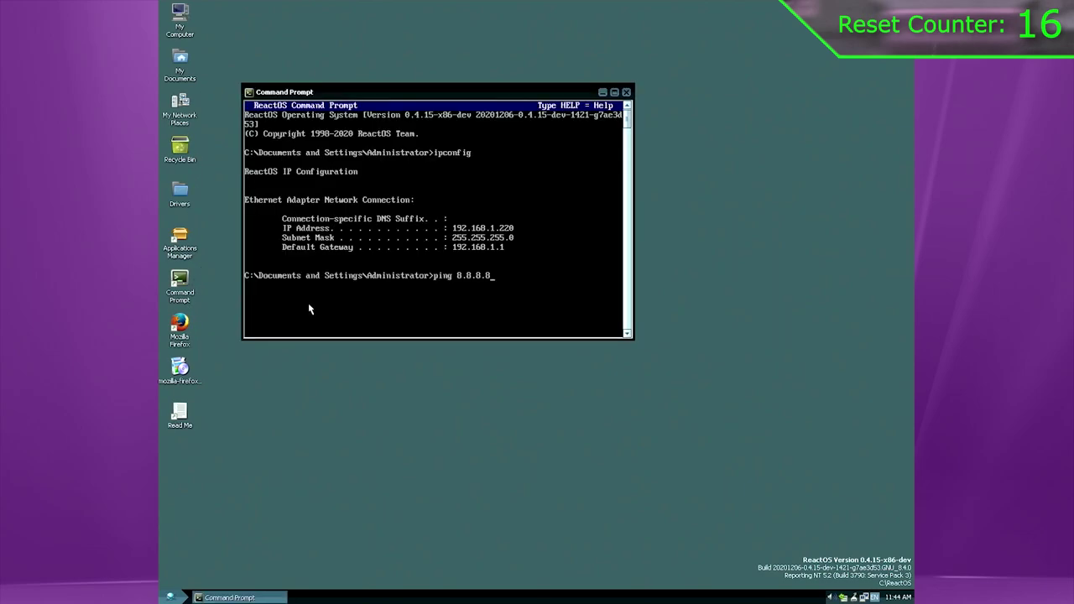
# Ping 8.8.8.8, close the command prompt, and search 'reactos' in Firefox.
pyautogui.press('Return')
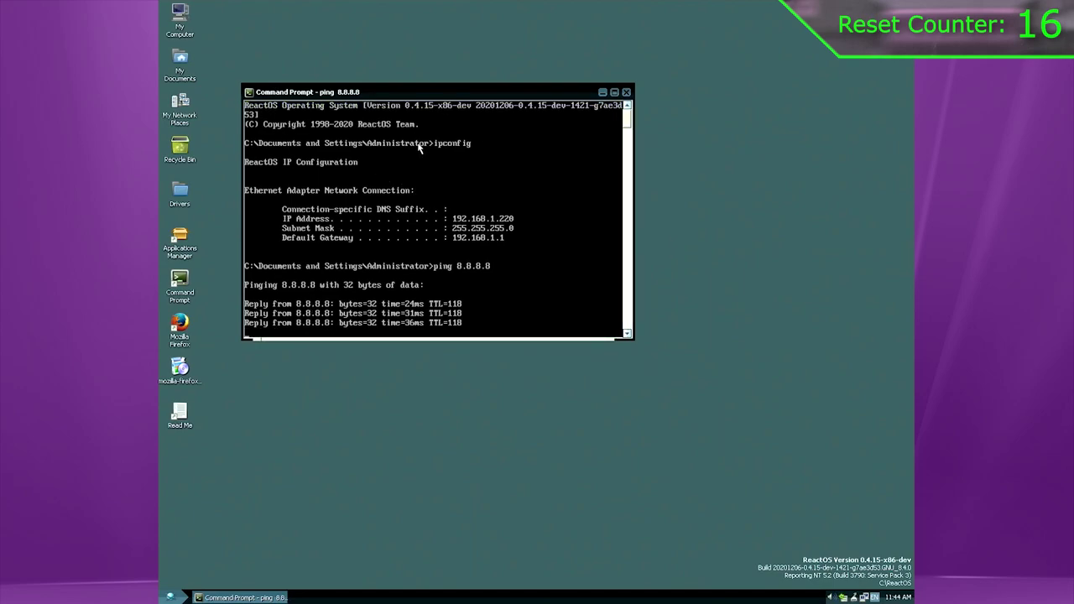
pyautogui.click(626, 92)
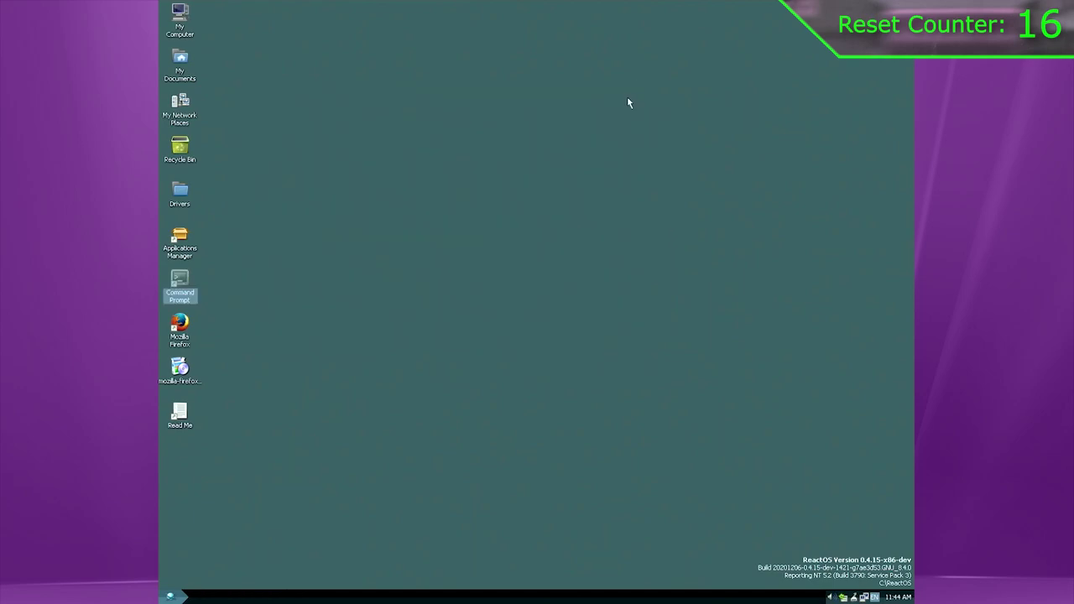
pyautogui.write('re')
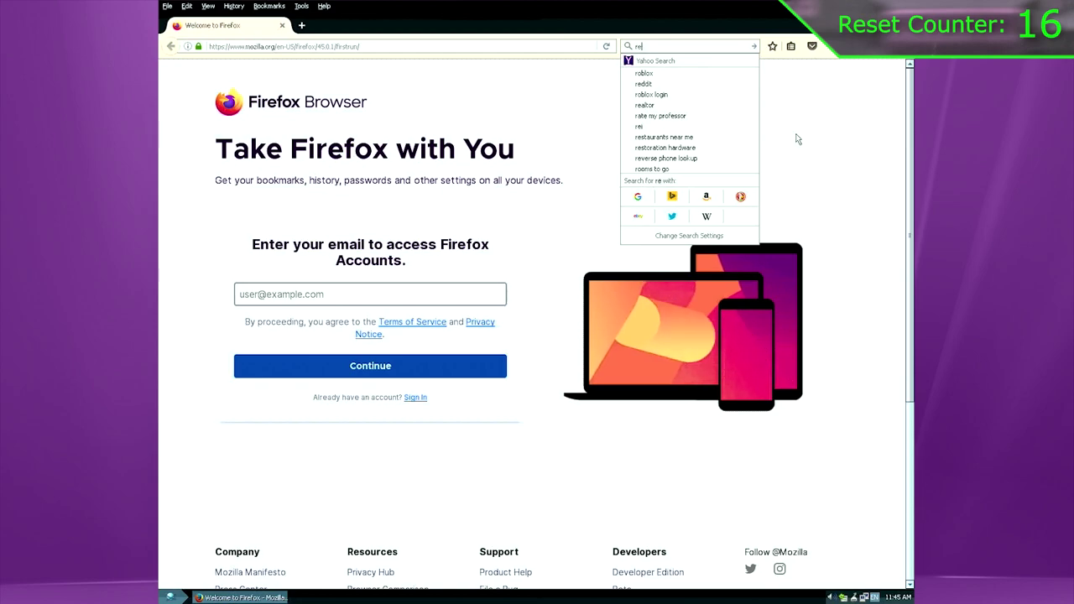
pyautogui.write('actos')
pyautogui.press('Return')
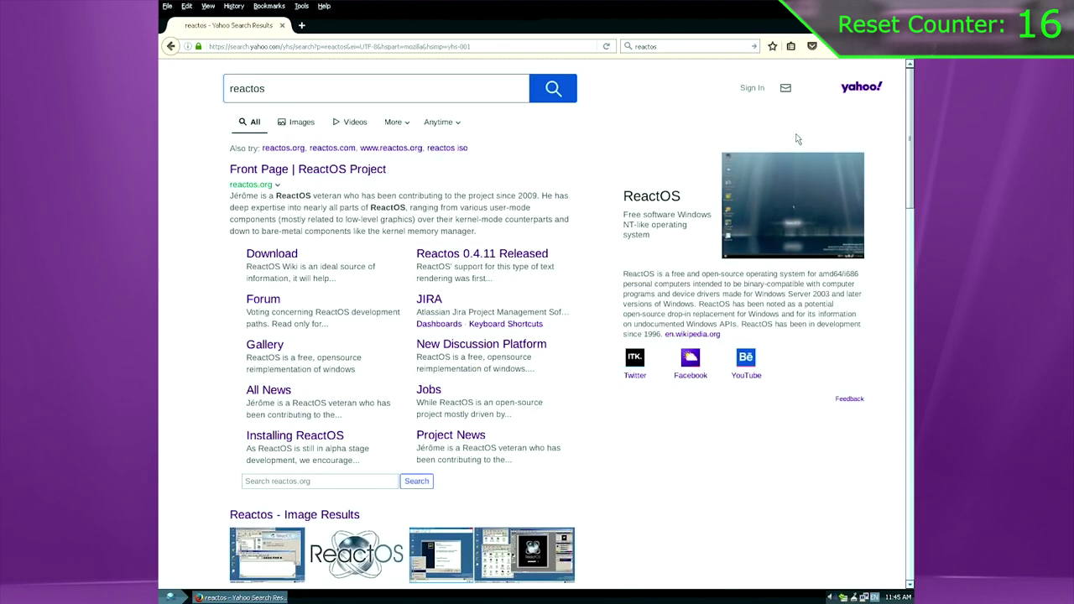
pyautogui.moveTo(909, 135); pyautogui.dragTo(908, 352)
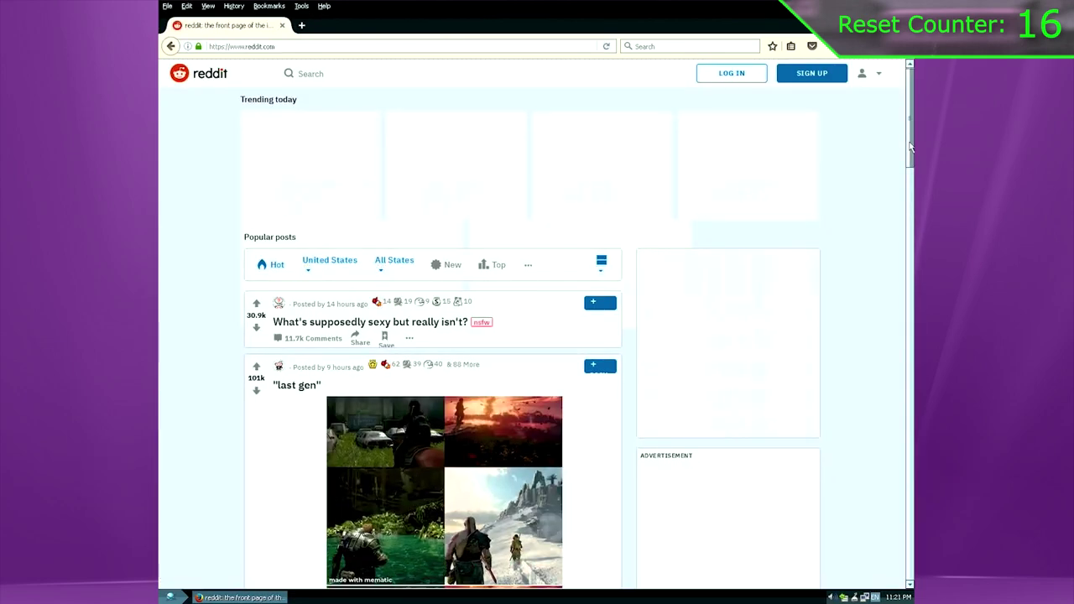
# Scroll down the Reddit feed, expanding the Buying Cyberpunk 2077 for Ps4 post's video.
pyautogui.moveTo(910, 139); pyautogui.dragTo(910, 220)
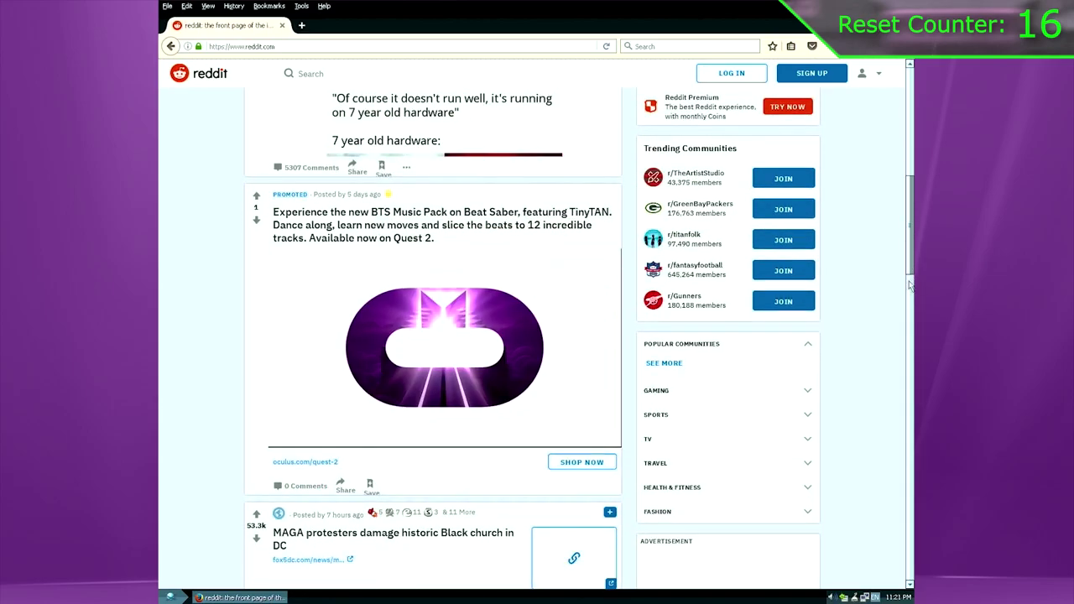
pyautogui.scroll(-3, 536, 336)
pyautogui.scroll(-3, 537, 324)
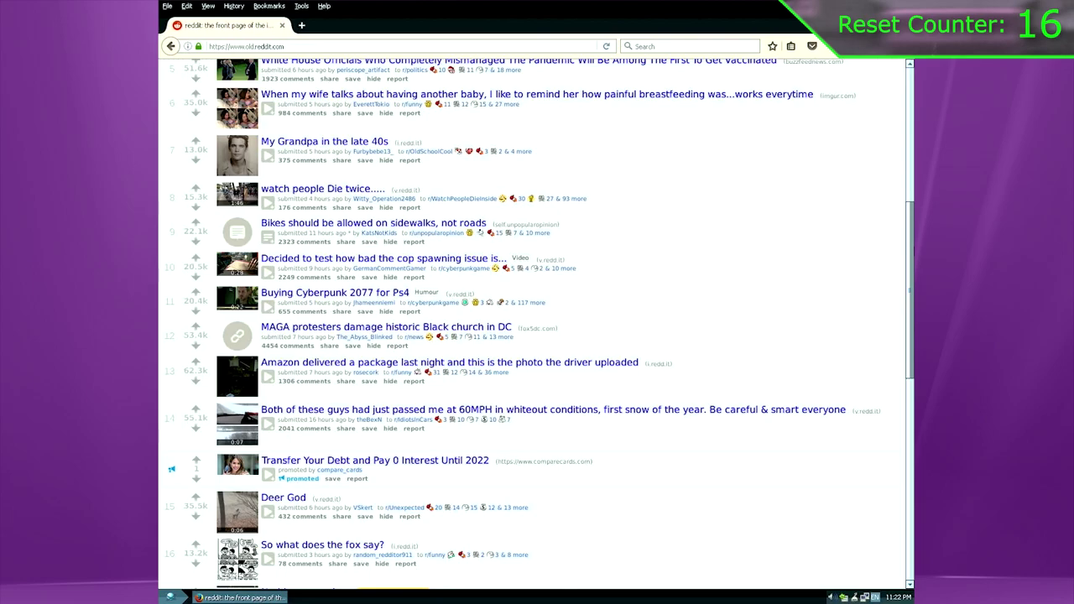
pyautogui.click(268, 311)
pyautogui.scroll(-2, 896, 332)
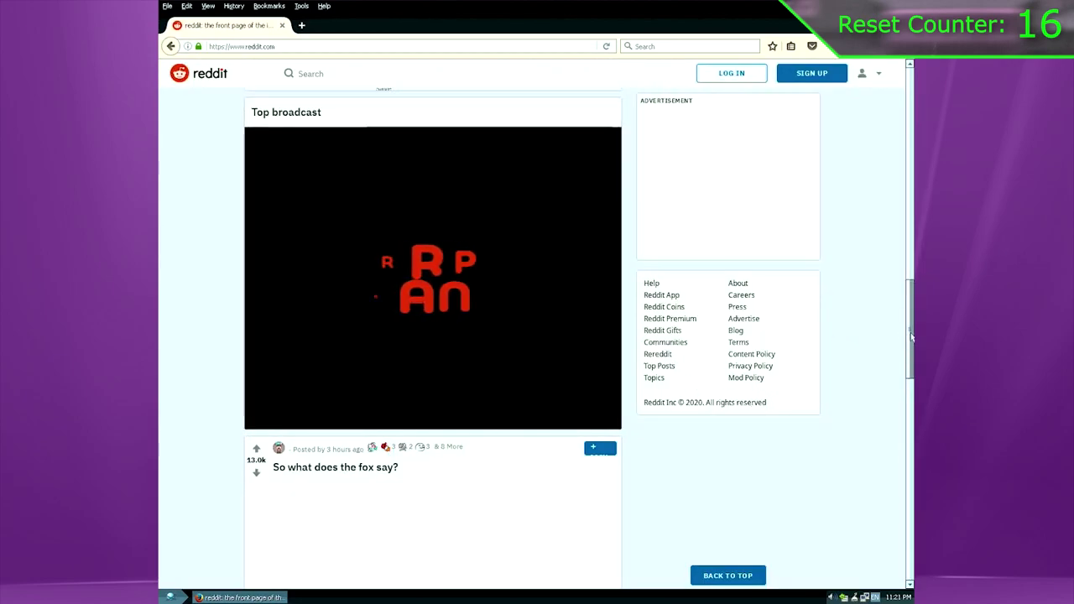
pyautogui.moveTo(911, 336); pyautogui.dragTo(894, 495)
pyautogui.scroll(-2, 894, 495)
pyautogui.scroll(-2, 894, 495)
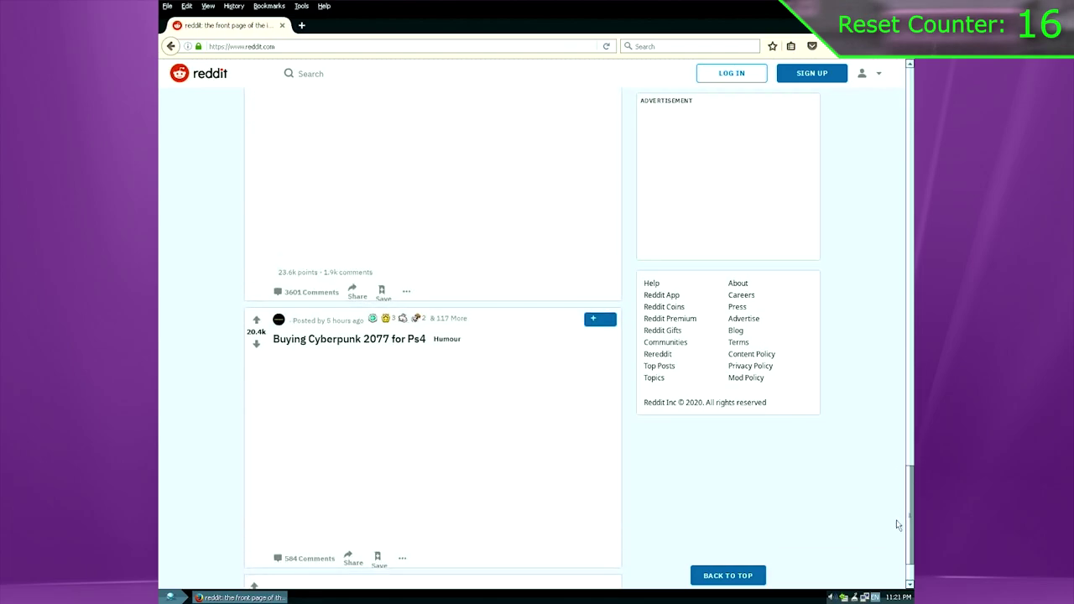
pyautogui.scroll(-2, 894, 495)
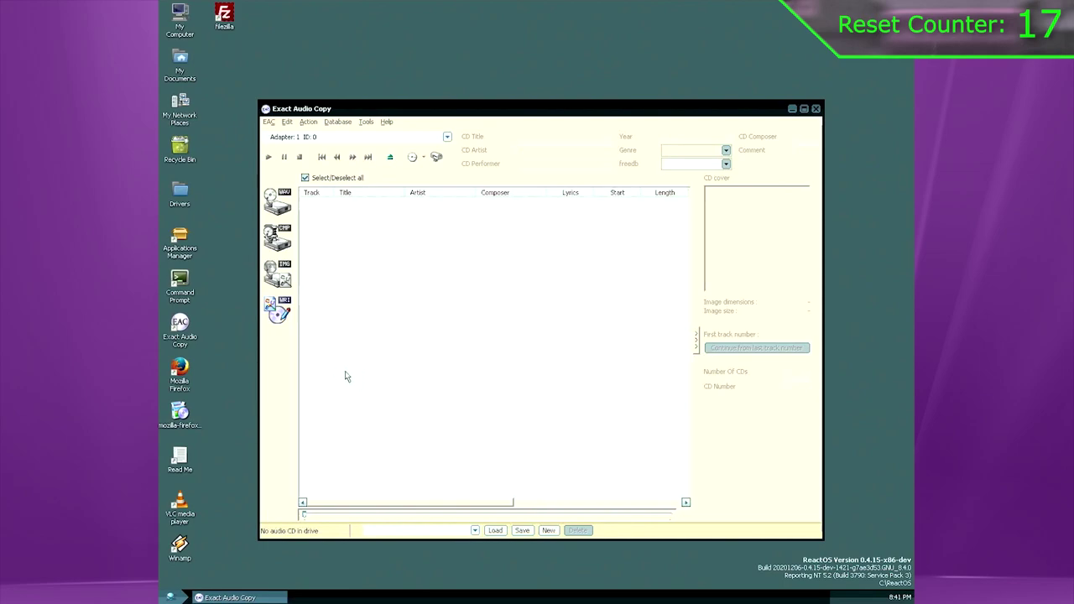
# Start the Exact Audio Copy configuration wizard and advance past its welcome page.
pyautogui.click(268, 122)
pyautogui.click(318, 193)
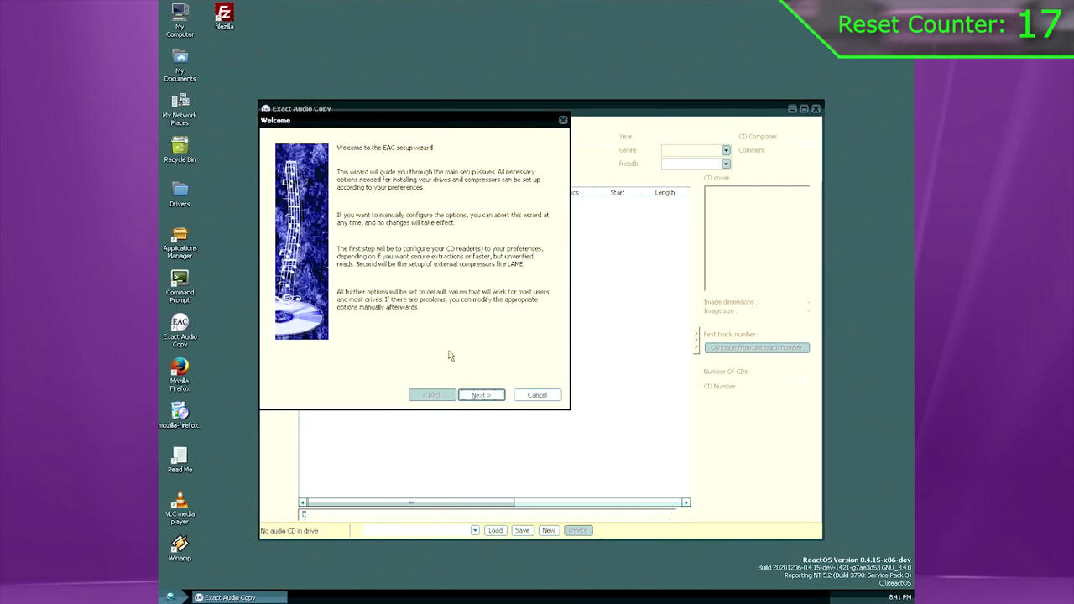
pyautogui.click(491, 396)
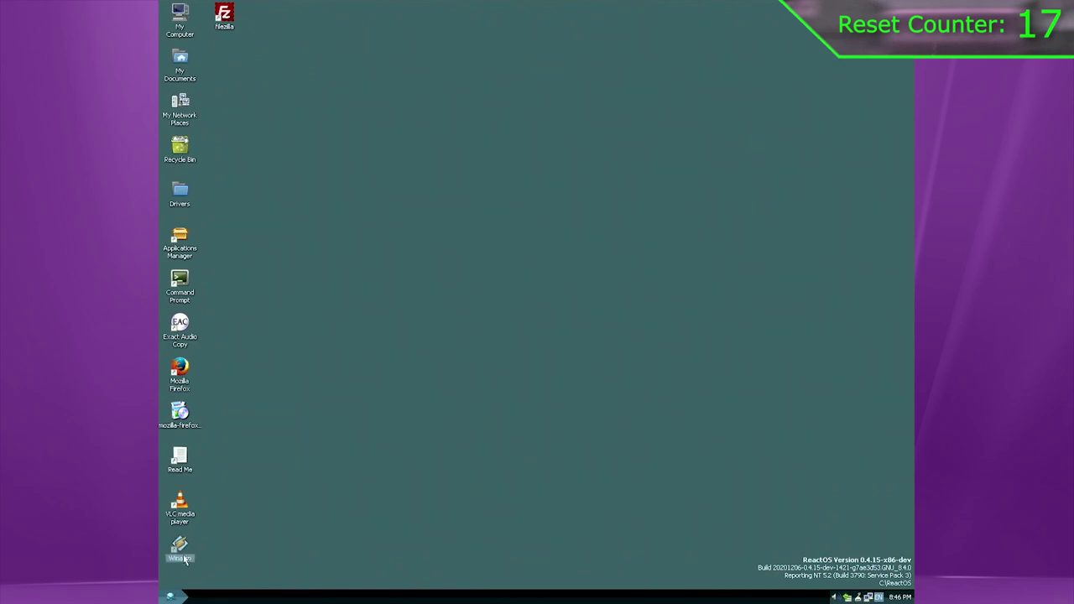
# Launch Winamp, try playing the playlist, and dismiss the device-not-found error.
pyautogui.click(434, 544)
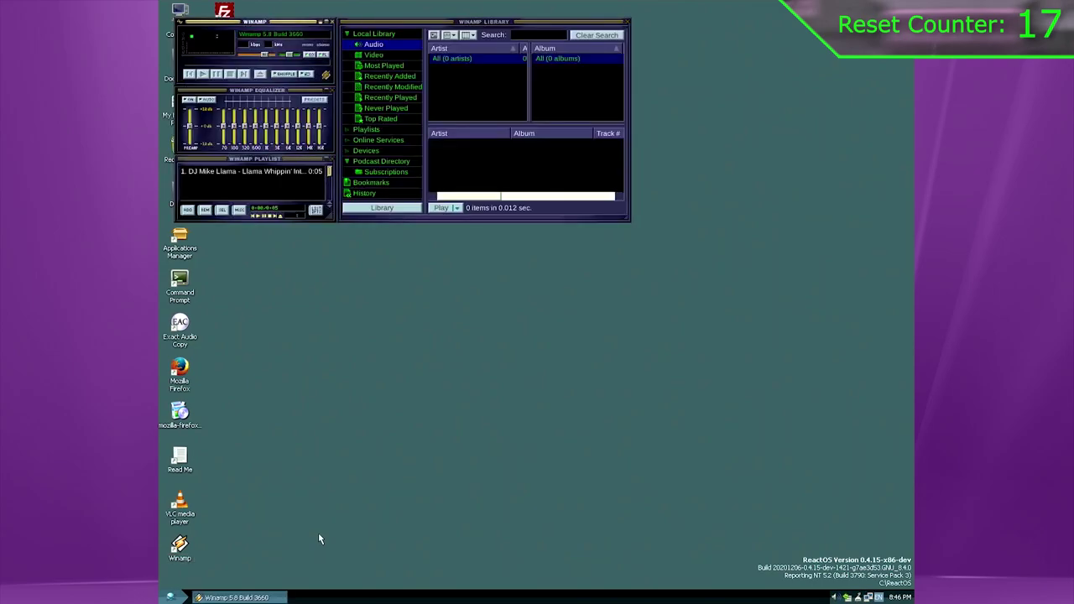
pyautogui.click(203, 74)
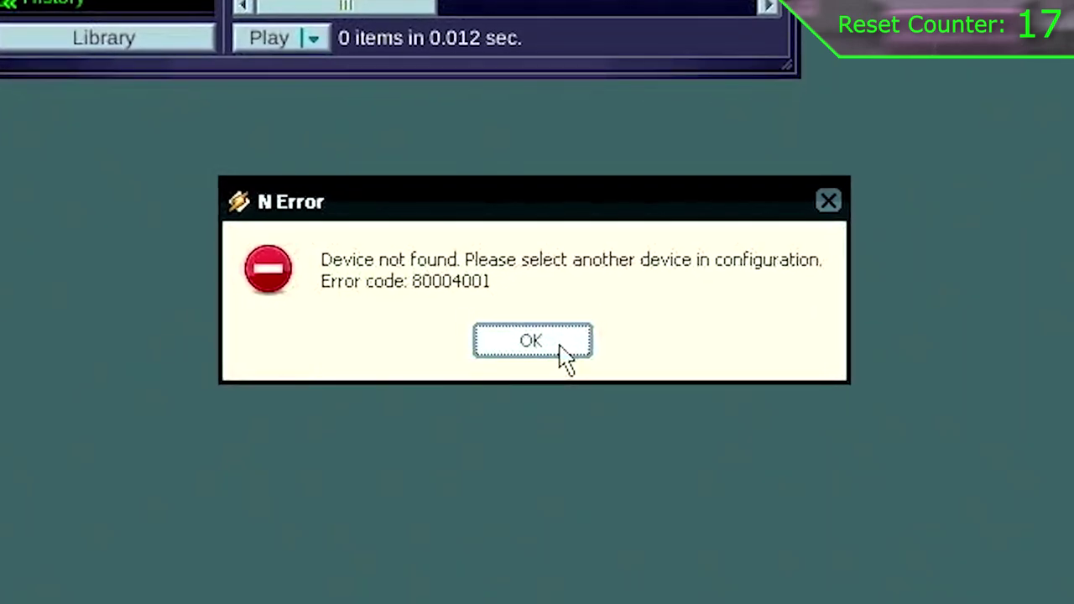
pyautogui.click(564, 352)
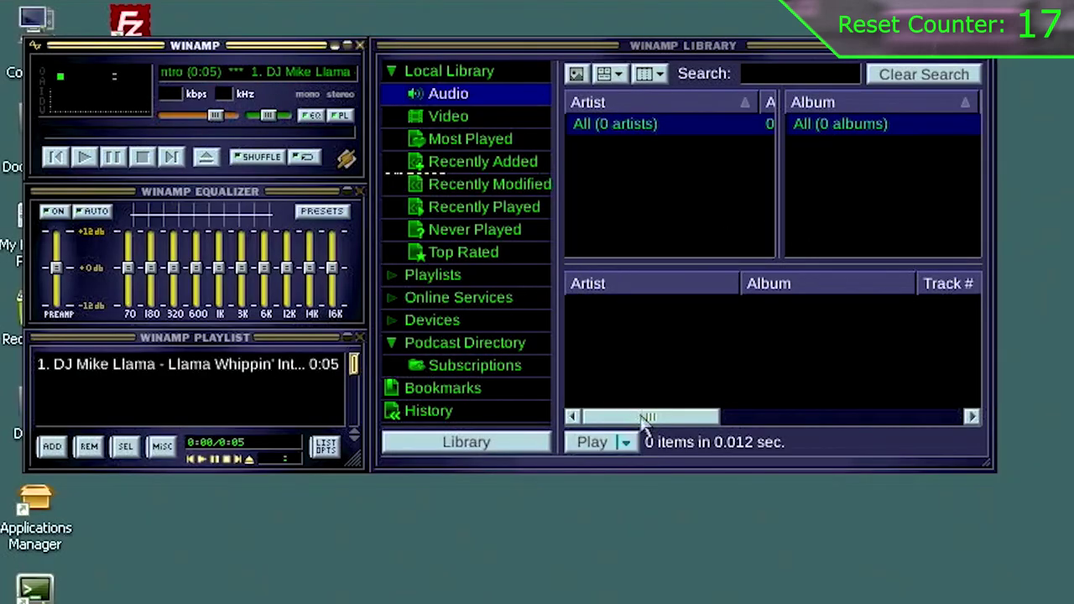
pyautogui.click(625, 445)
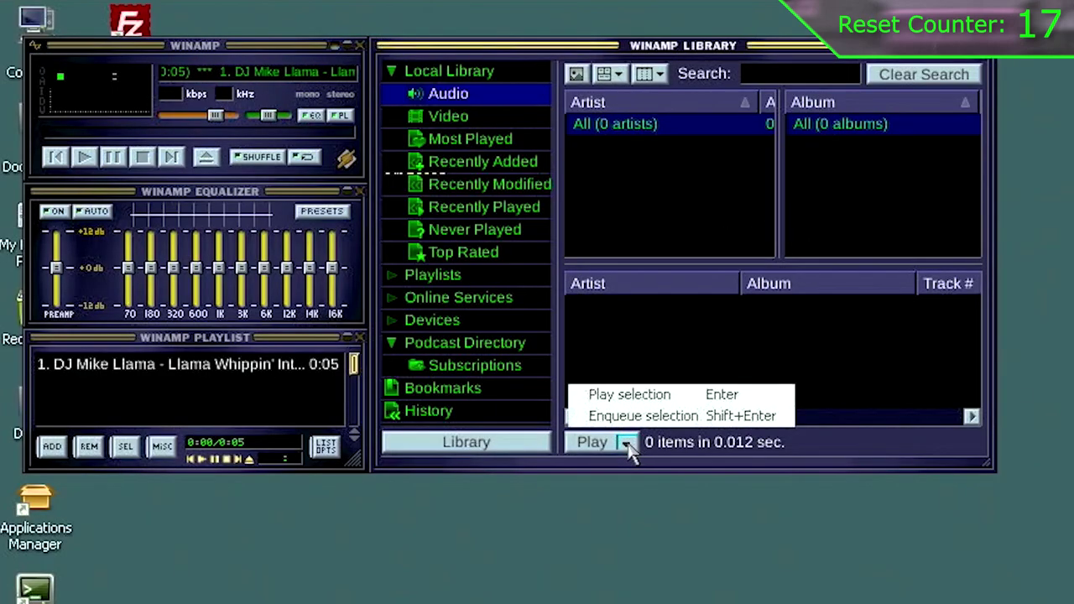
pyautogui.click(614, 323)
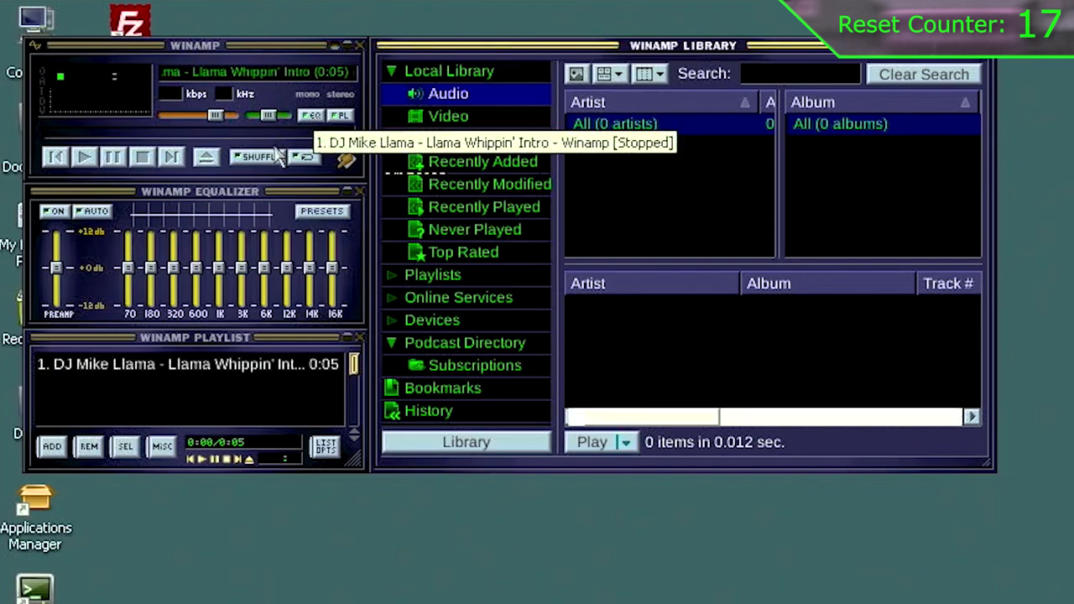
# Open Winamp preferences and view the output plug-in settings.
pyautogui.click(349, 71)
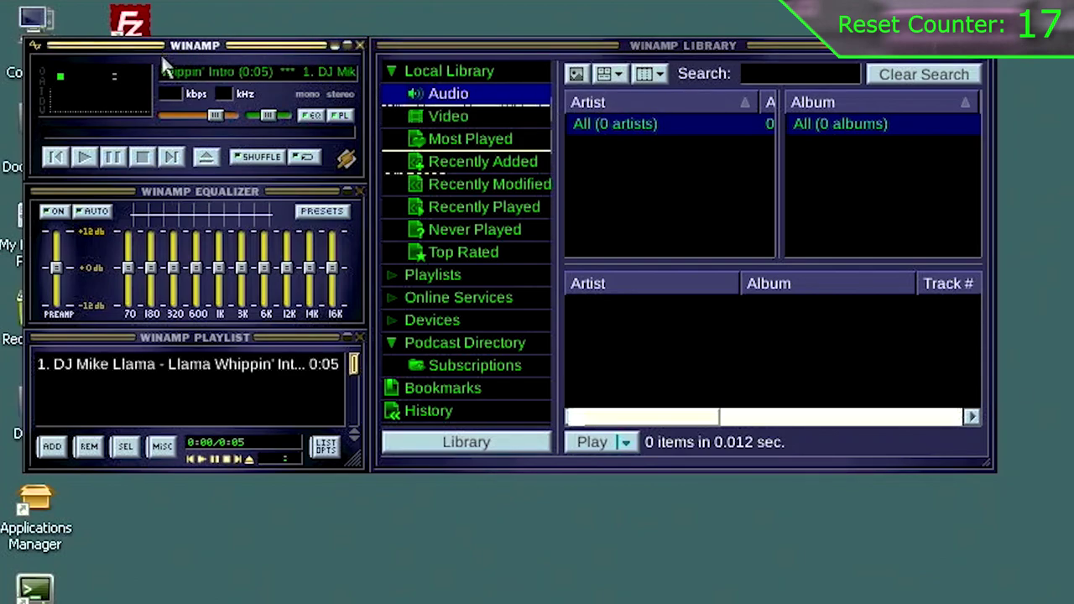
pyautogui.hotkey('ctrl', 'p')
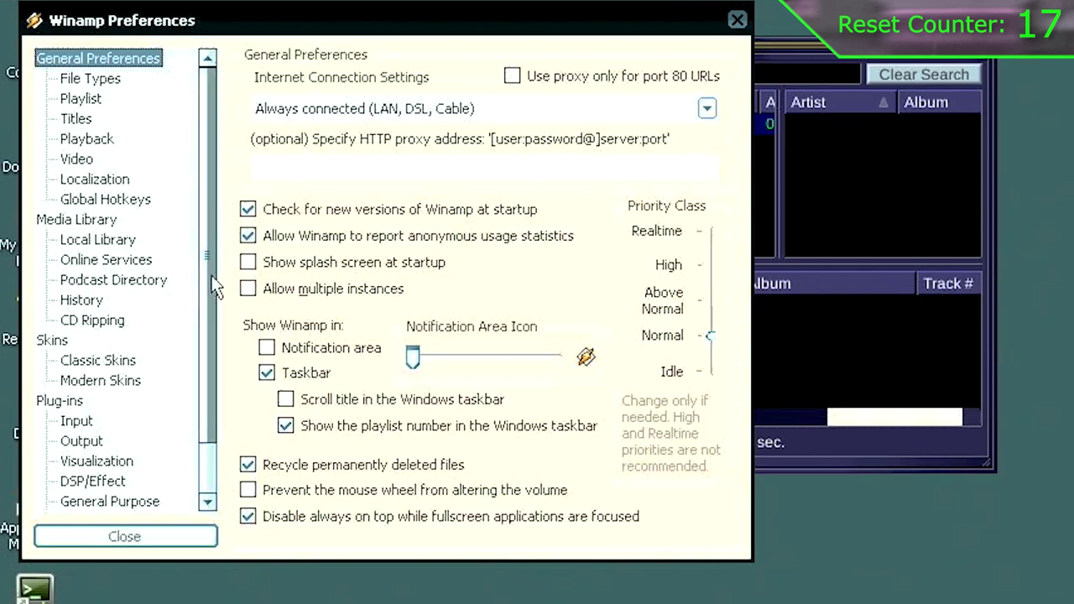
pyautogui.scroll(-1, 212, 286)
pyautogui.scroll(-1, 213, 294)
pyautogui.scroll(-1, 212, 304)
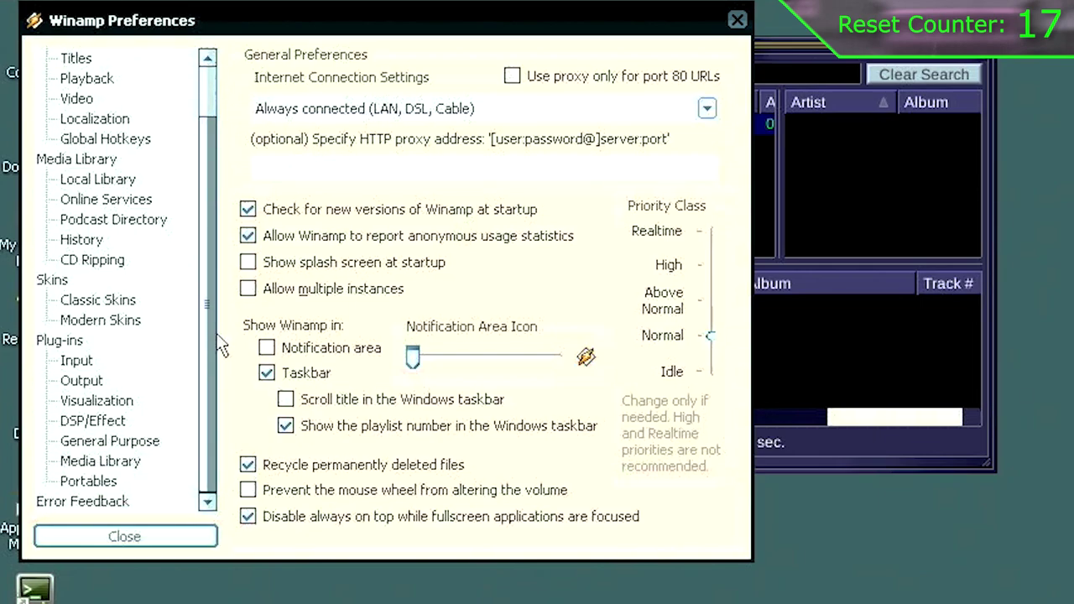
pyautogui.click(98, 382)
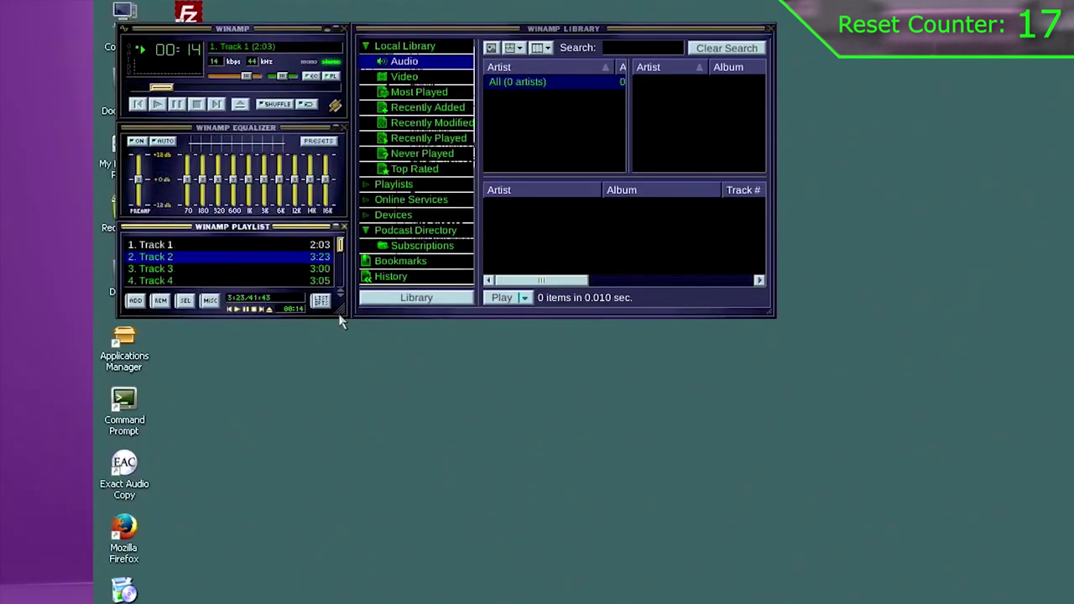
# Enlarge the playlist to show all 13 tracks and play the CD in the DVD drive.
pyautogui.moveTo(344, 312); pyautogui.dragTo(345, 485)
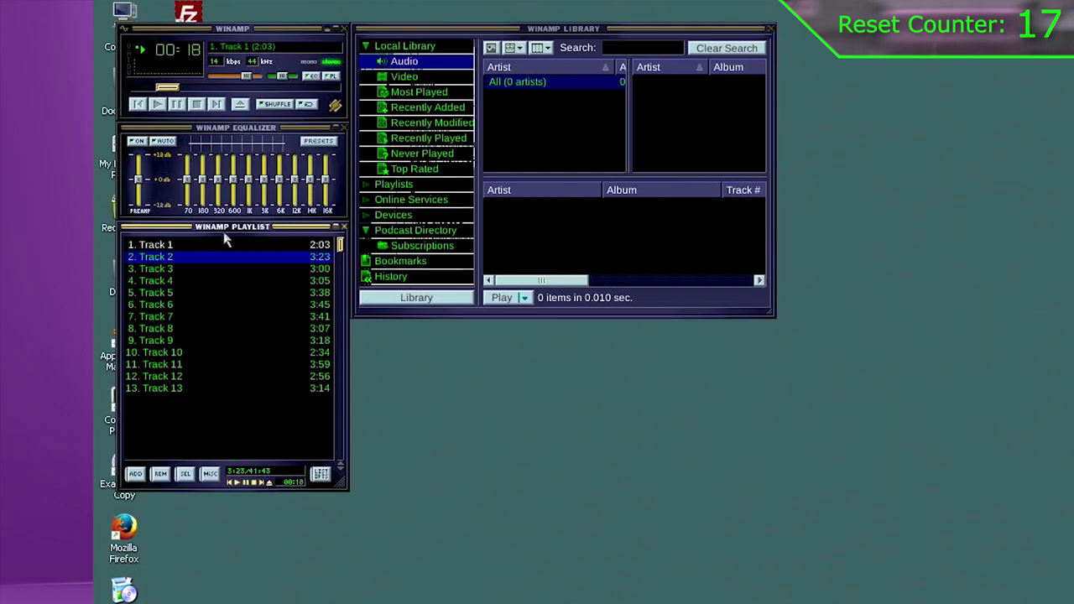
pyautogui.click(317, 141)
pyautogui.moveTo(323, 149)
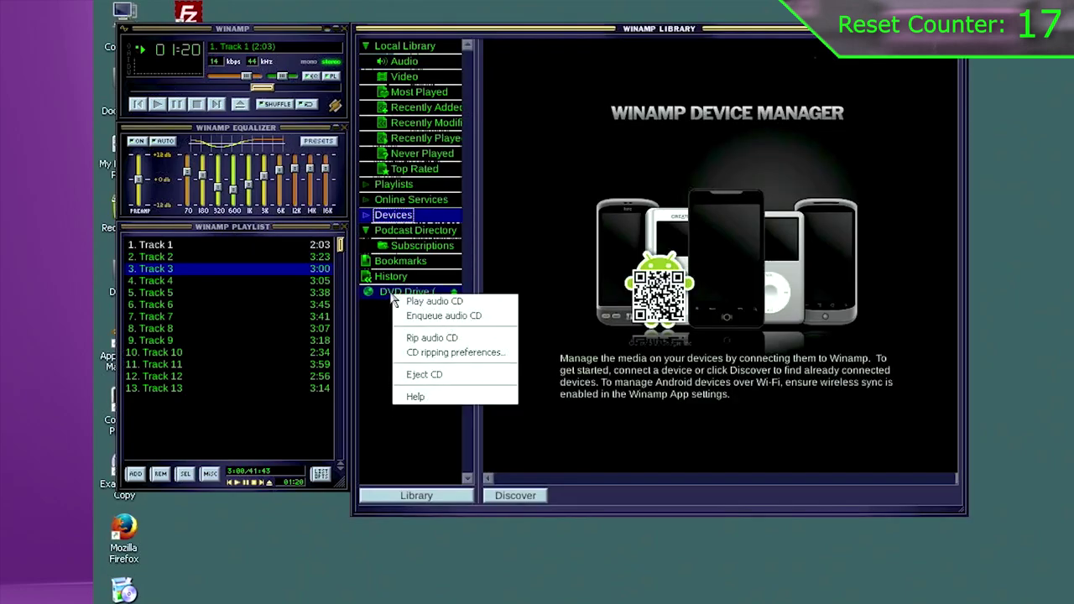
pyautogui.rightClick(391, 298)
pyautogui.click(434, 348)
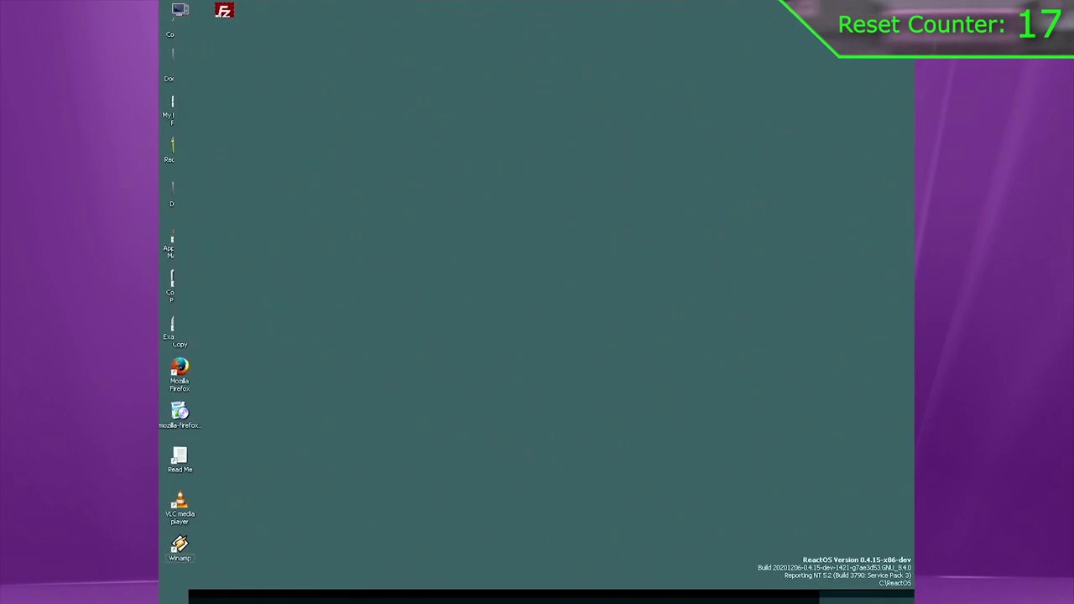
# Restart ReactOS via Ctrl+Alt+Del and launch FileZilla from its desktop shortcut.
pyautogui.hotkey('ctrl', 'alt', 'Delete')
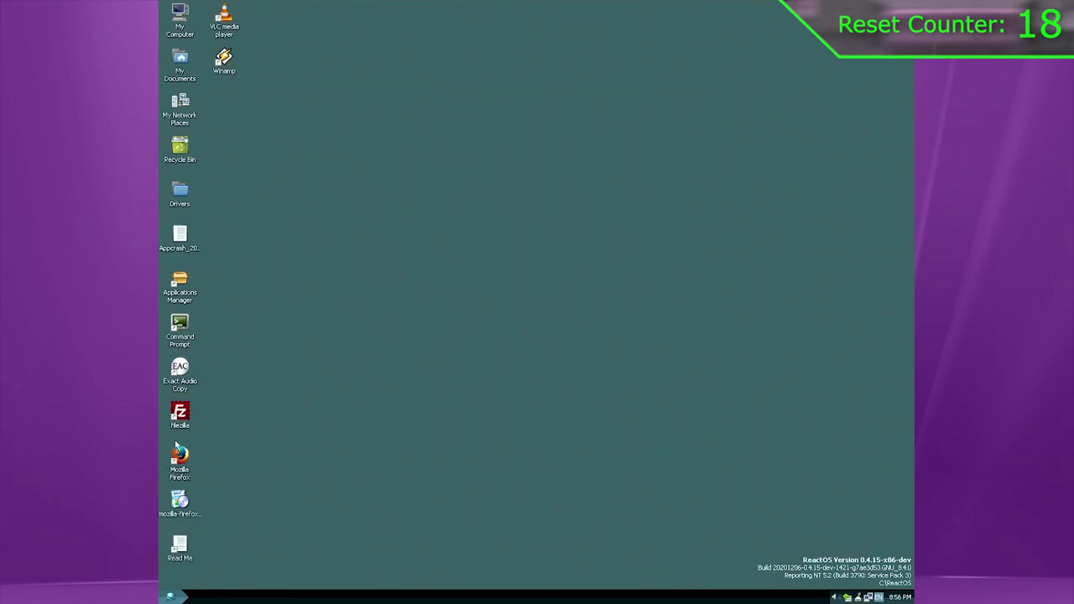
pyautogui.click(188, 425)
pyautogui.press('Return')
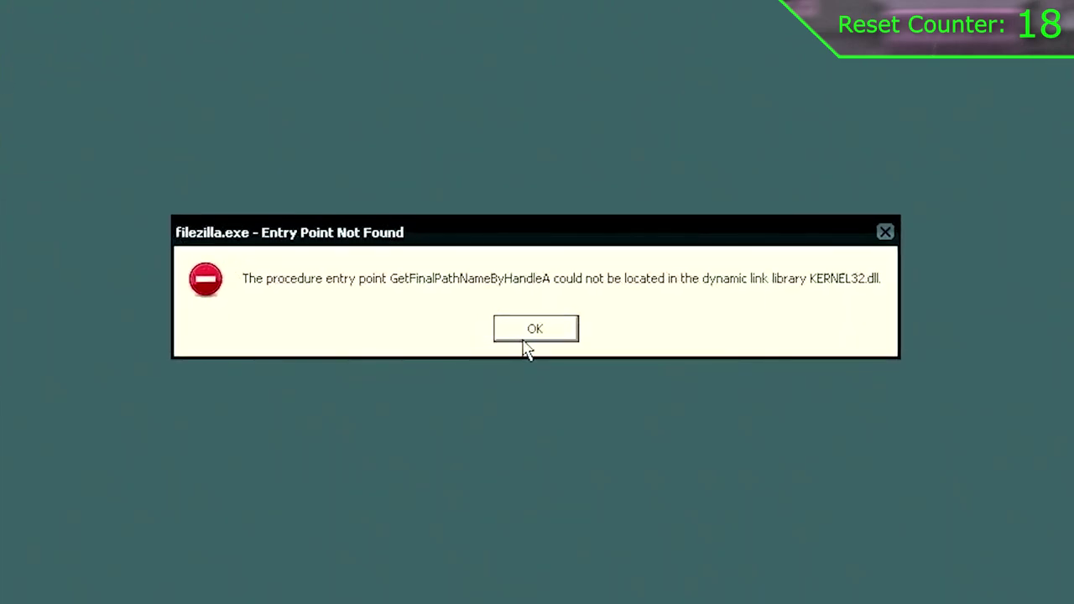
# Dismiss the FileZilla error and launch VLC media player from the desktop.
pyautogui.click(526, 345)
pyautogui.click(193, 567)
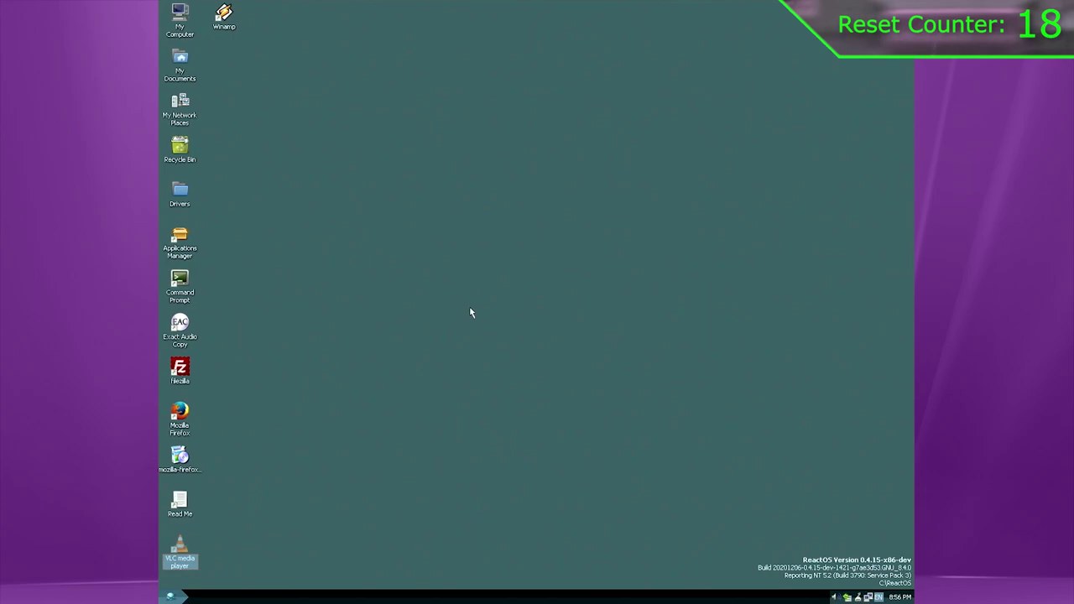
pyautogui.press('Return')
# Try playing the DVD in drive D: via Open Disc, then clear and close the error.
pyautogui.click(296, 101)
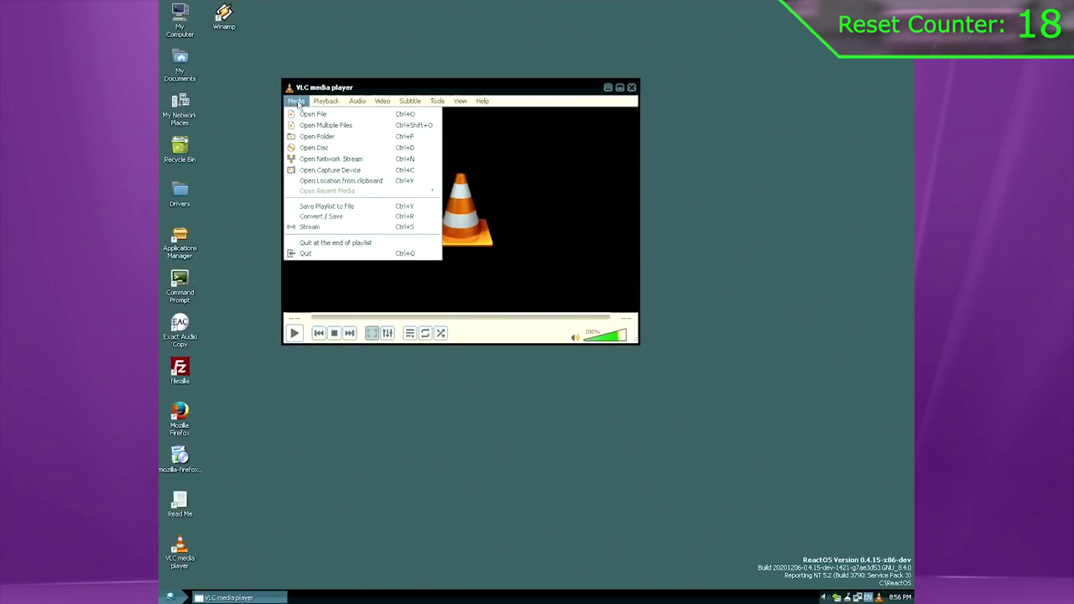
pyautogui.click(340, 148)
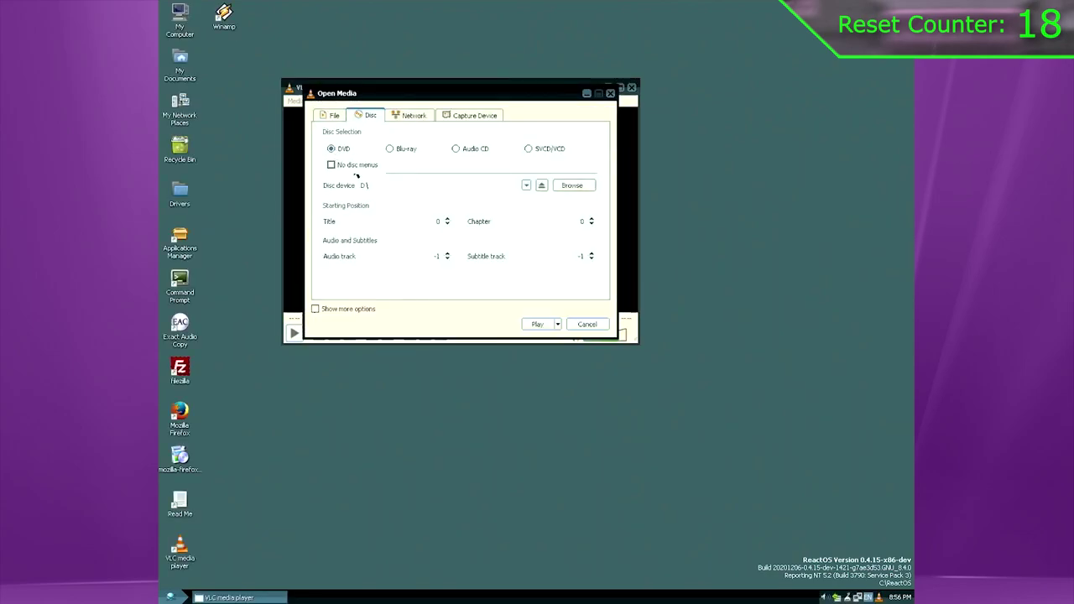
pyautogui.click(537, 325)
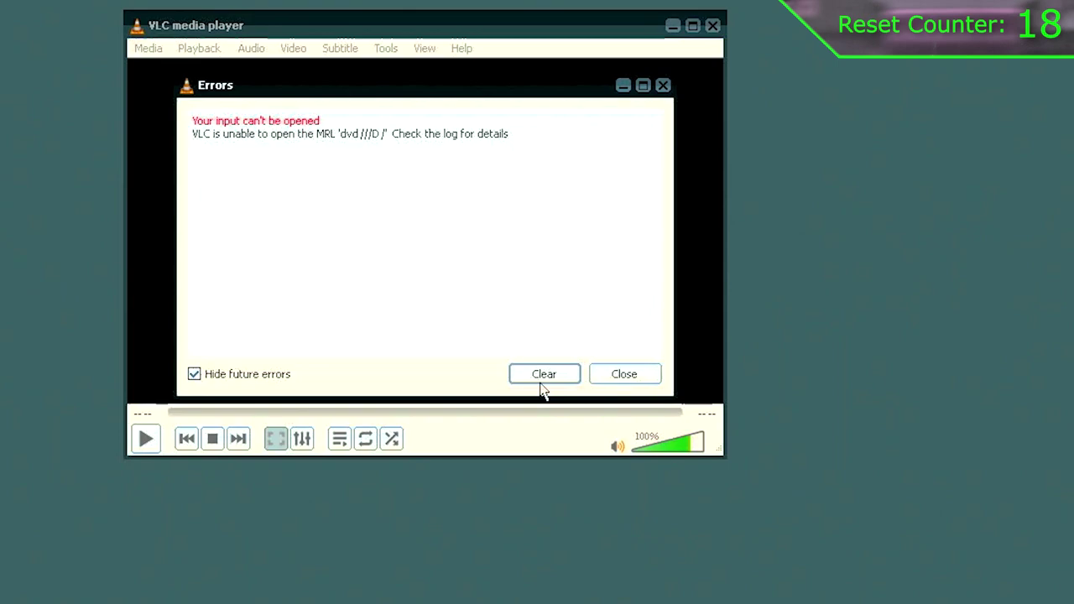
pyautogui.click(543, 378)
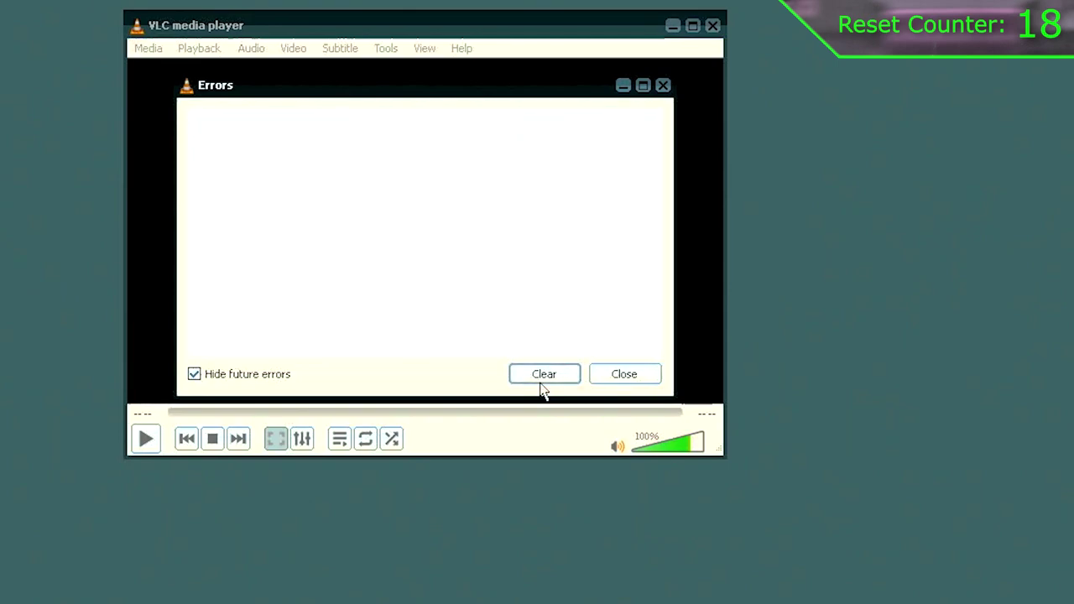
pyautogui.click(604, 375)
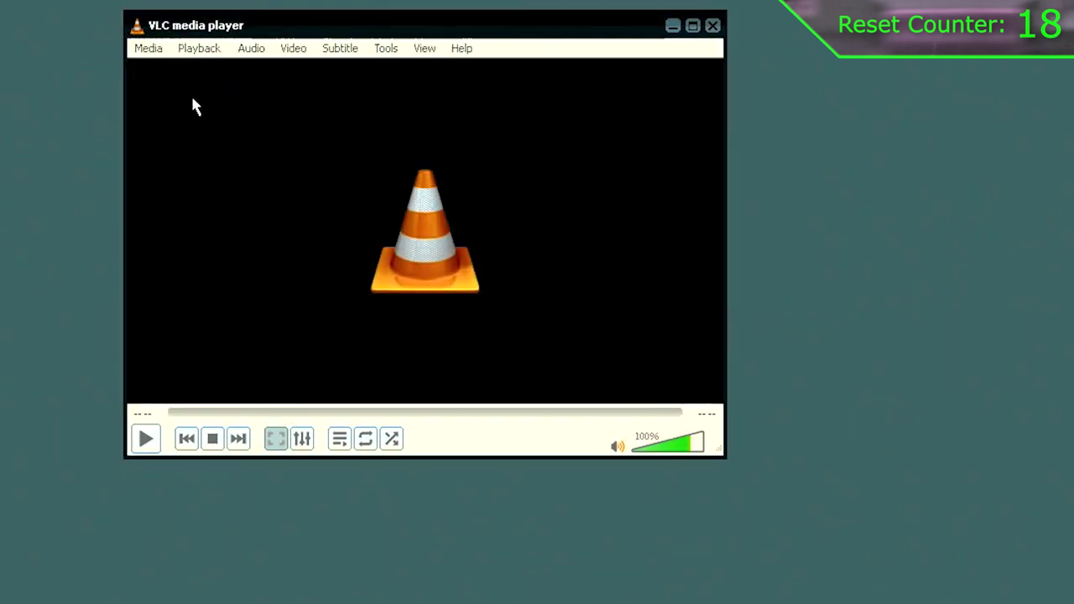
# Open MDt5.bik from My Documents > Downloads for playback in VLC.
pyautogui.click(145, 439)
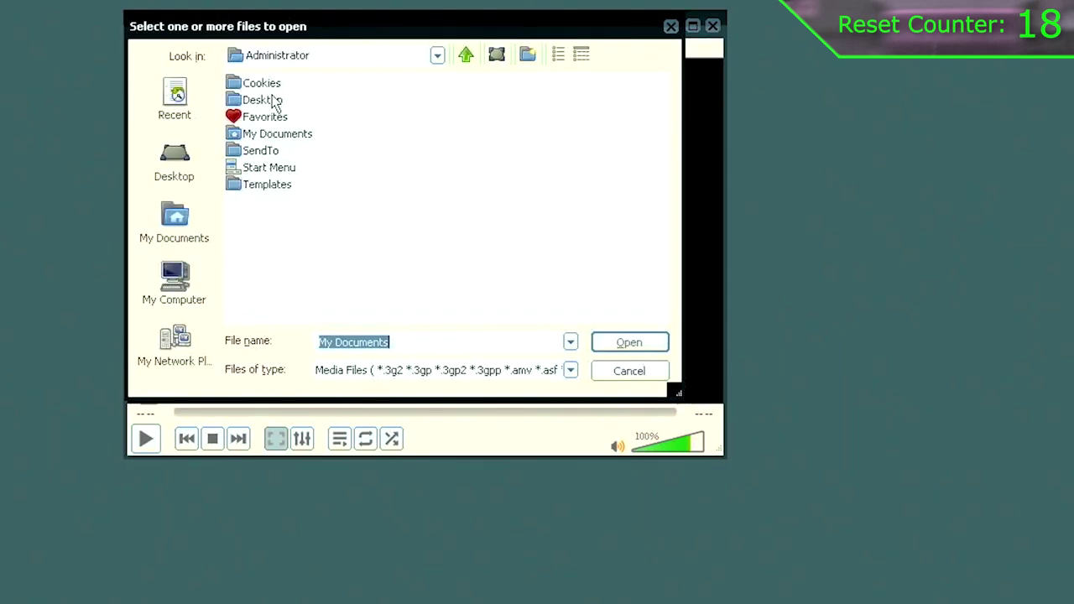
pyautogui.doubleClick(273, 135)
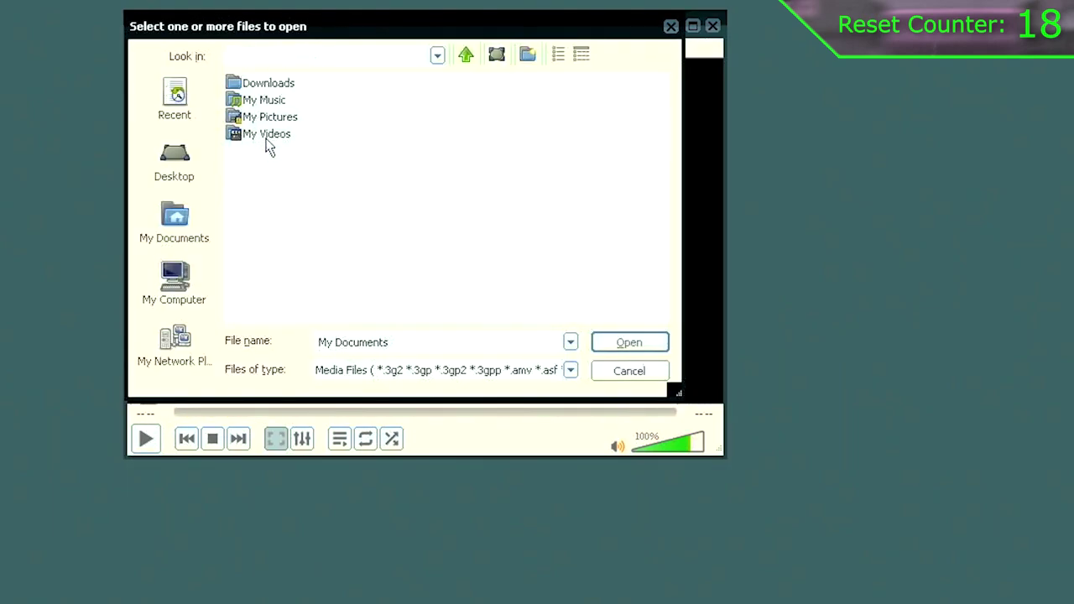
pyautogui.doubleClick(272, 84)
pyautogui.click(270, 86)
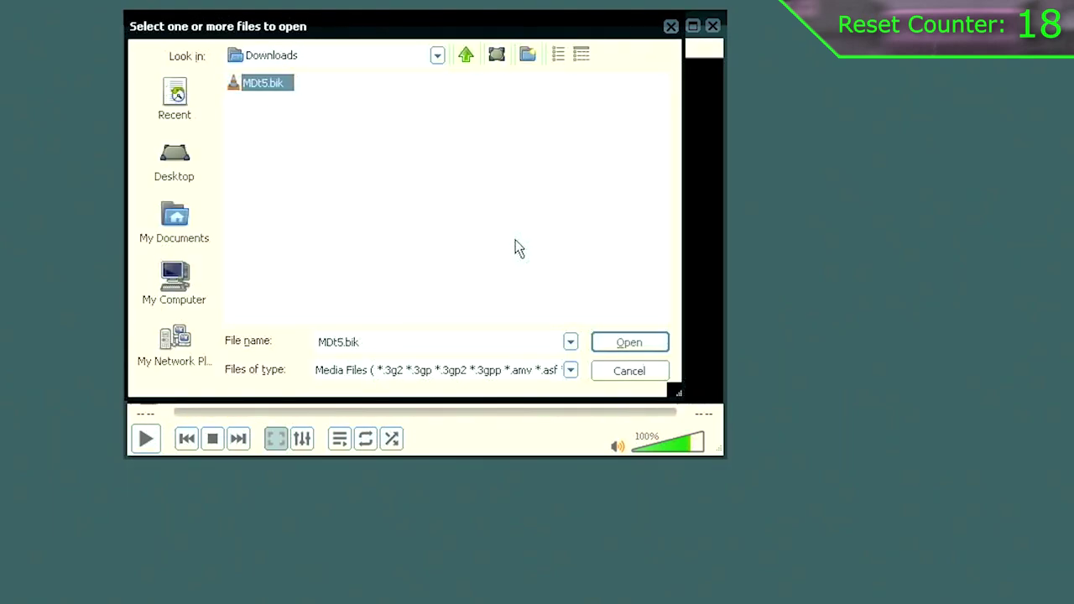
pyautogui.click(633, 346)
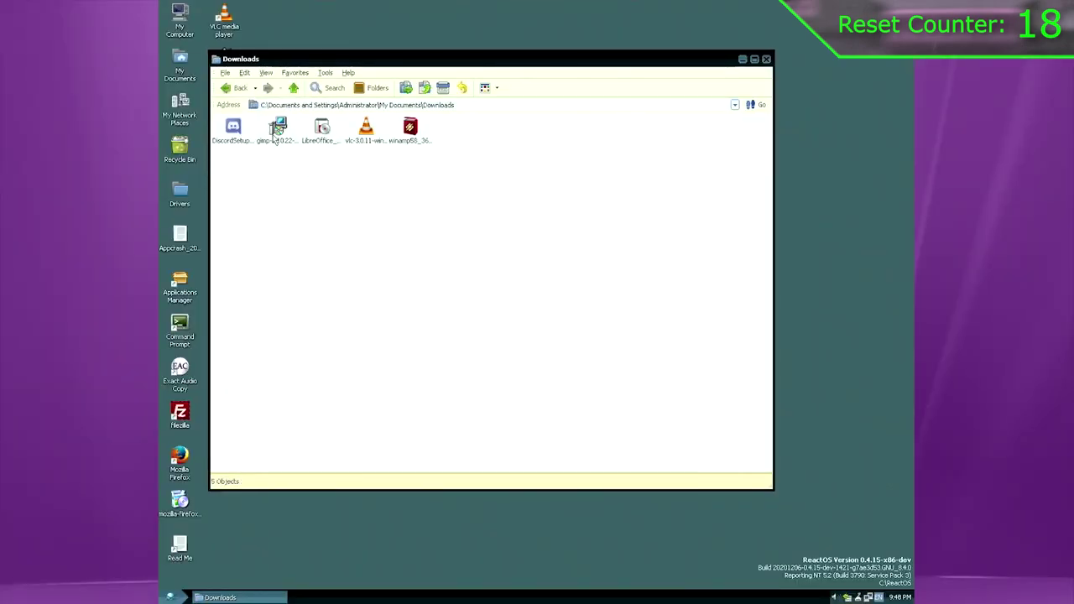
# Run DiscordSetup and dismiss its entry point error.
pyautogui.doubleClick(248, 144)
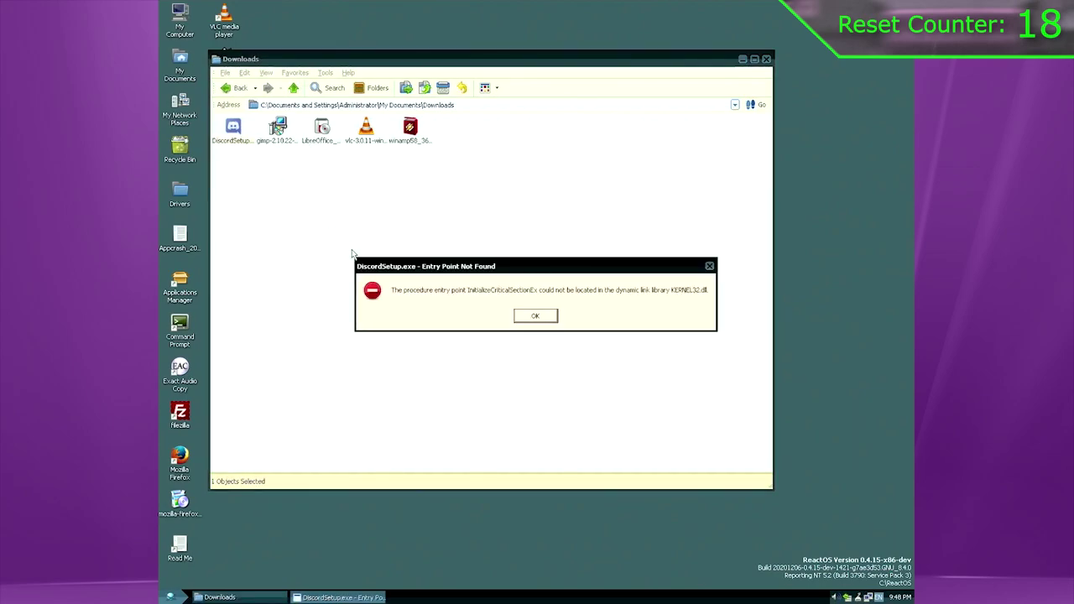
pyautogui.click(543, 320)
pyautogui.click(293, 188)
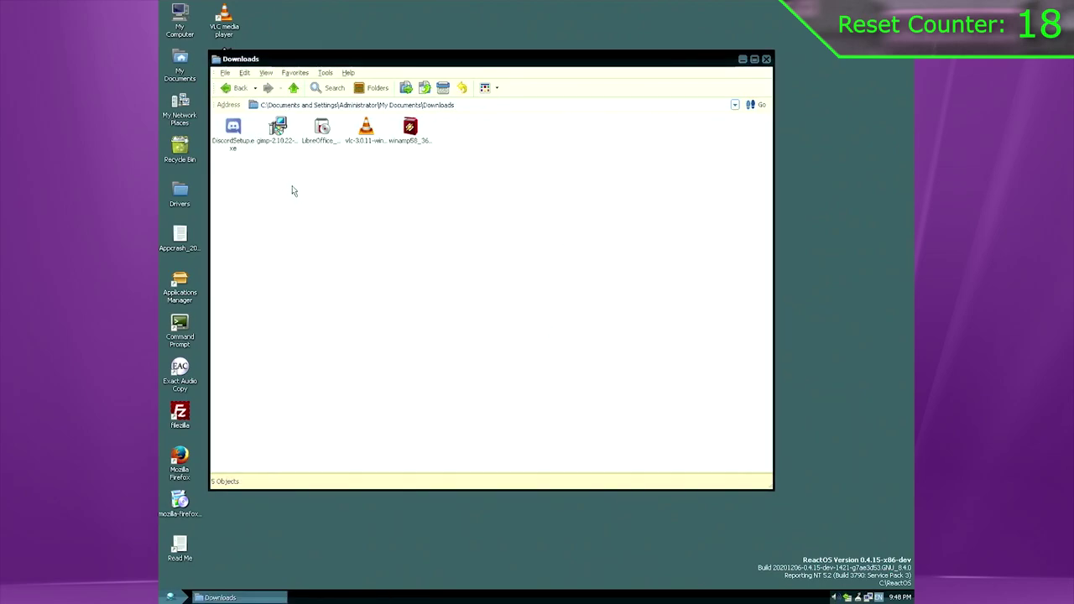
# Run the GIMP installer, accept English, and dismiss its setup error.
pyautogui.click(282, 147)
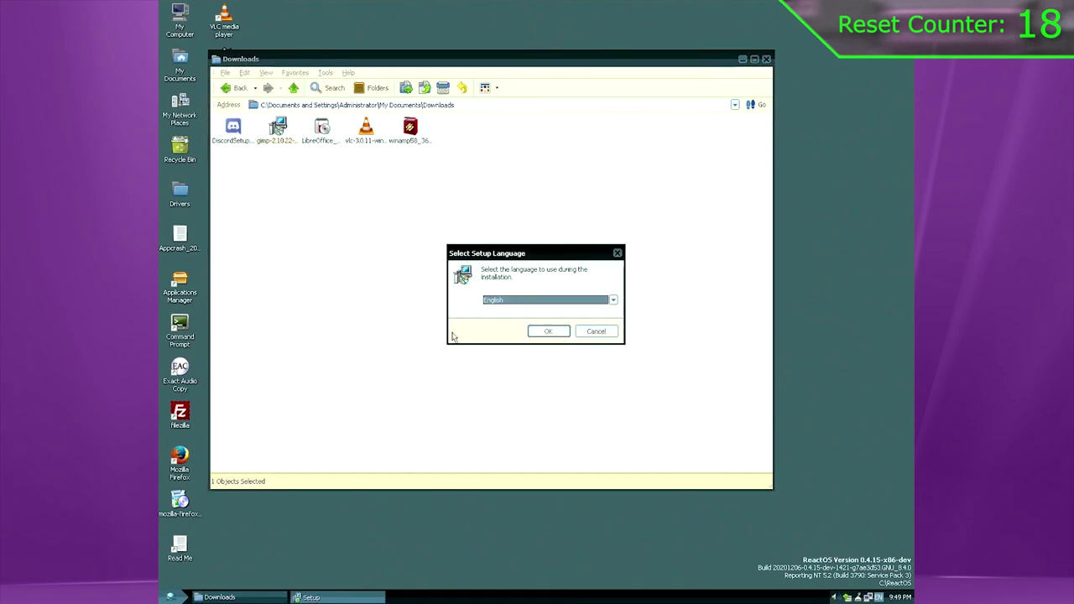
pyautogui.click(531, 332)
pyautogui.click(535, 316)
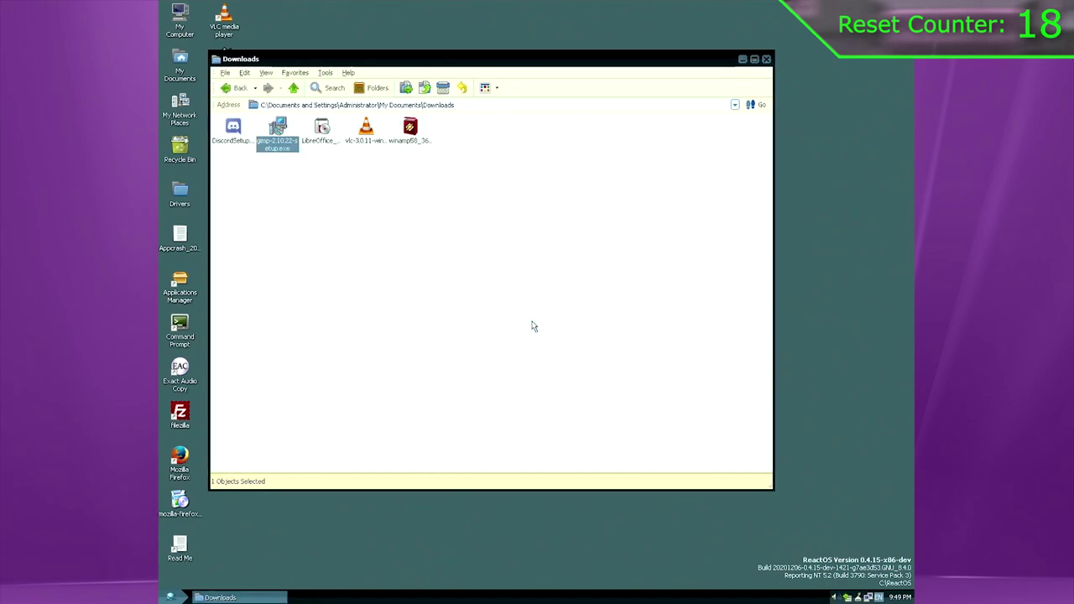
pyautogui.click(321, 128)
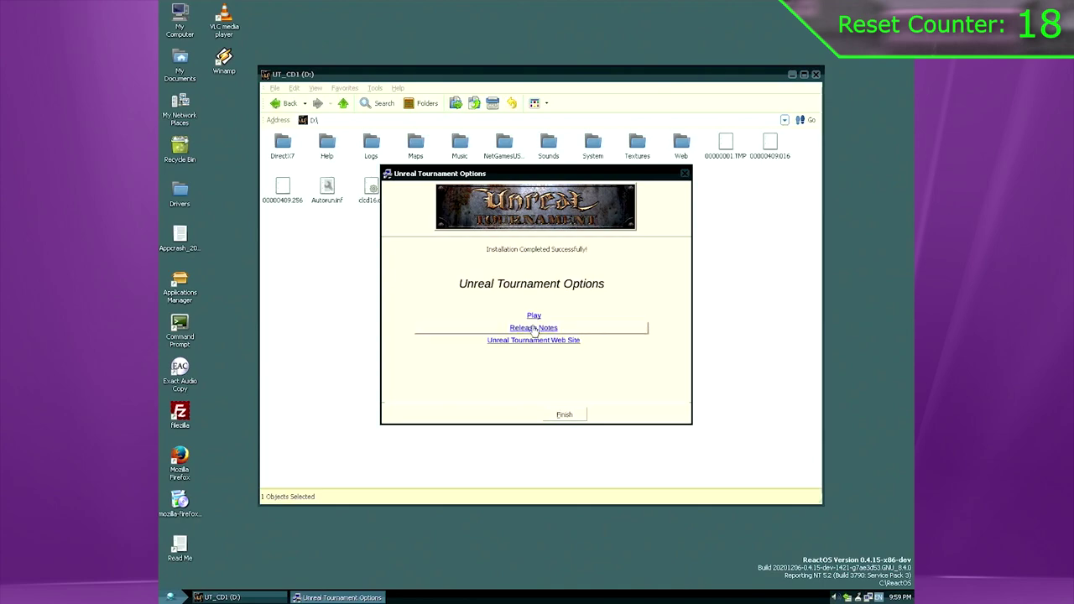
# Close Unreal Tournament Options and select the UnrealTournament process in Task Manager's Processes list.
pyautogui.click(544, 315)
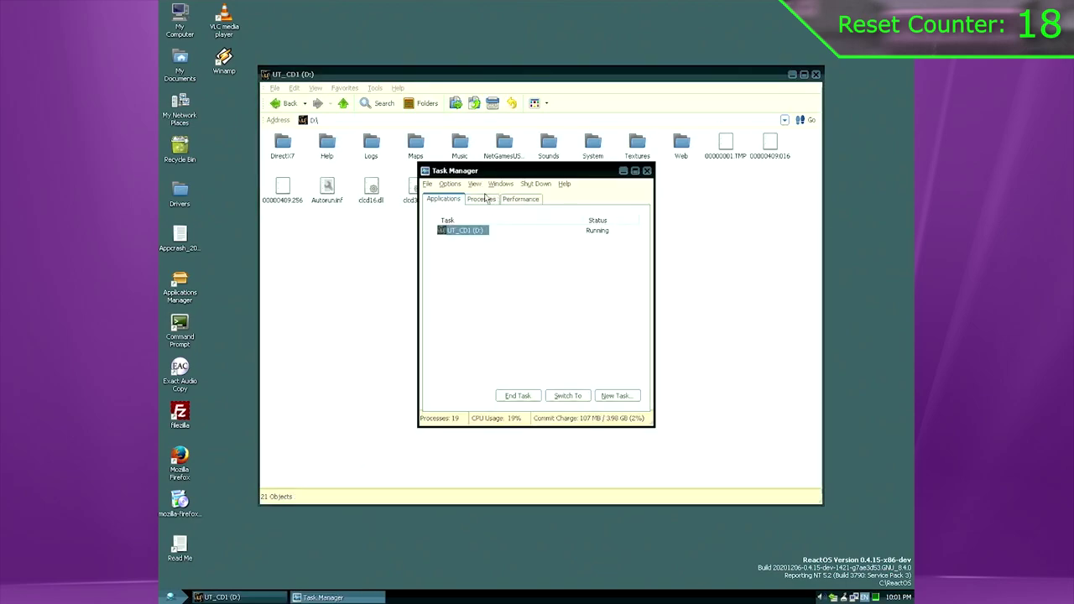
pyautogui.click(482, 200)
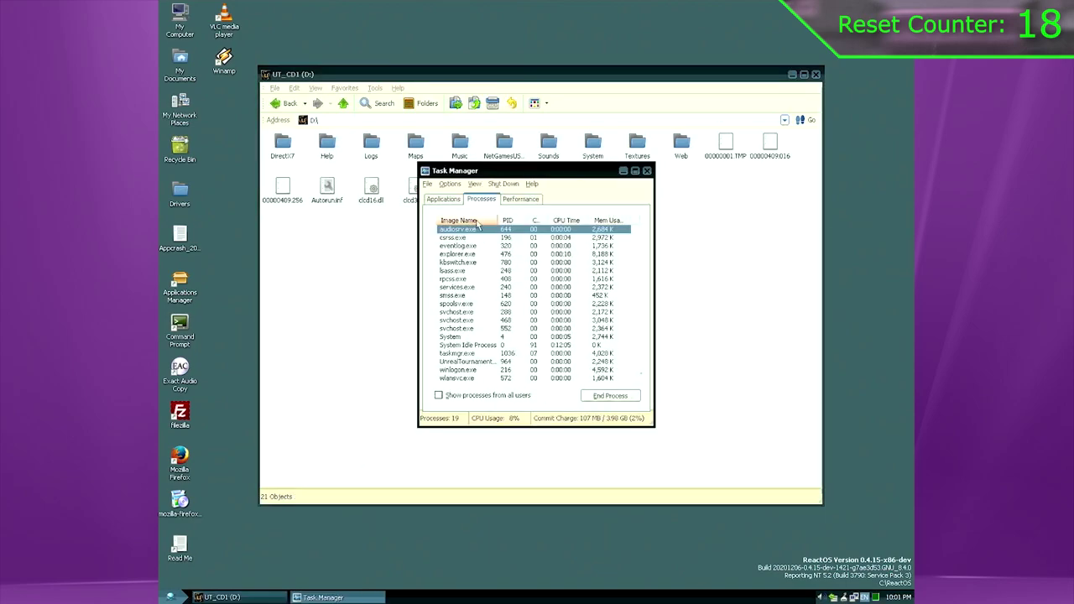
pyautogui.click(466, 246)
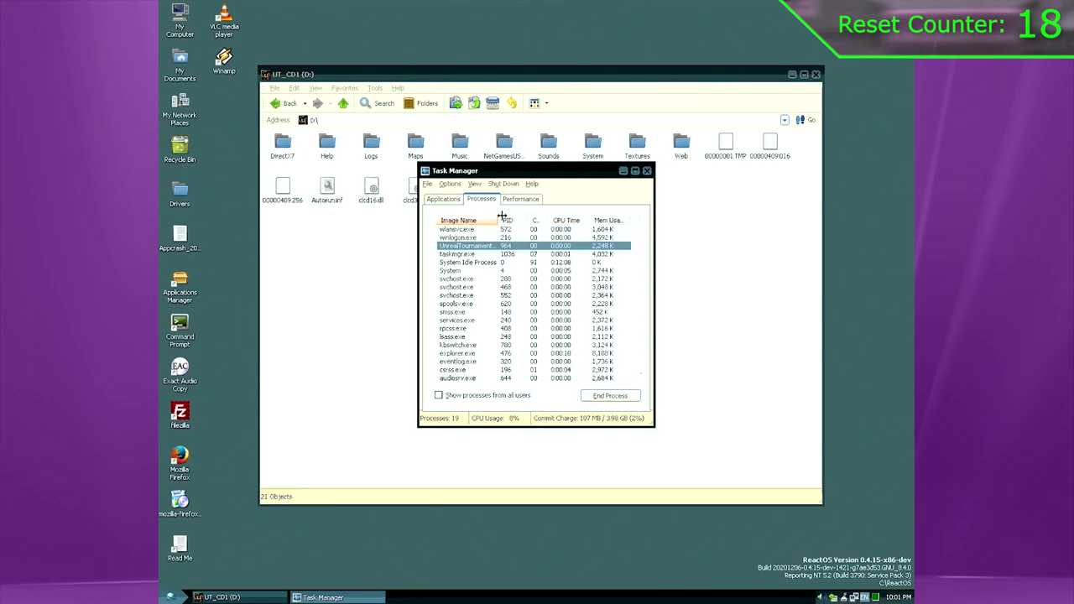
pyautogui.moveTo(519, 220); pyautogui.dragTo(539, 220)
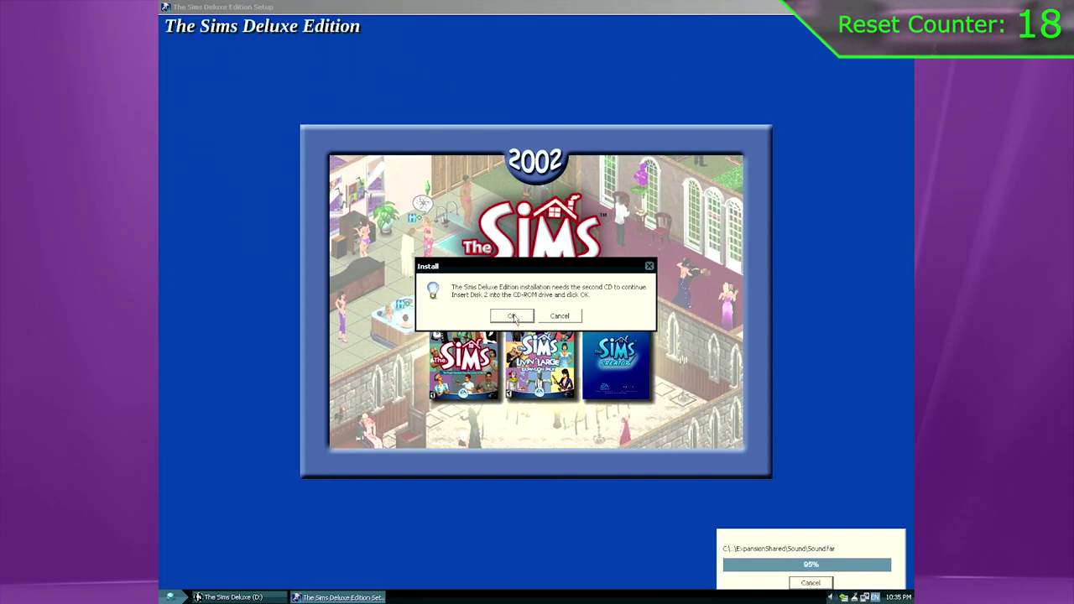
# Confirm the Insert Disk 2 message and dismiss the Electronic Registration dialog.
pyautogui.click(513, 317)
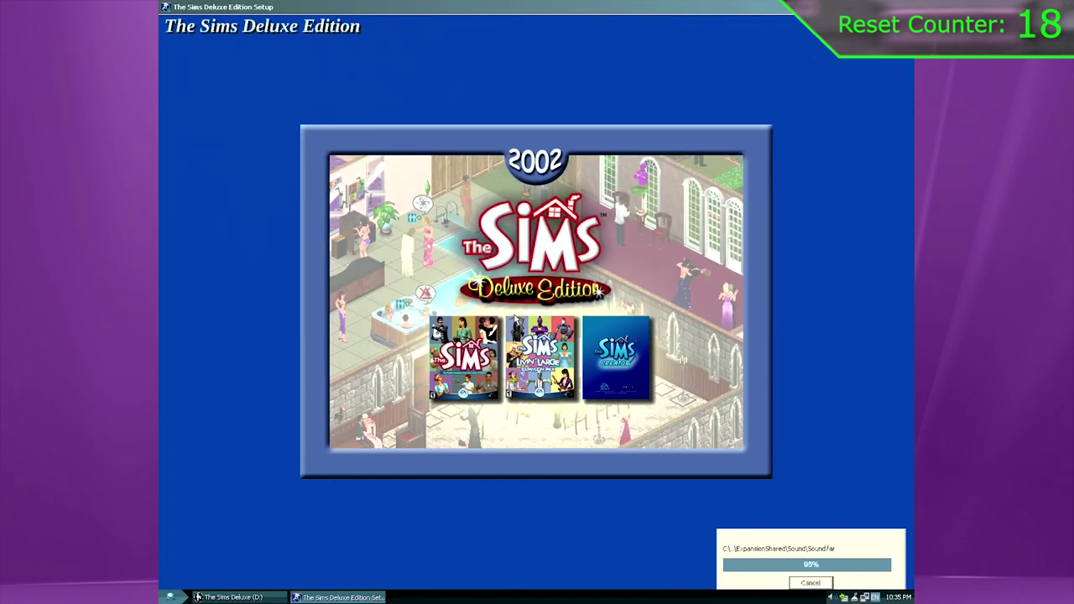
pyautogui.click(506, 364)
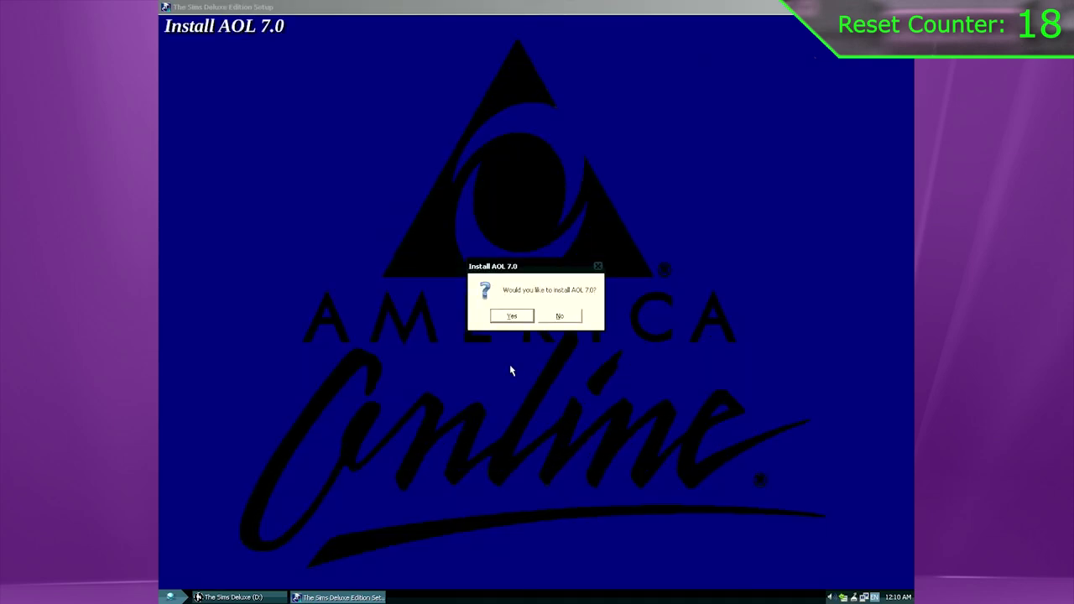
# Install AOL 7.0 with connection type TCP/IP: LAN or ISP and attempt to sign on.
pyautogui.click(521, 319)
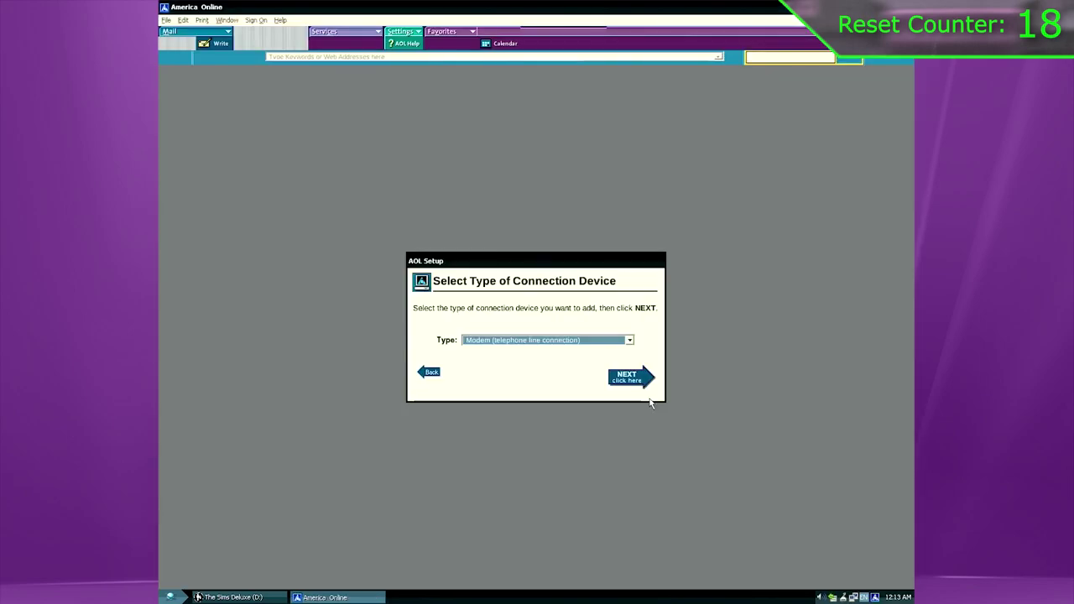
pyautogui.click(610, 338)
pyautogui.click(616, 361)
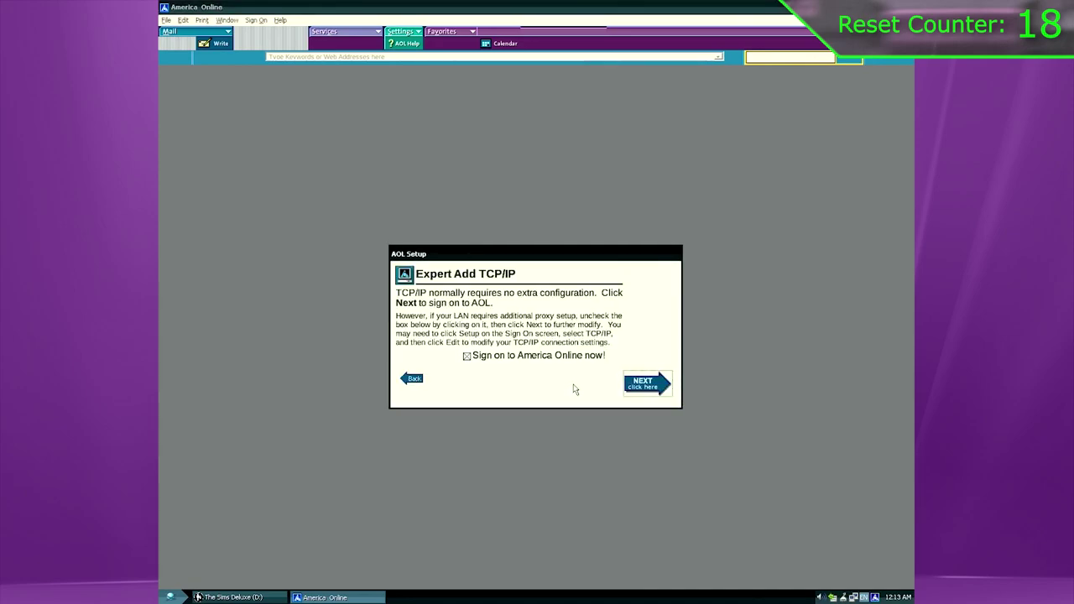
pyautogui.click(643, 385)
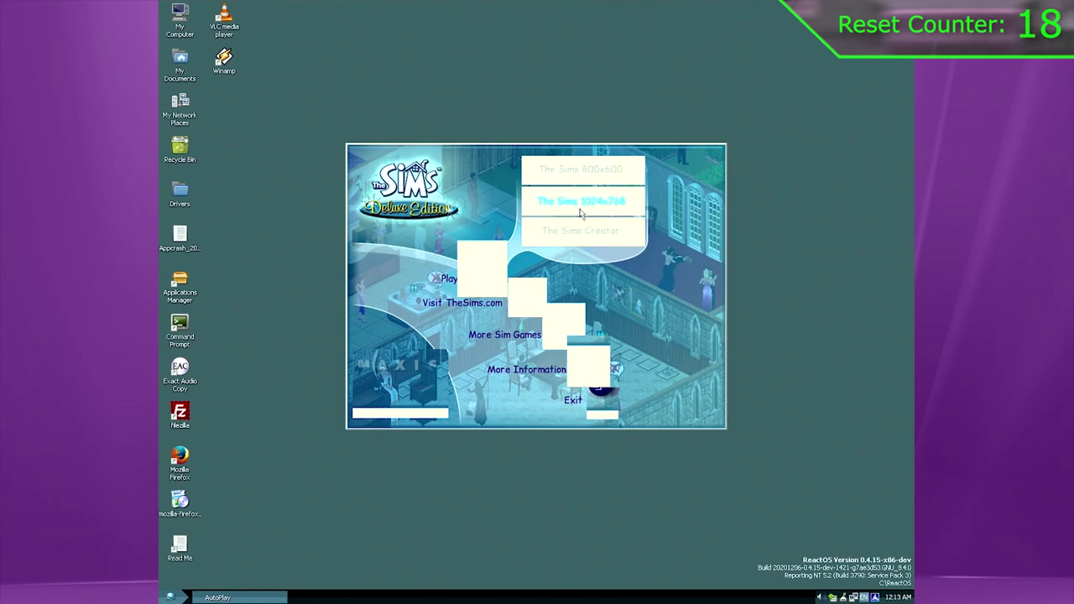
# Exit The Sims autoplay menu and check Task Manager's process list for Sims.exe.
pyautogui.click(579, 213)
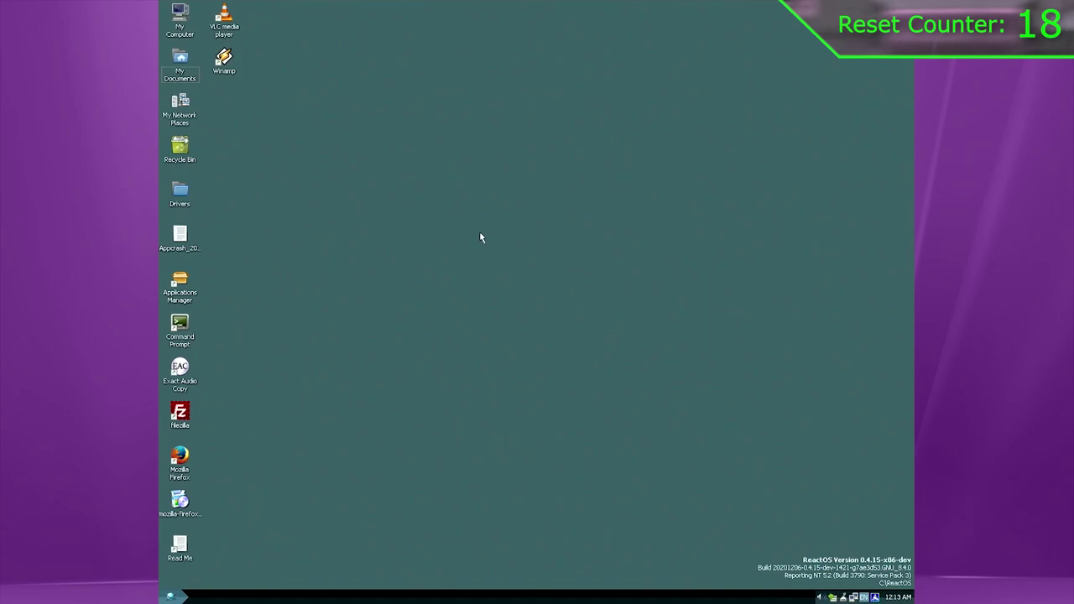
pyautogui.hotkey('ctrl', 'shift', 'Escape')
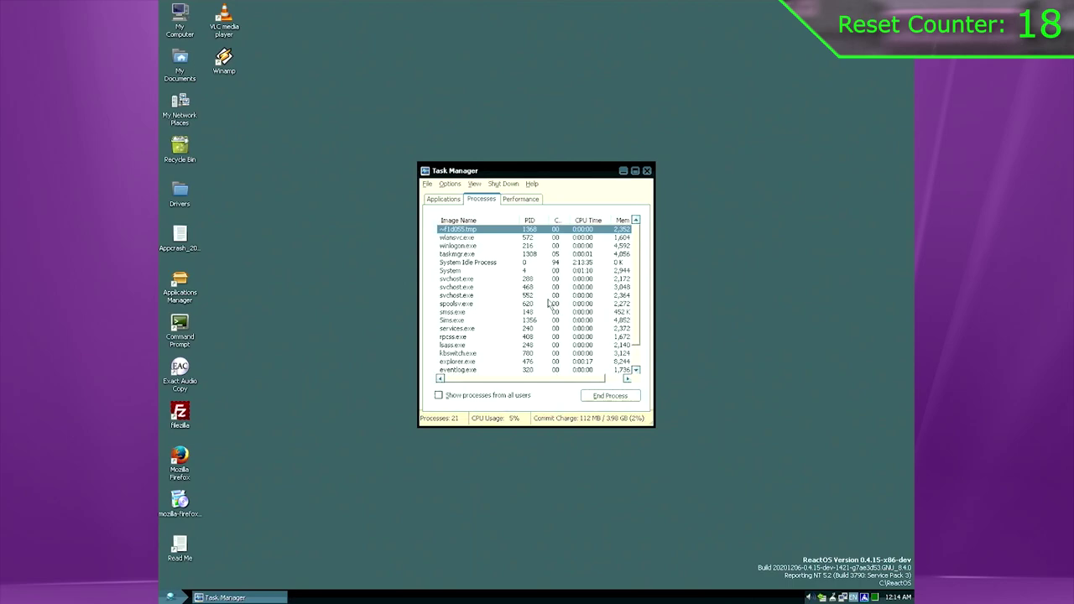
pyautogui.scroll(-1, 636, 310)
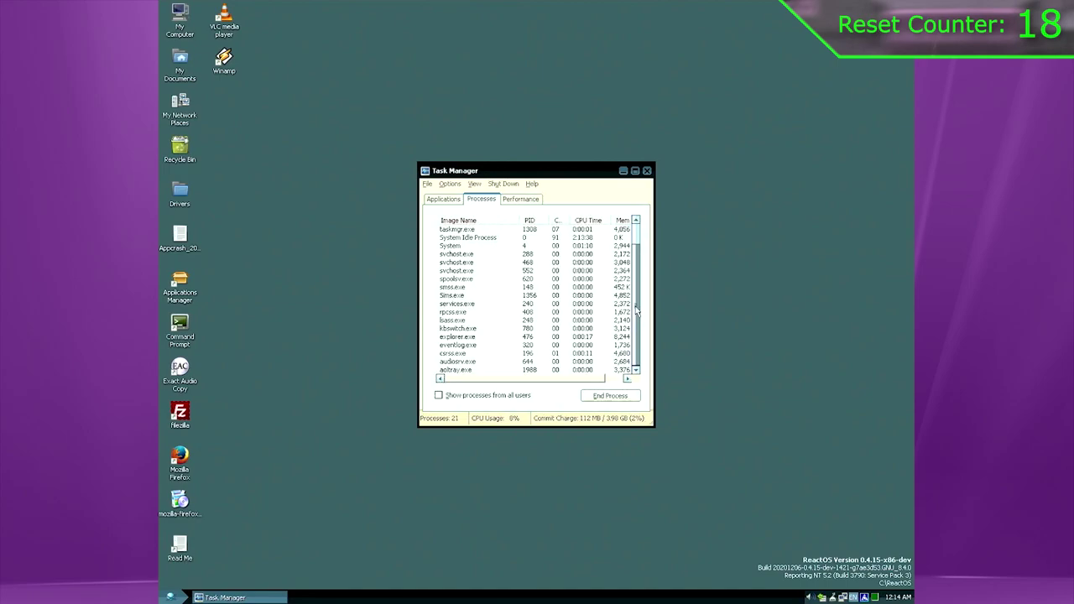
pyautogui.scroll(1, 637, 310)
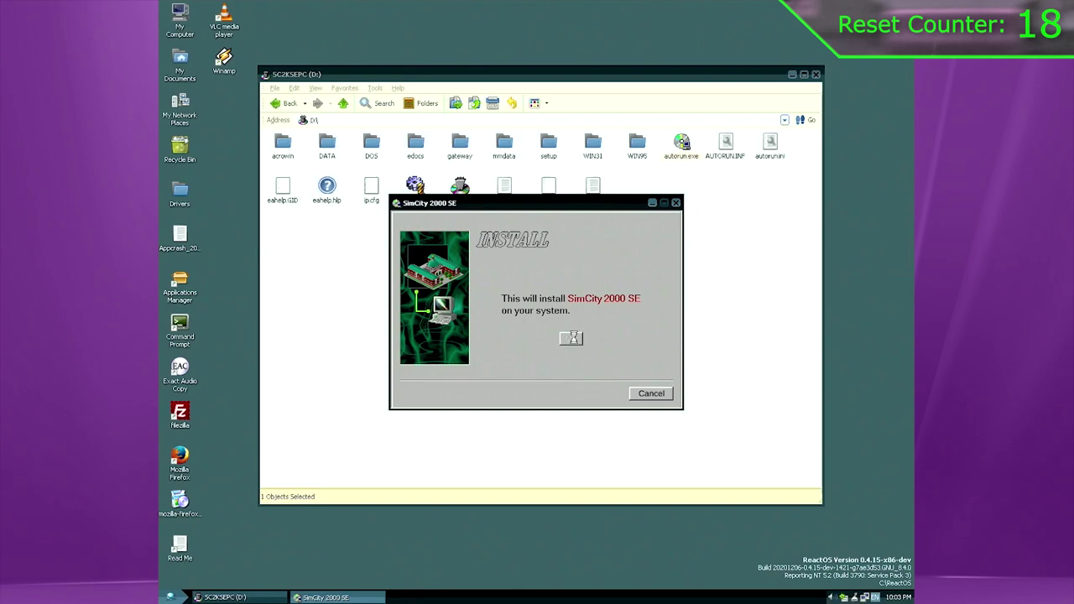
# Launch the SimCity 2000 setup from the CD's autorun dialog.
pyautogui.click(575, 343)
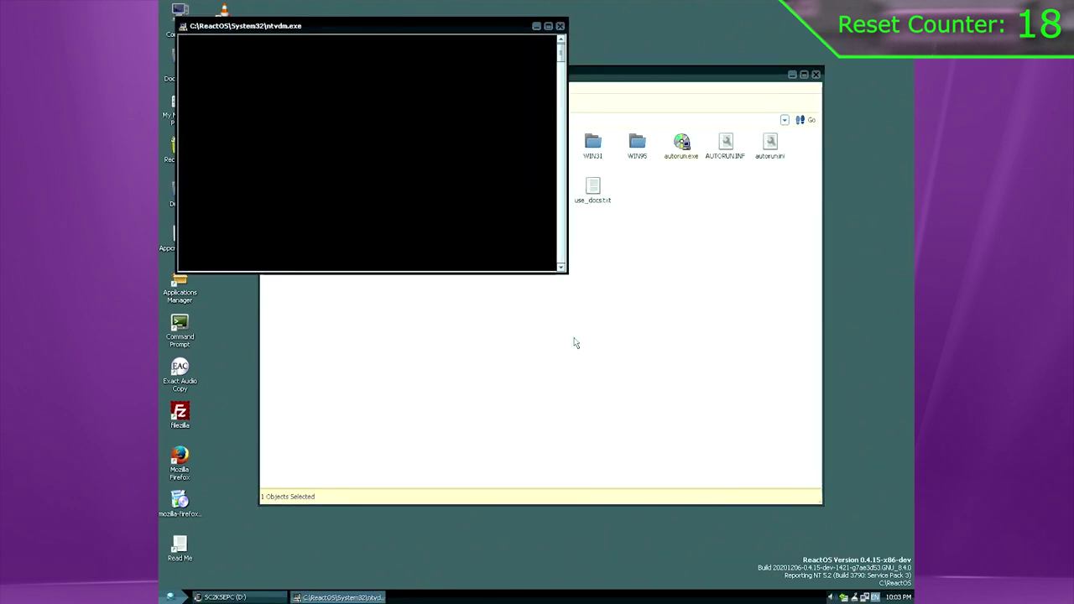